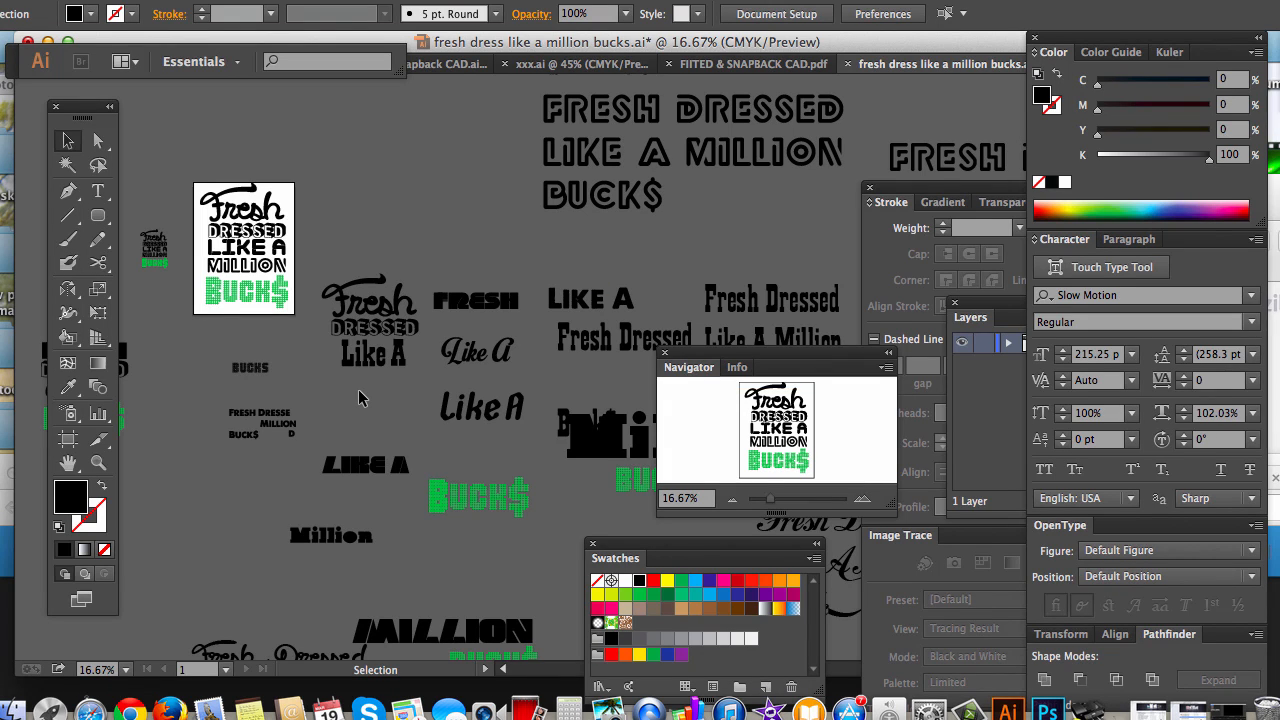
# Step: Fit the artboard in the window and move the Navigator and Swatches panels off the artwork
pyautogui.press('super+0')
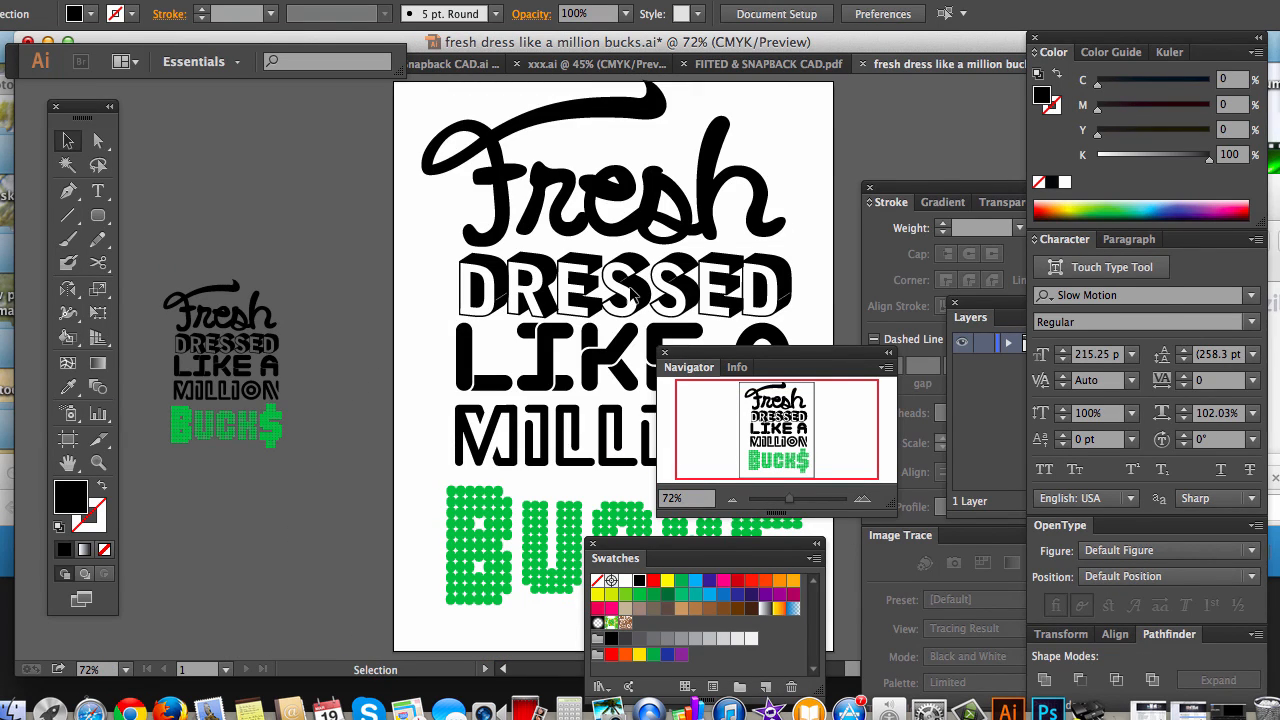
pyautogui.moveTo(737, 356); pyautogui.dragTo(968, 304)
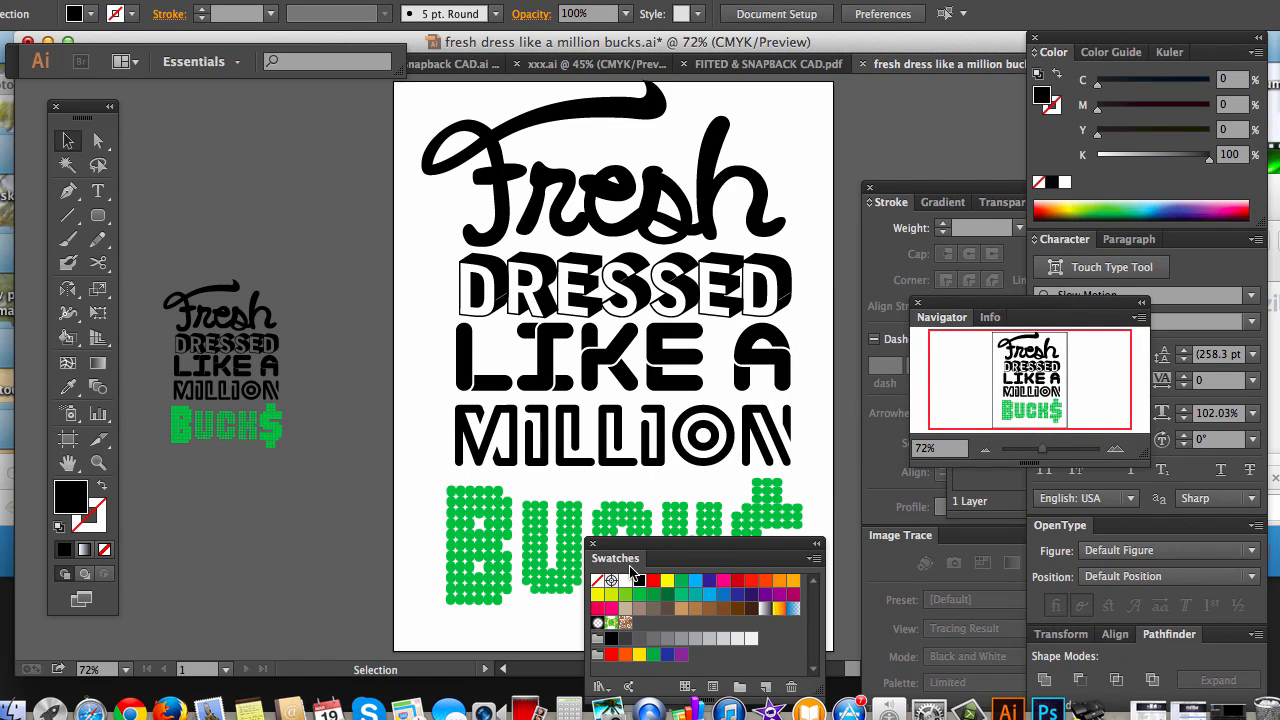
pyautogui.moveTo(642, 549); pyautogui.dragTo(965, 462)
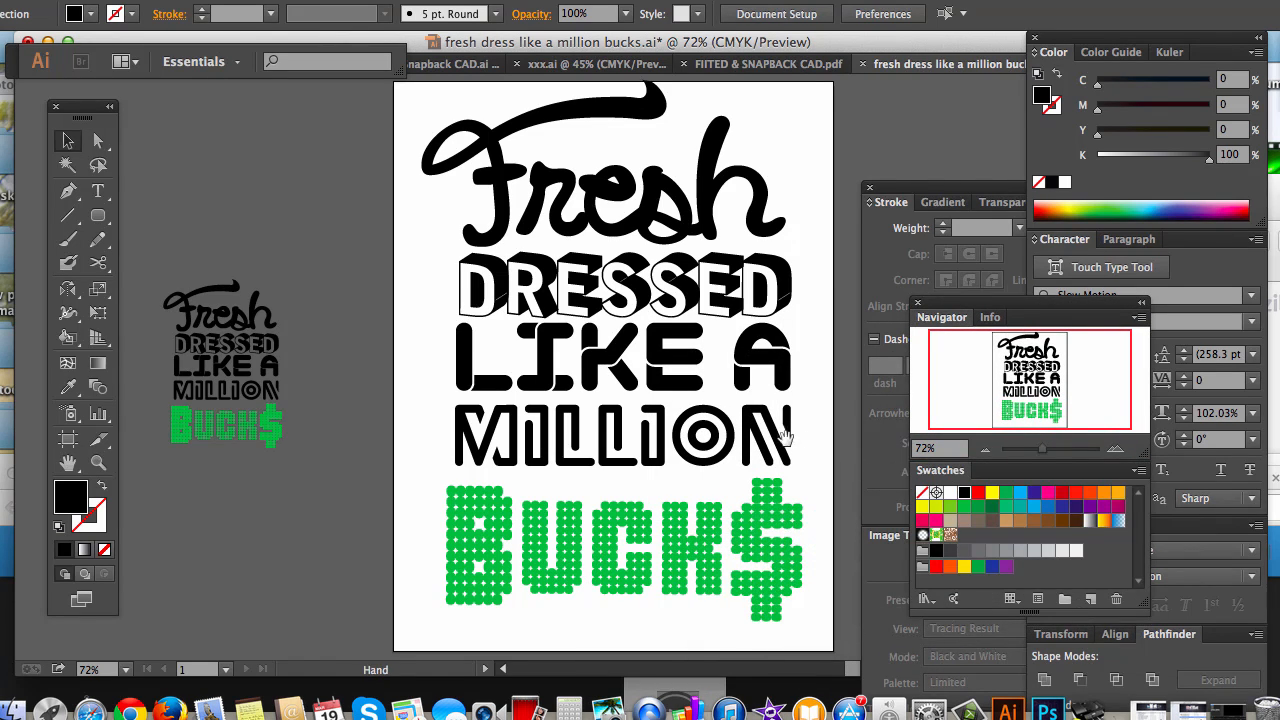
pyautogui.moveTo(766, 413); pyautogui.dragTo(728, 437)
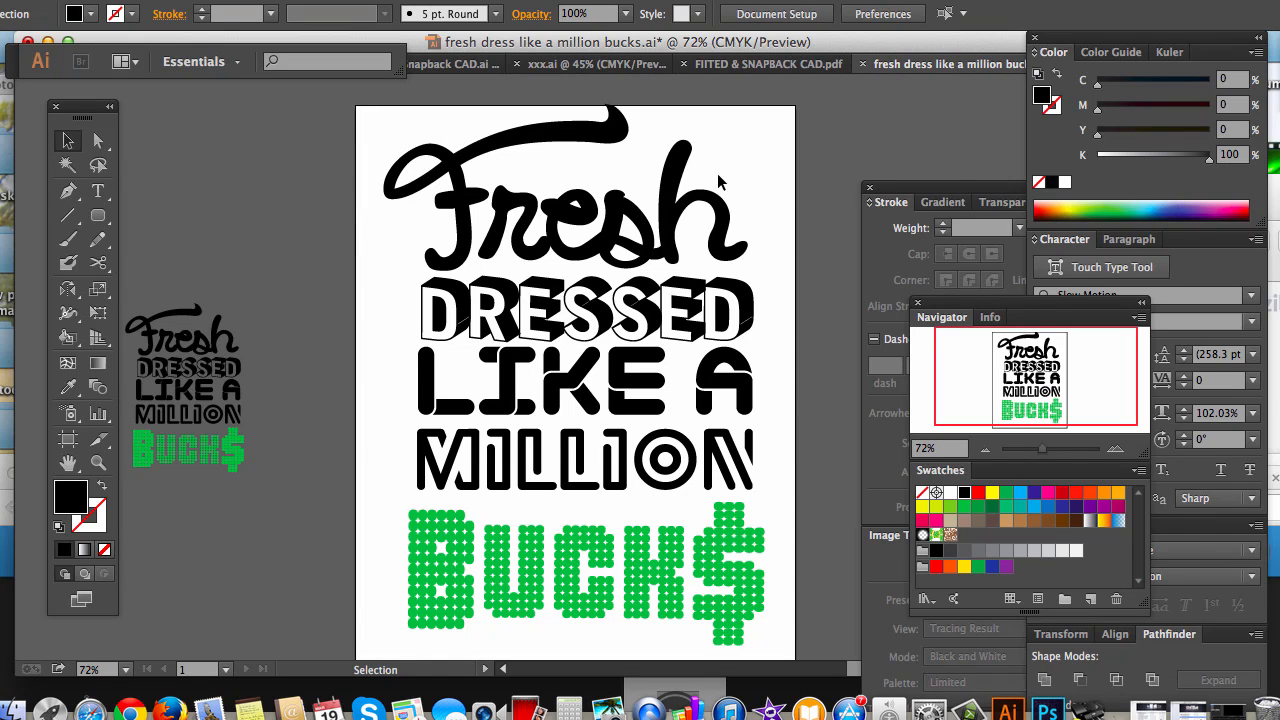
# Step: Select the complete lettering artwork on the artboard to inspect its outlines, and deselect it
pyautogui.click(585, 140)
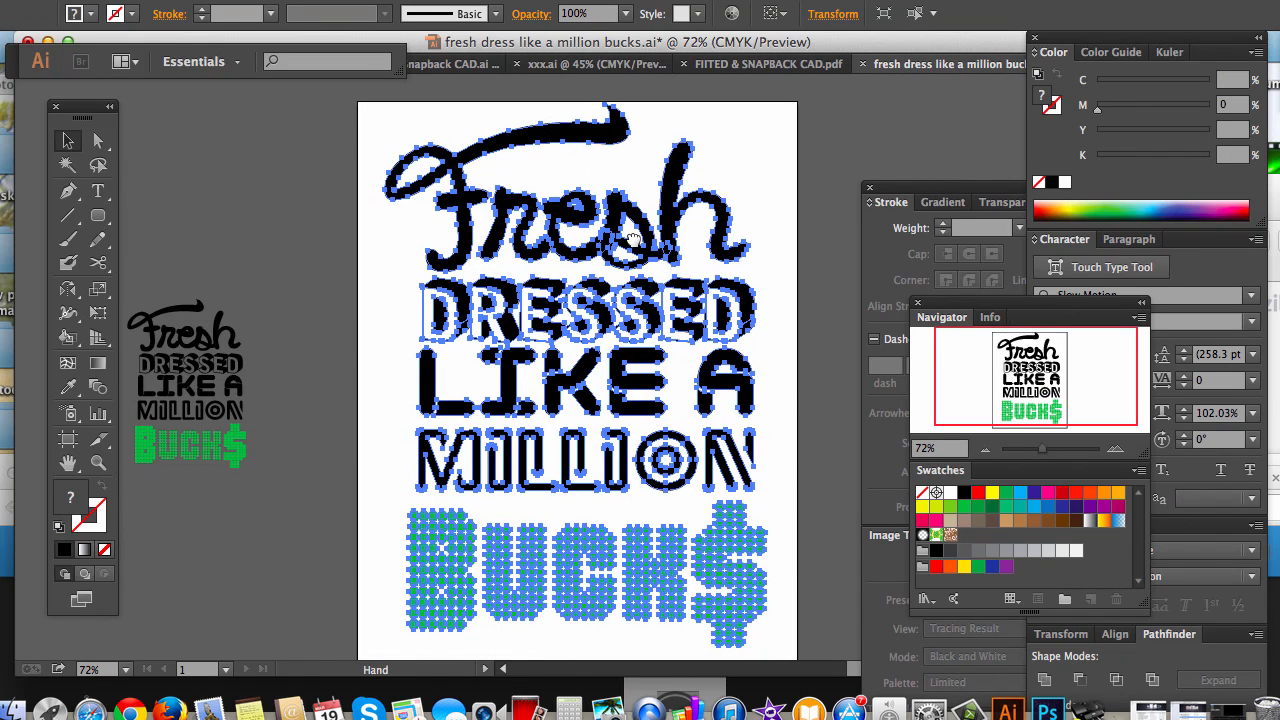
pyautogui.moveTo(641, 253); pyautogui.dragTo(645, 205)
pyautogui.click(340, 261)
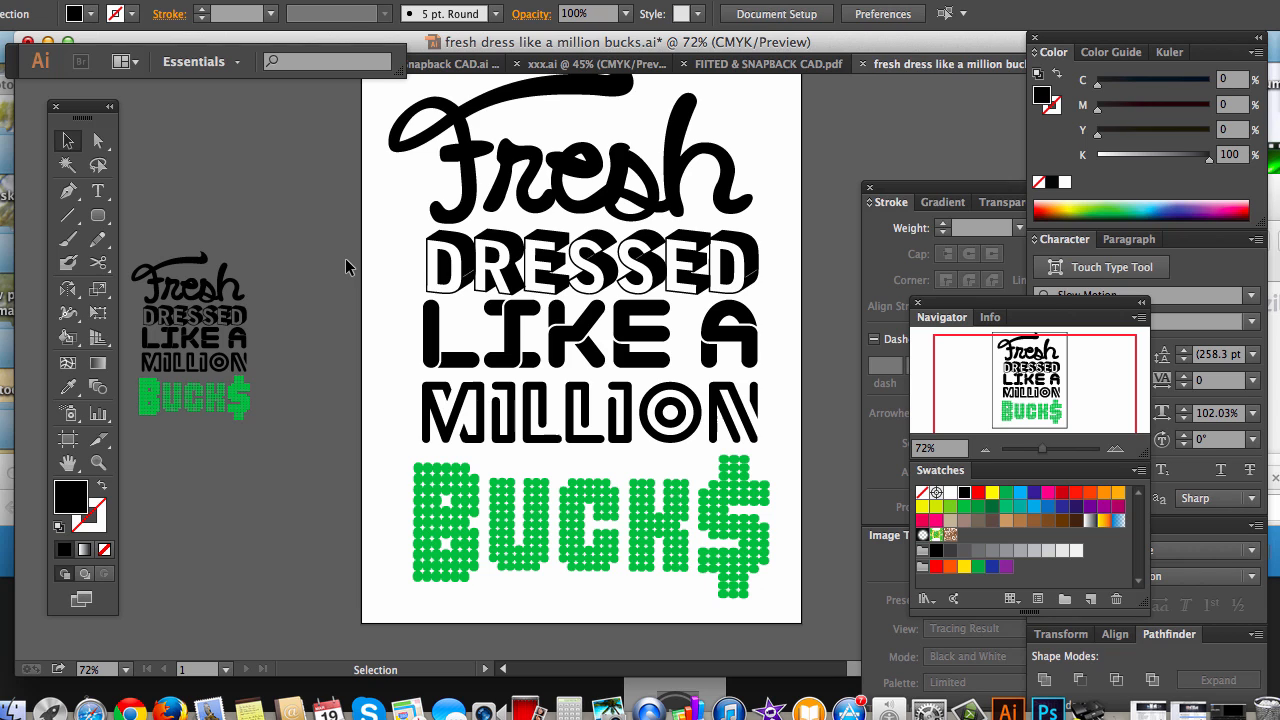
pyautogui.moveTo(550, 308); pyautogui.dragTo(534, 346)
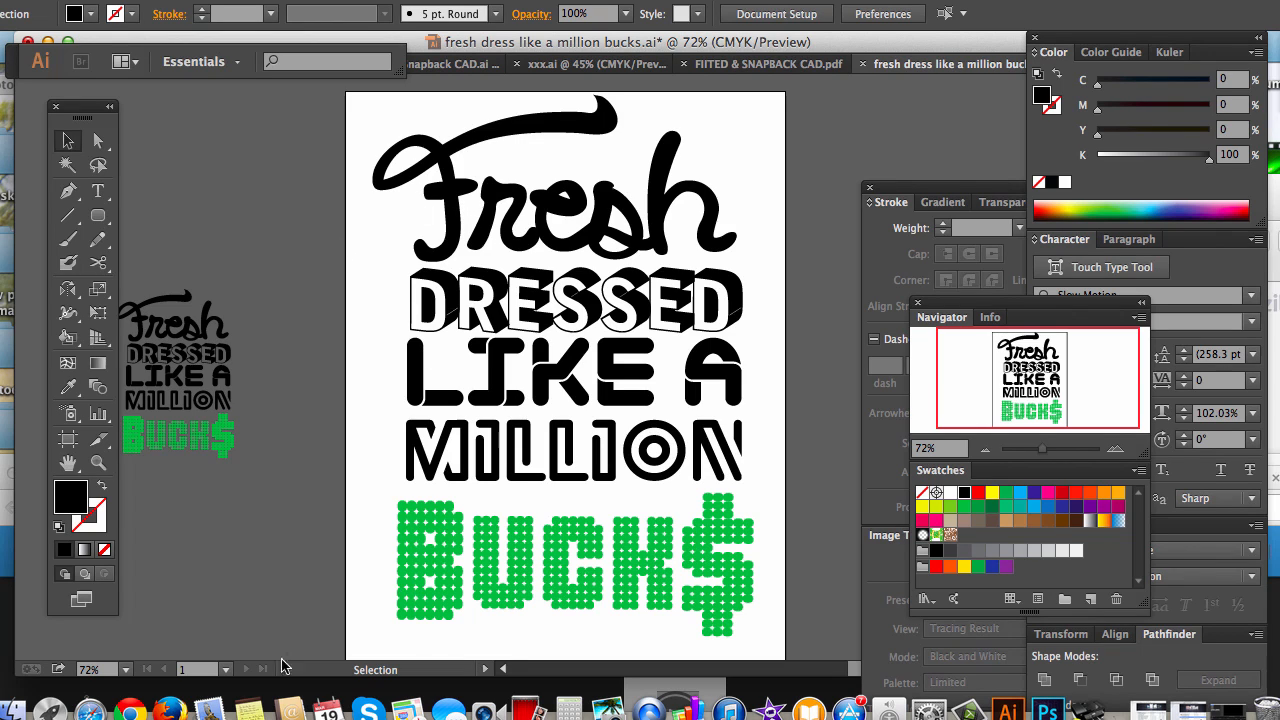
# Step: Switch to Chrome, open dafont.com in a new tab and reposition the browser window to show the page
pyautogui.click(130, 710)
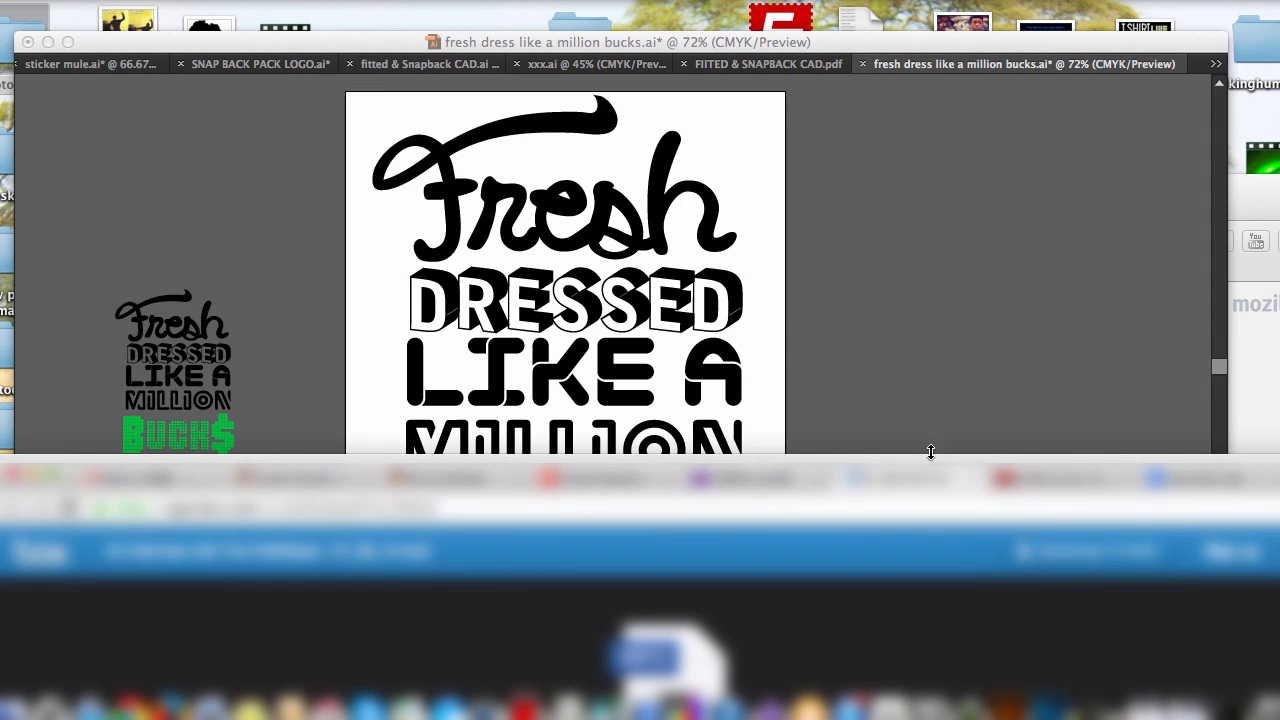
pyautogui.moveTo(938, 466); pyautogui.dragTo(1087, 275)
pyautogui.click(1158, 658)
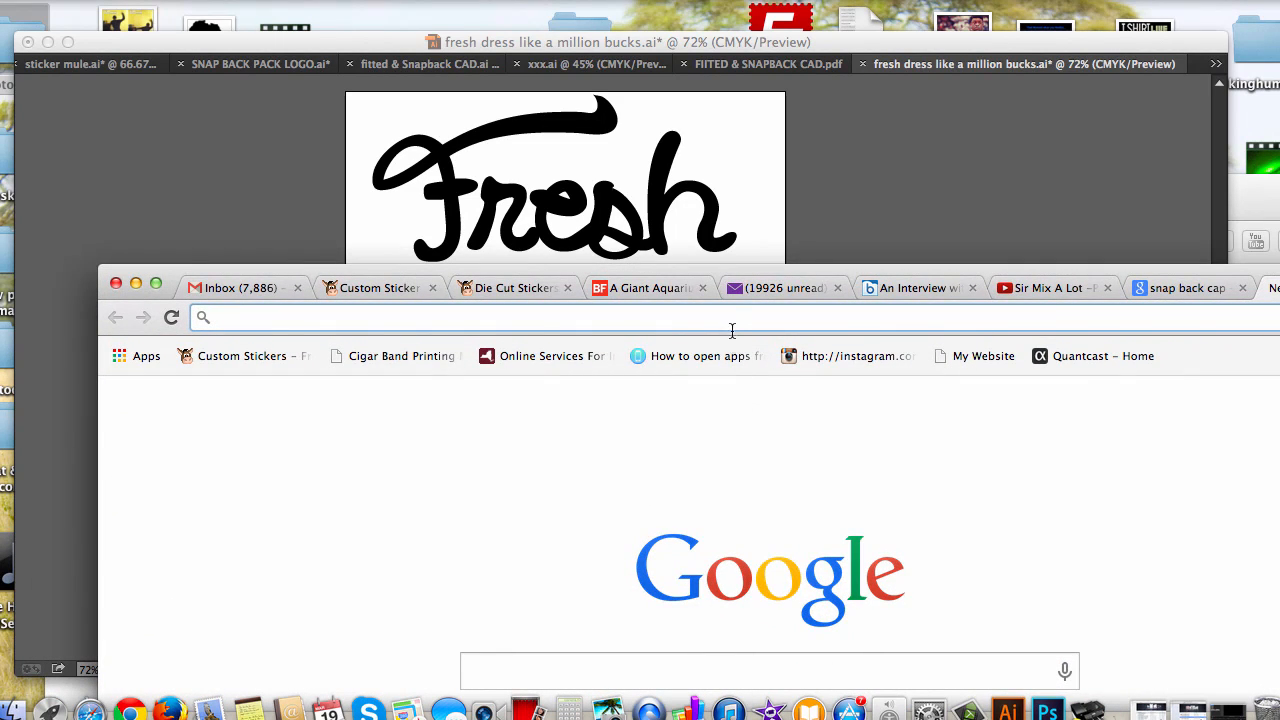
pyautogui.write('DAfont.com')
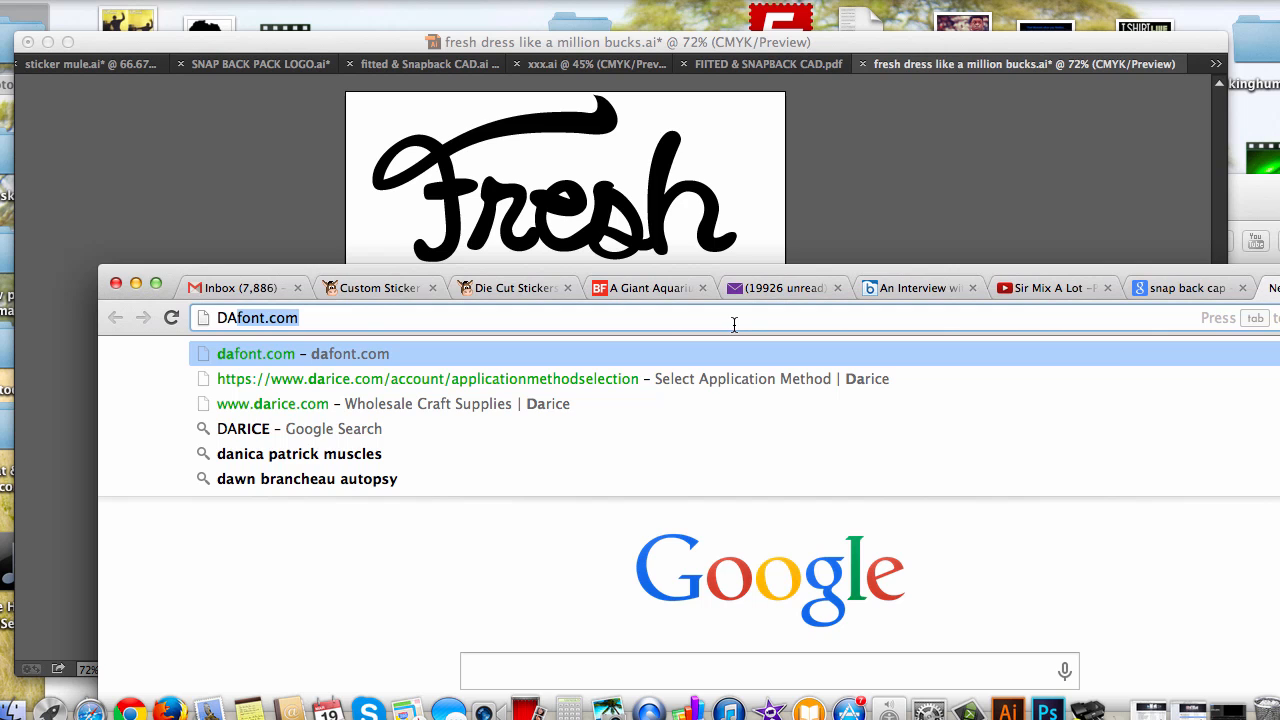
pyautogui.press('Return')
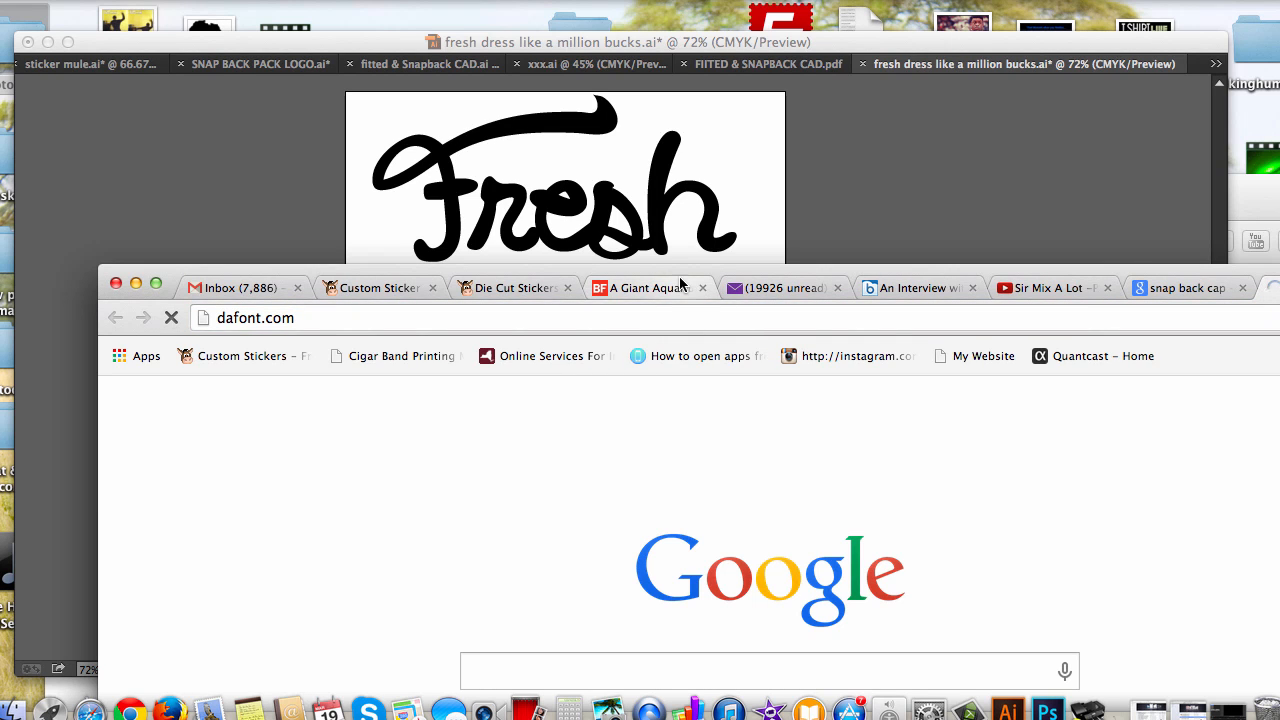
pyautogui.moveTo(686, 277); pyautogui.dragTo(635, 108)
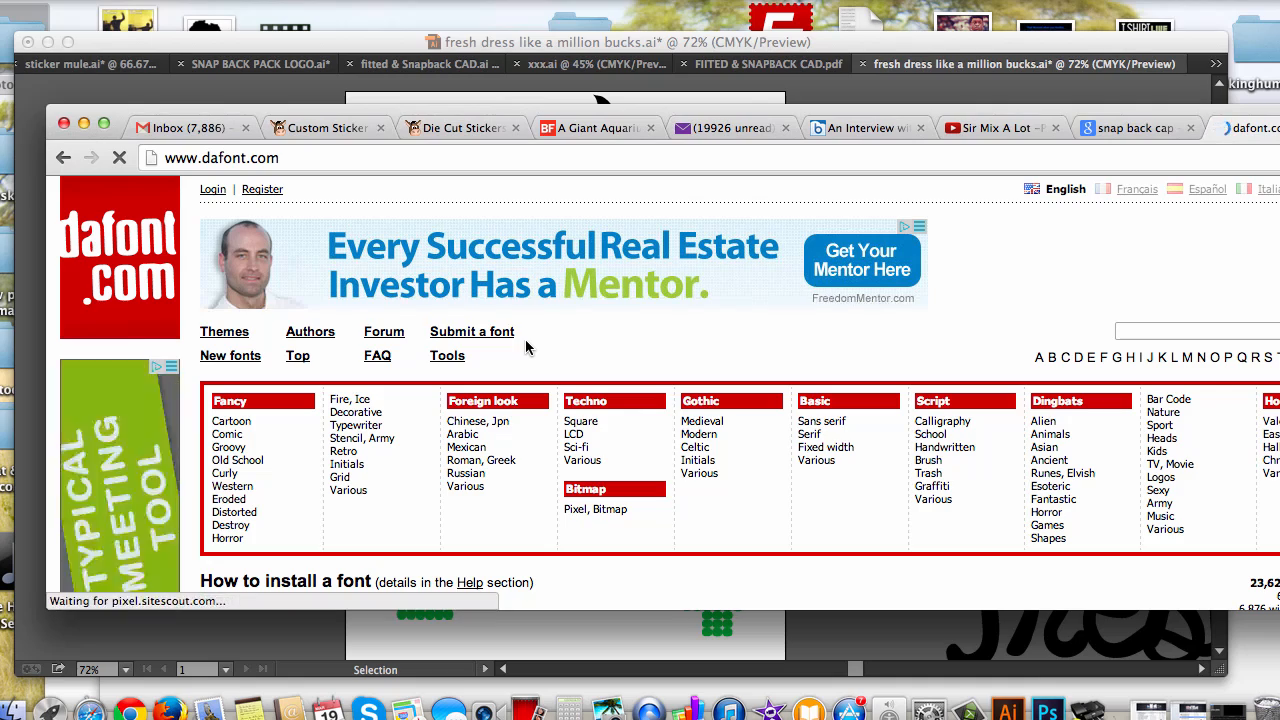
pyautogui.moveTo(1097, 113); pyautogui.dragTo(981, 76)
# Step: Look through the recently added fonts on the home page and open the Techno > LCD font category
pyautogui.scroll(-10, 1223, 398)
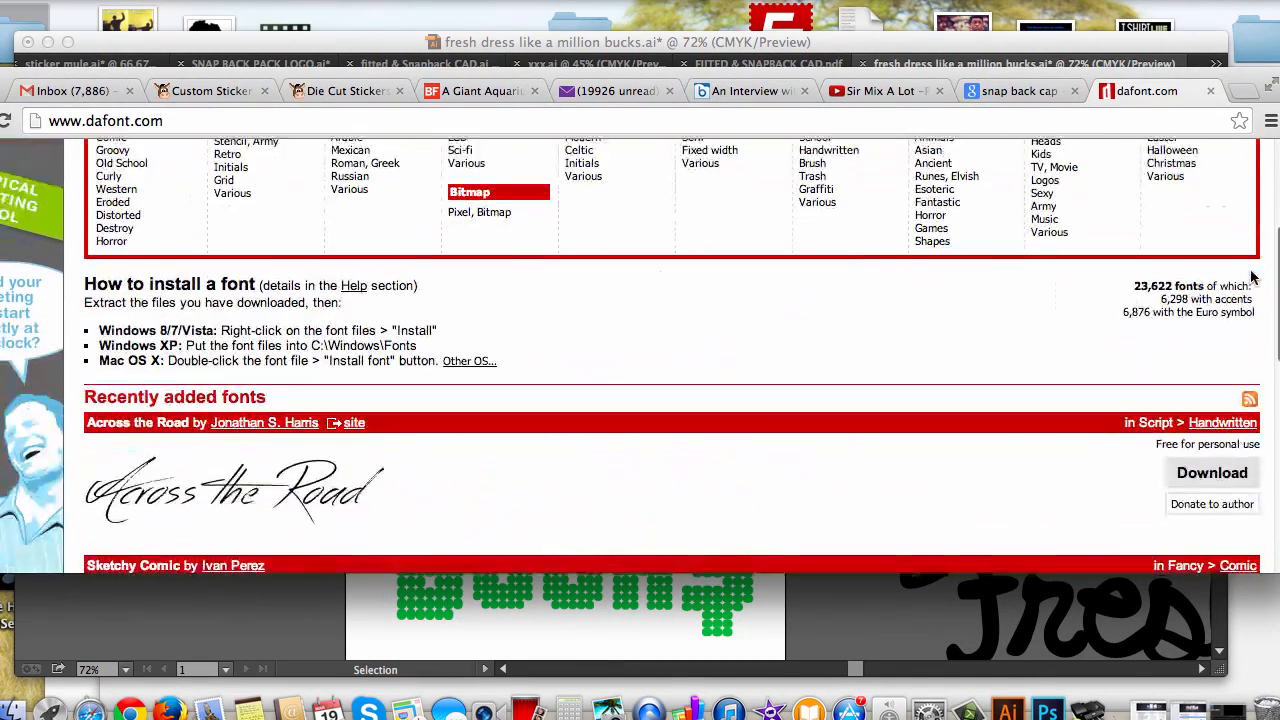
pyautogui.scroll(-1, 1223, 398)
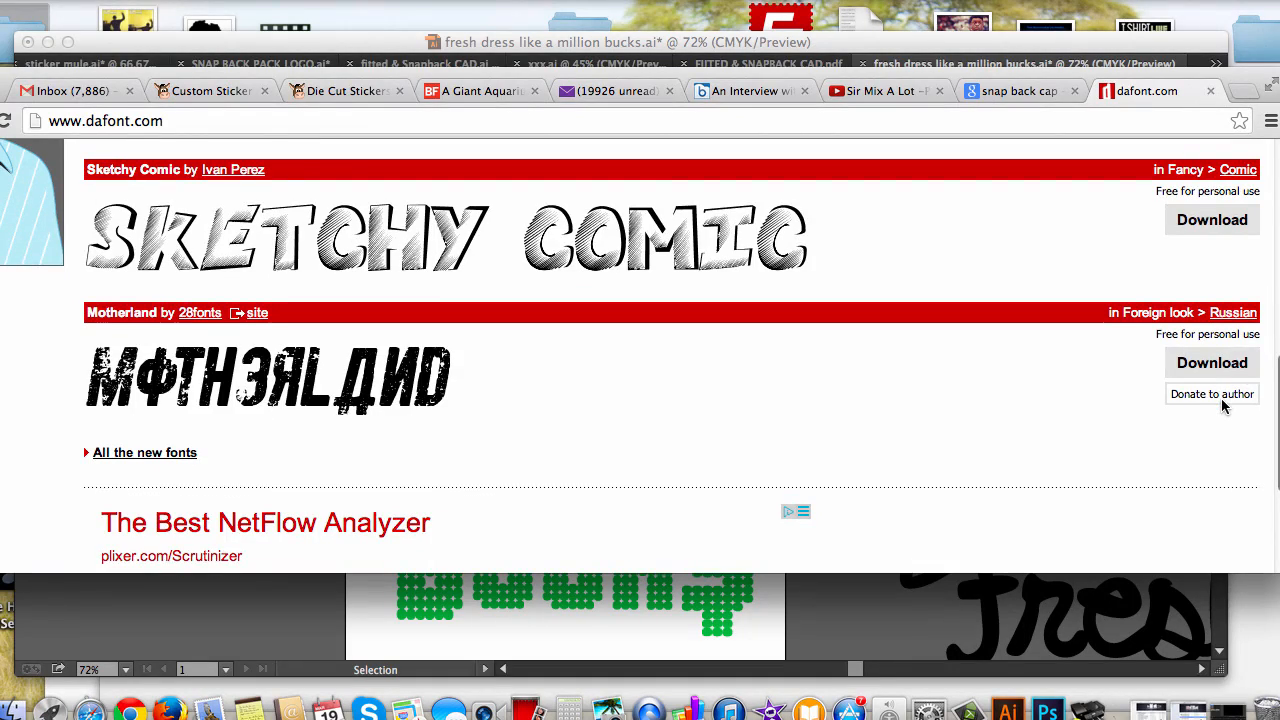
pyautogui.scroll(7, 1222, 401)
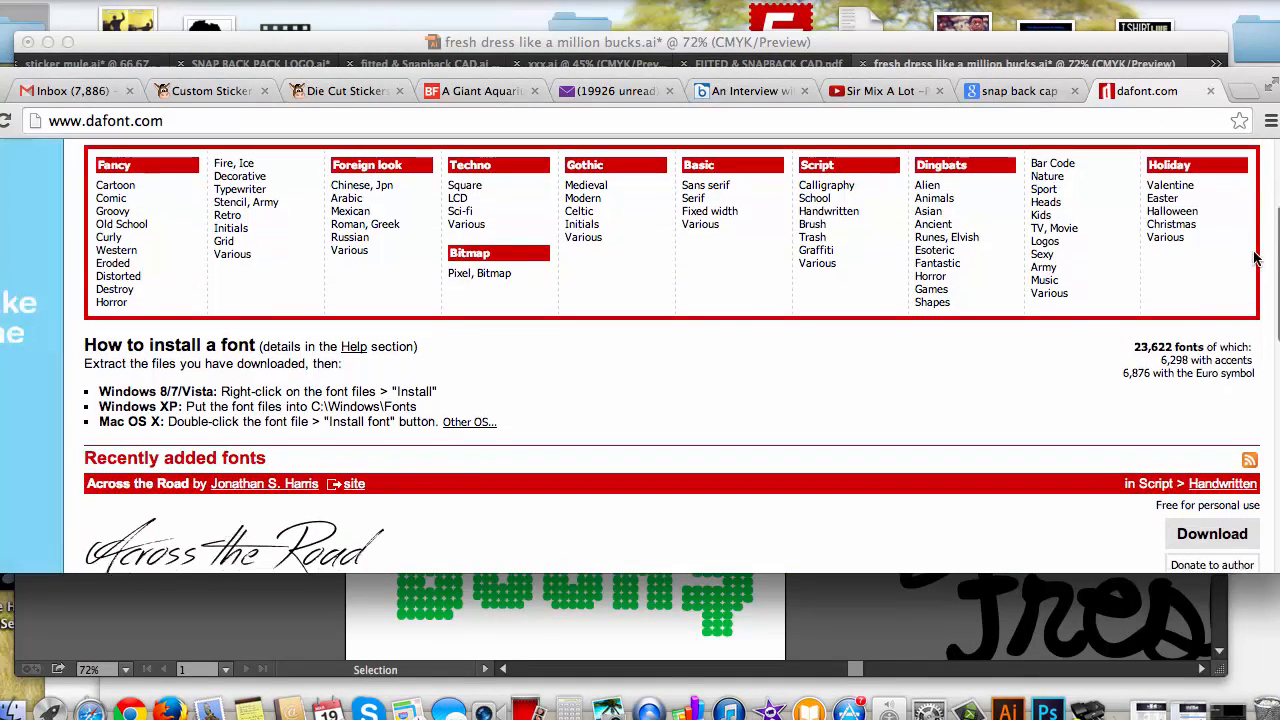
pyautogui.scroll(2, 1257, 258)
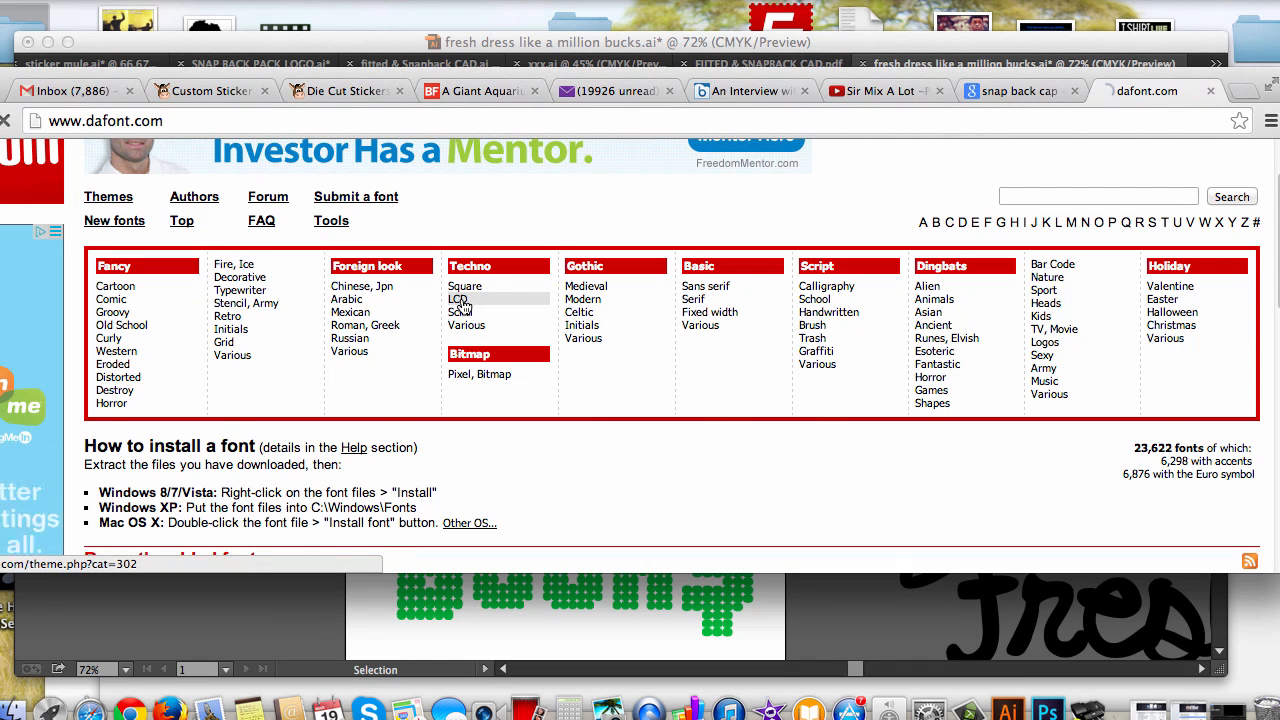
pyautogui.click(462, 300)
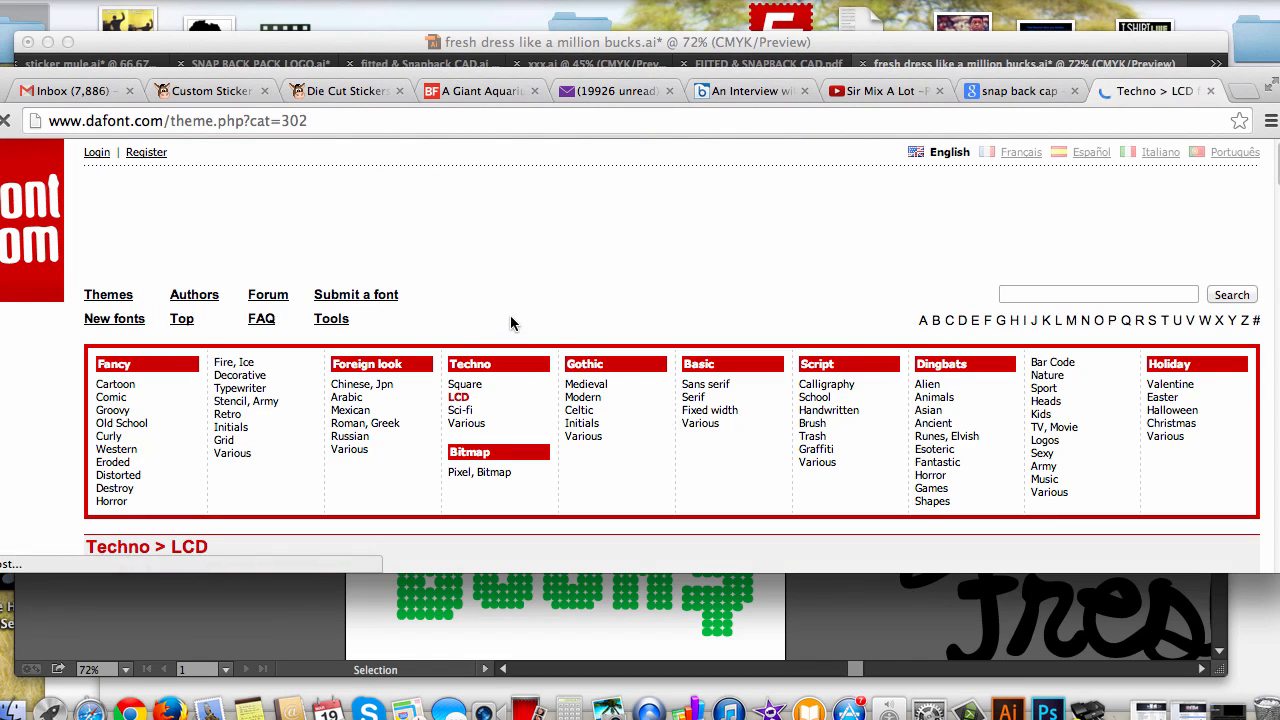
pyautogui.scroll(-5, 987, 320)
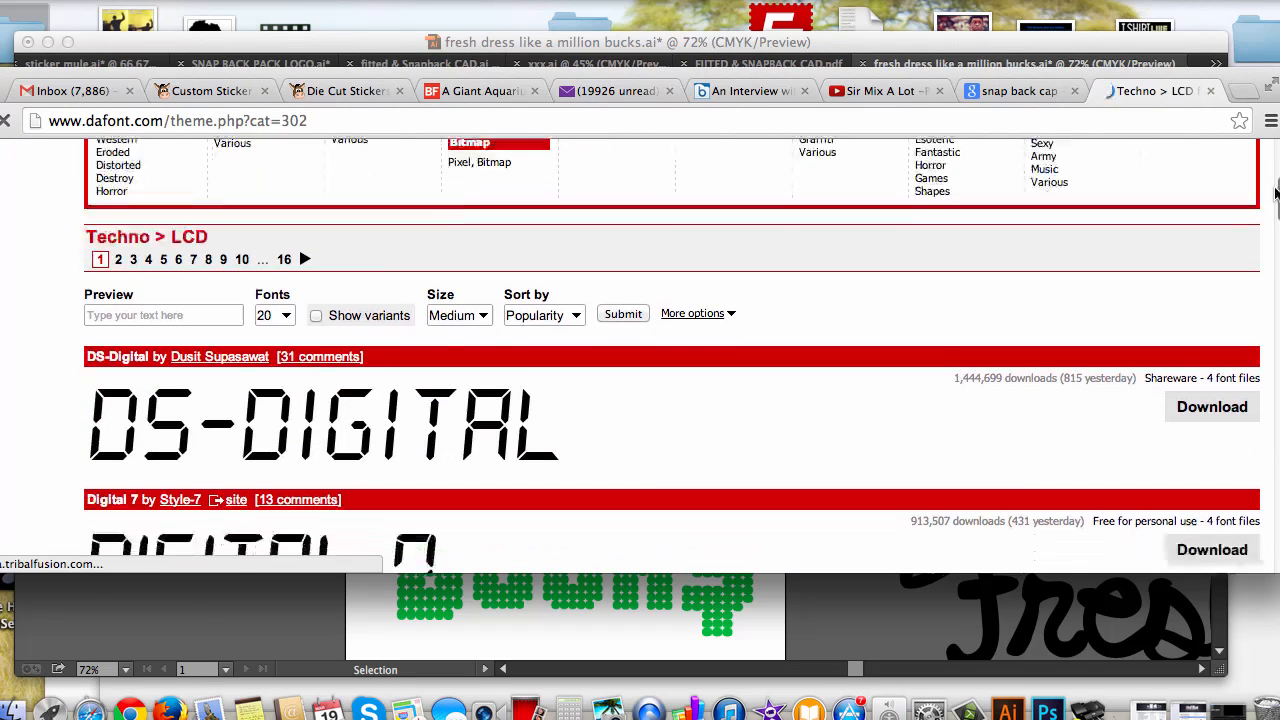
# Step: Open the DS-Digital font page and its designer's page to look at the fonts offered there
pyautogui.click(459, 455)
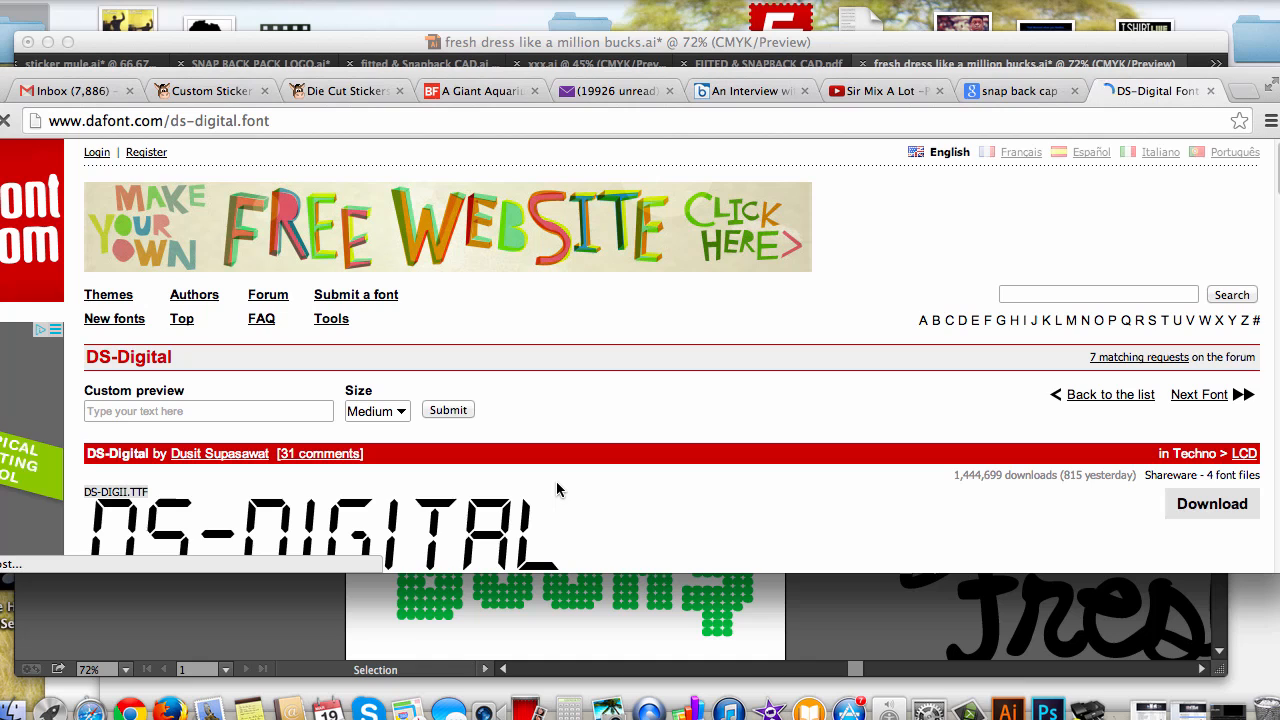
pyautogui.click(222, 454)
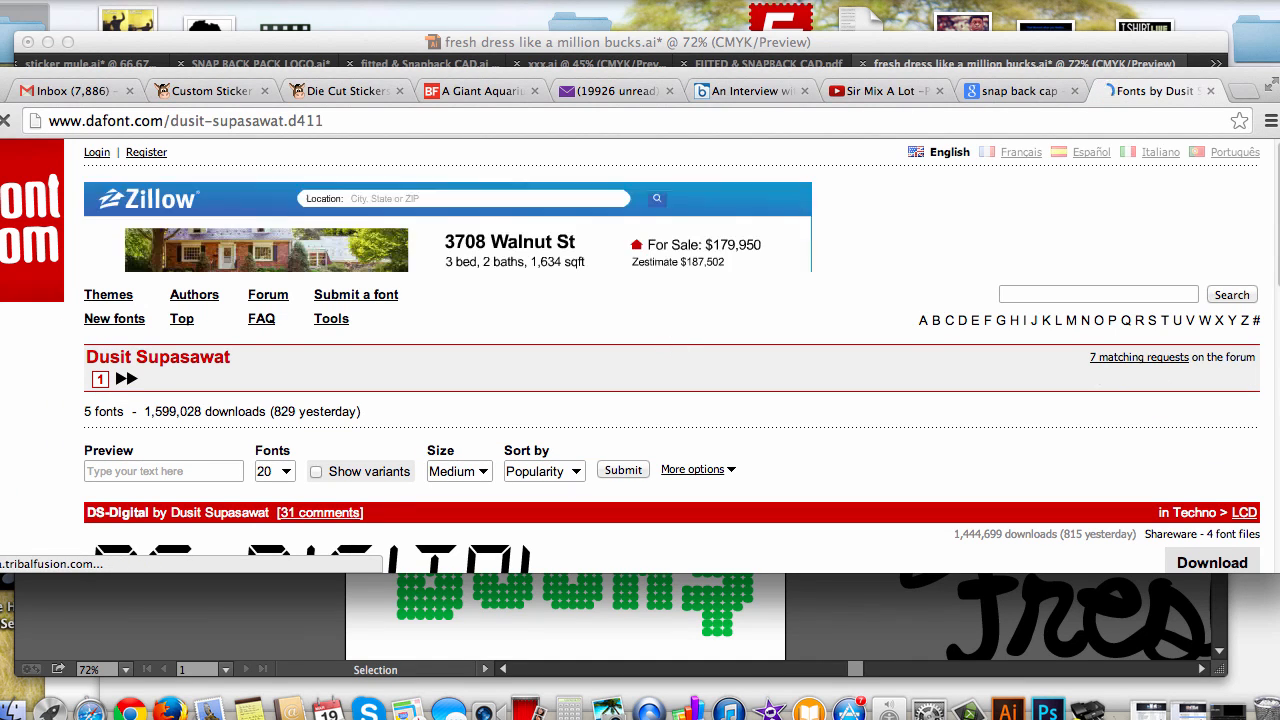
pyautogui.scroll(-2, 1276, 190)
pyautogui.moveTo(1276, 190); pyautogui.dragTo(1276, 195)
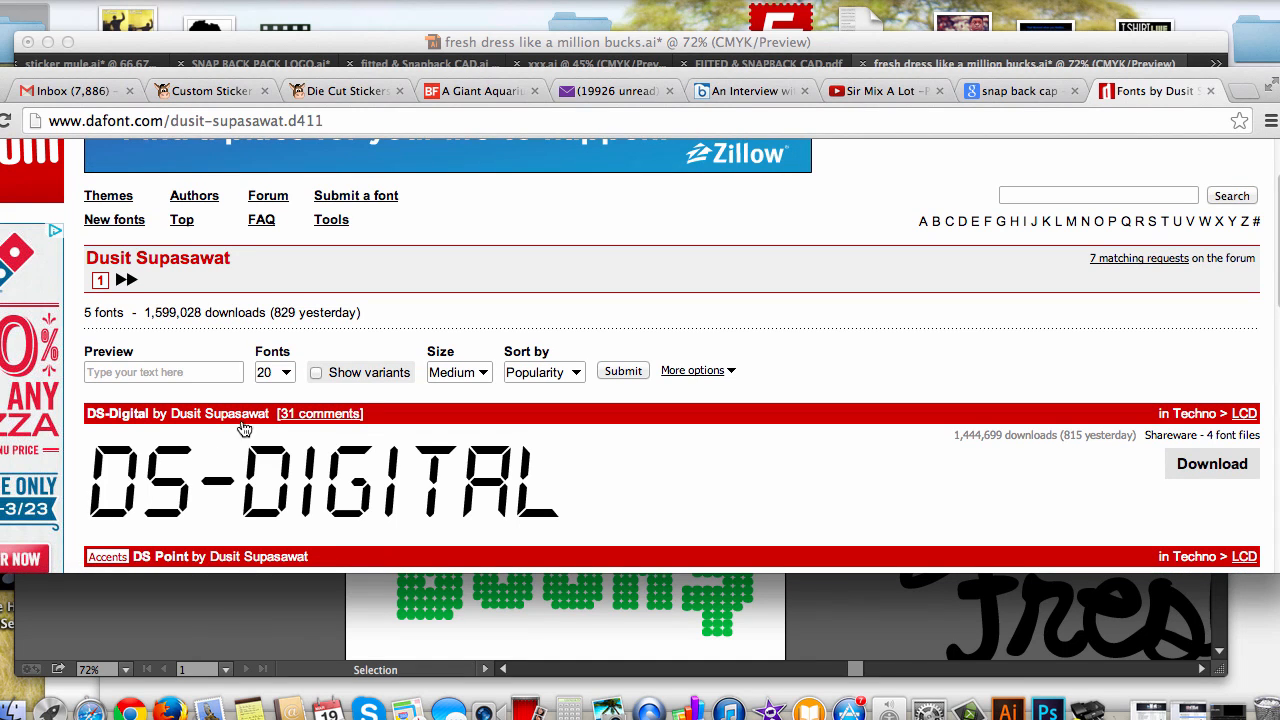
# Step: Switch back to Illustrator and examine the lettering trials below the artboard at 25% zoom
pyautogui.click(741, 63)
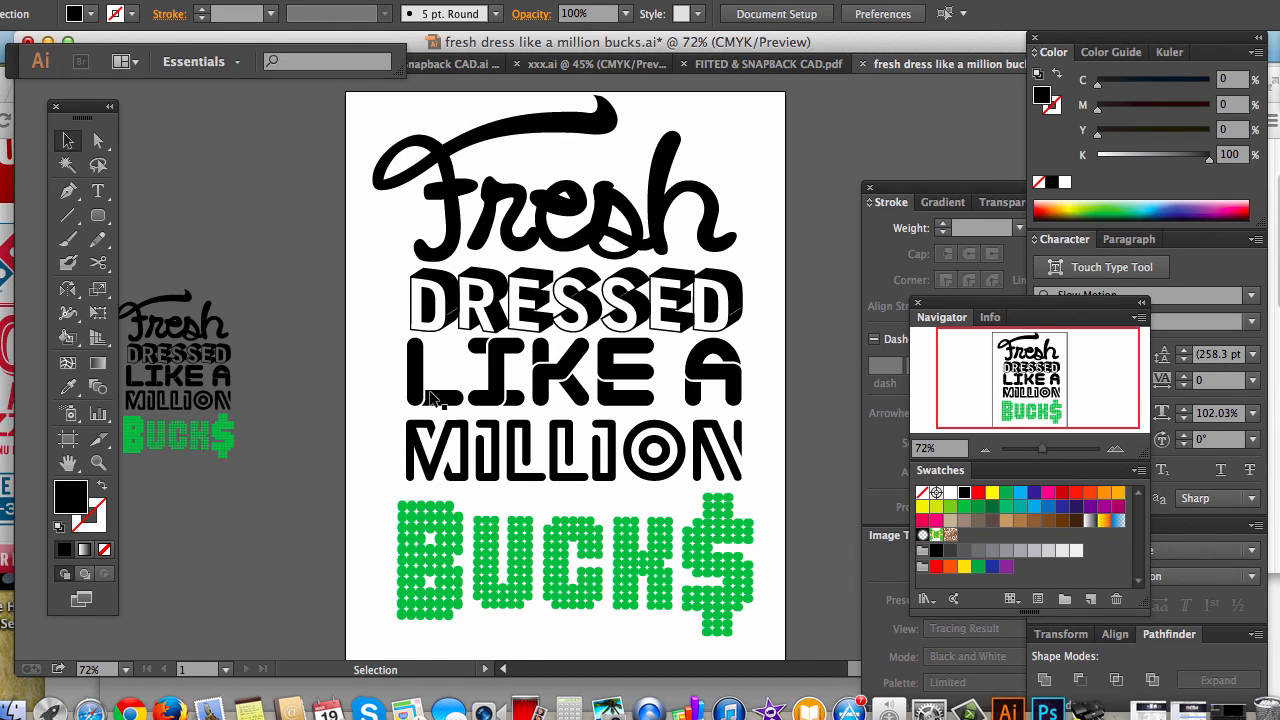
pyautogui.moveTo(508, 548); pyautogui.dragTo(518, 424)
pyautogui.scroll(-10, 518, 424)
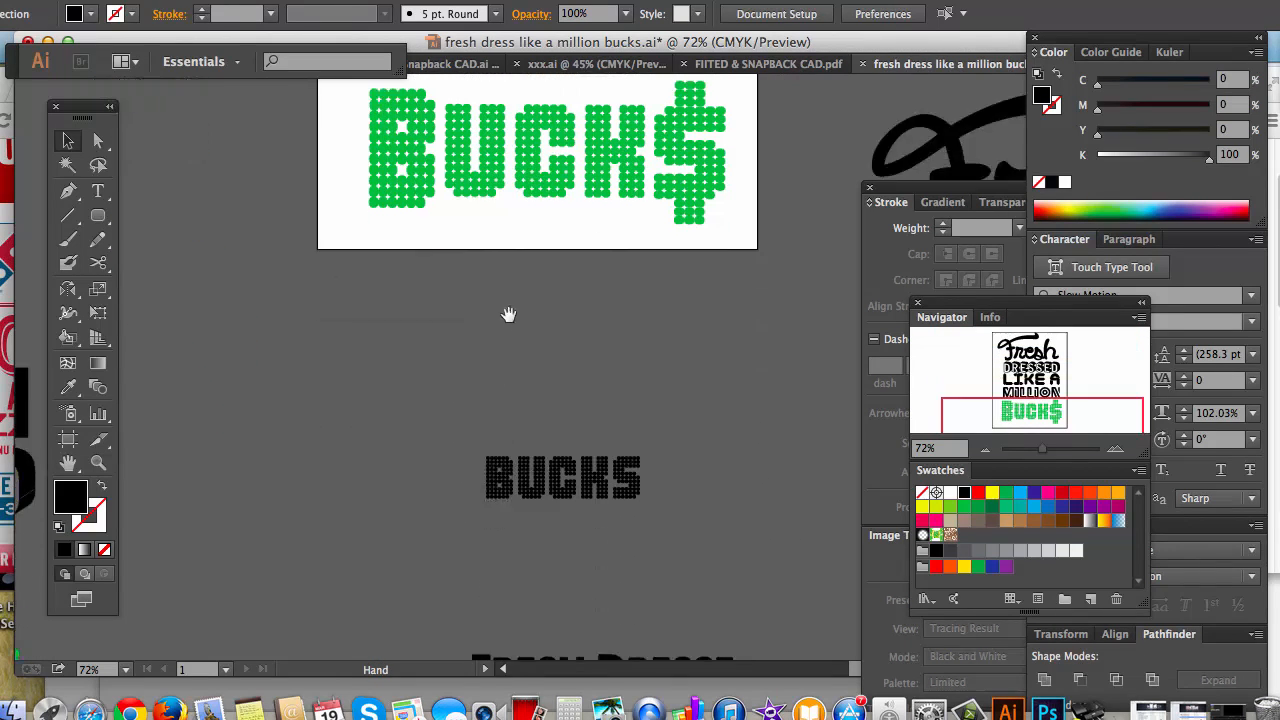
pyautogui.scroll(-10, 500, 469)
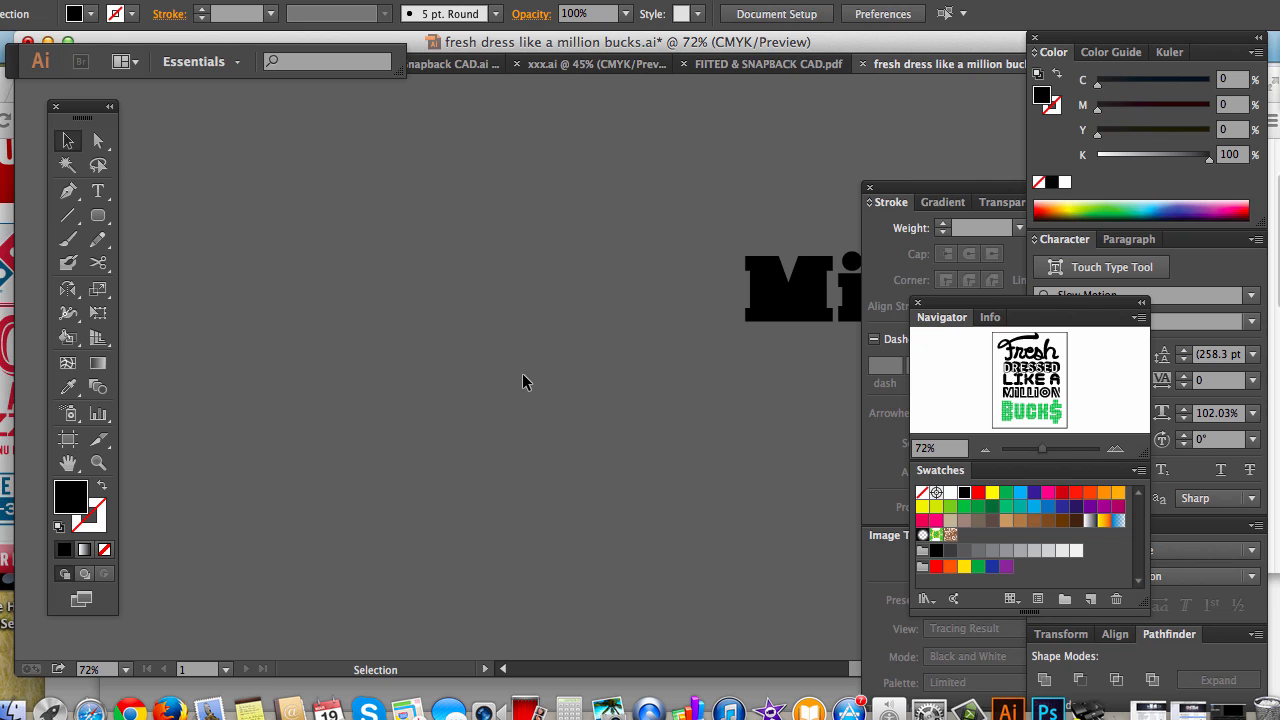
pyautogui.press('super+minus')
pyautogui.press('super+minus')
pyautogui.press('super+minus')
pyautogui.press('super+minus')
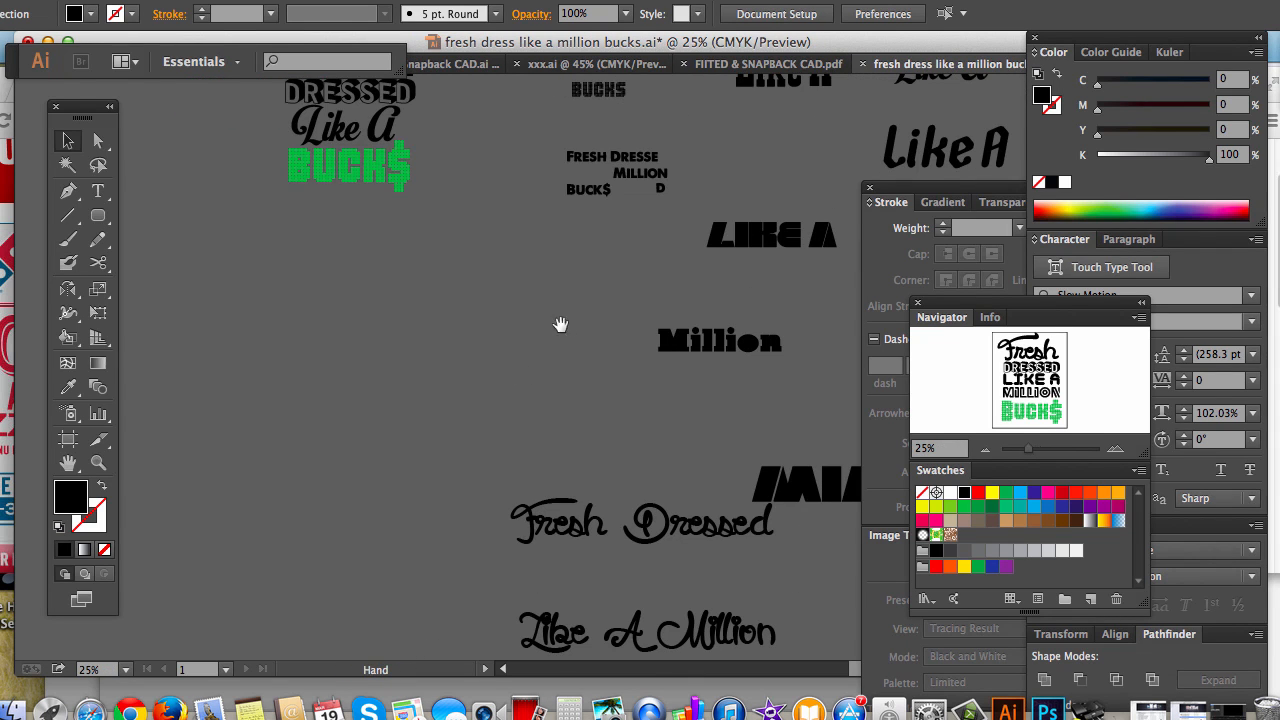
pyautogui.scroll(-5, 560, 324)
pyautogui.hscroll(3, 560, 324)
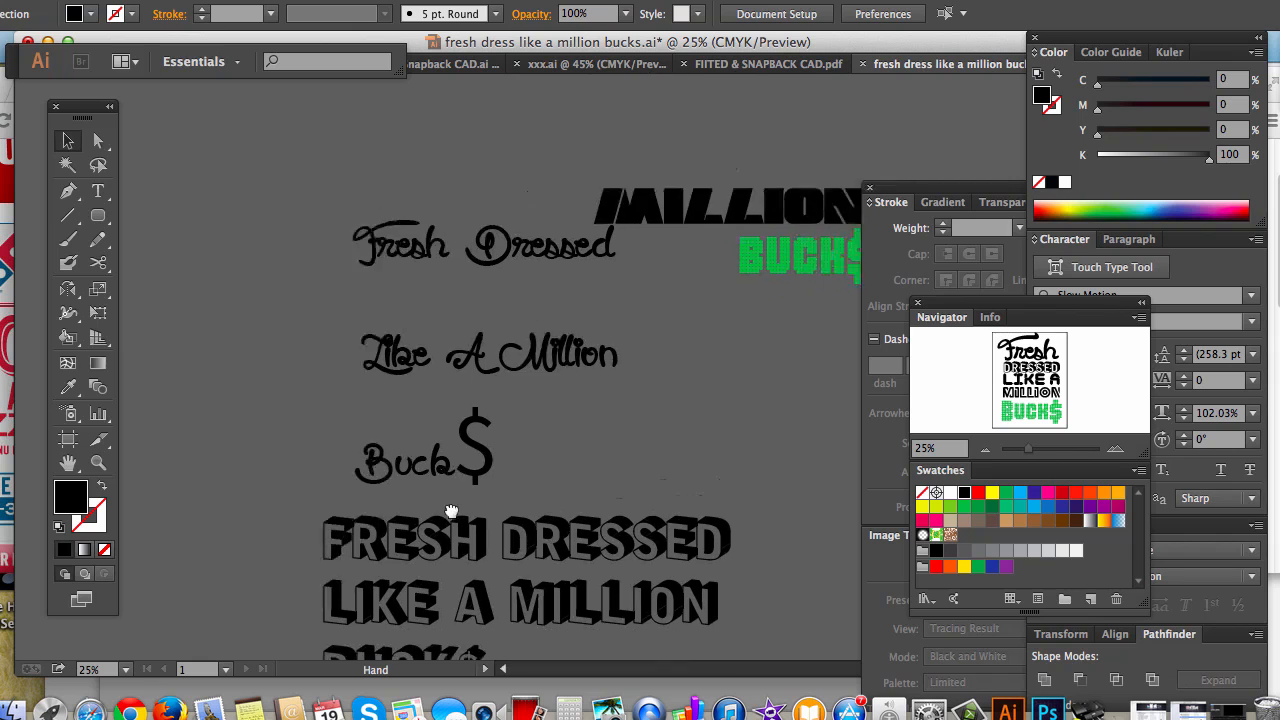
pyautogui.moveTo(451, 511); pyautogui.dragTo(368, 584)
# Step: Select the script "Fresh Dressed Like A Million Buck$" text and compare the other font trials scattered around the artboard
pyautogui.click(424, 338)
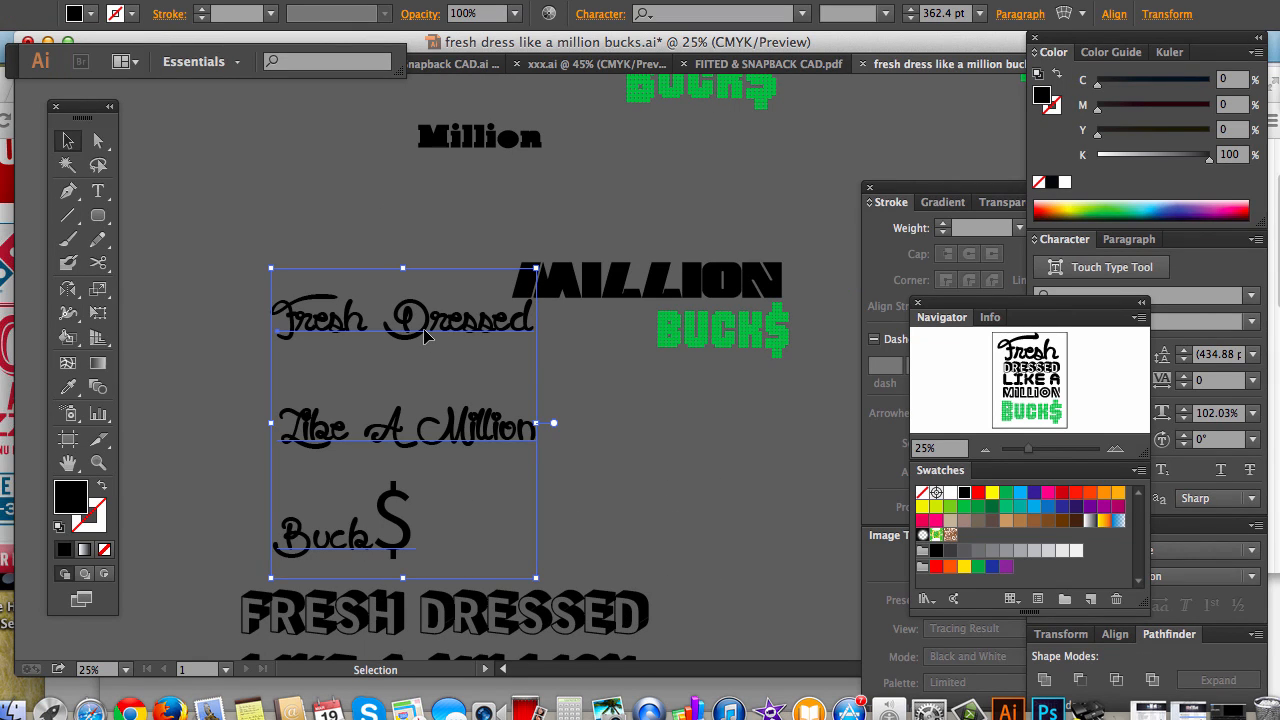
pyautogui.moveTo(391, 446); pyautogui.dragTo(473, 288)
pyautogui.moveTo(482, 380); pyautogui.dragTo(268, 549)
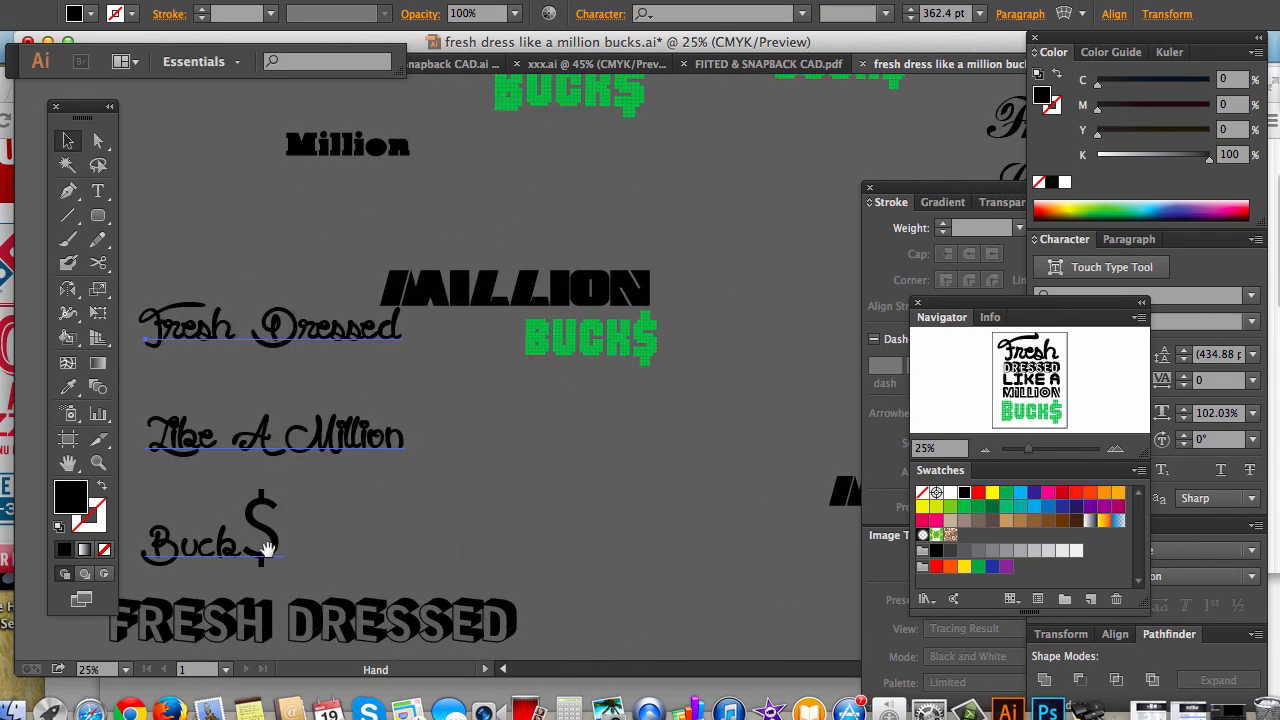
pyautogui.moveTo(420, 341); pyautogui.dragTo(169, 517)
pyautogui.moveTo(550, 291); pyautogui.dragTo(291, 449)
pyautogui.moveTo(519, 413); pyautogui.dragTo(442, 400)
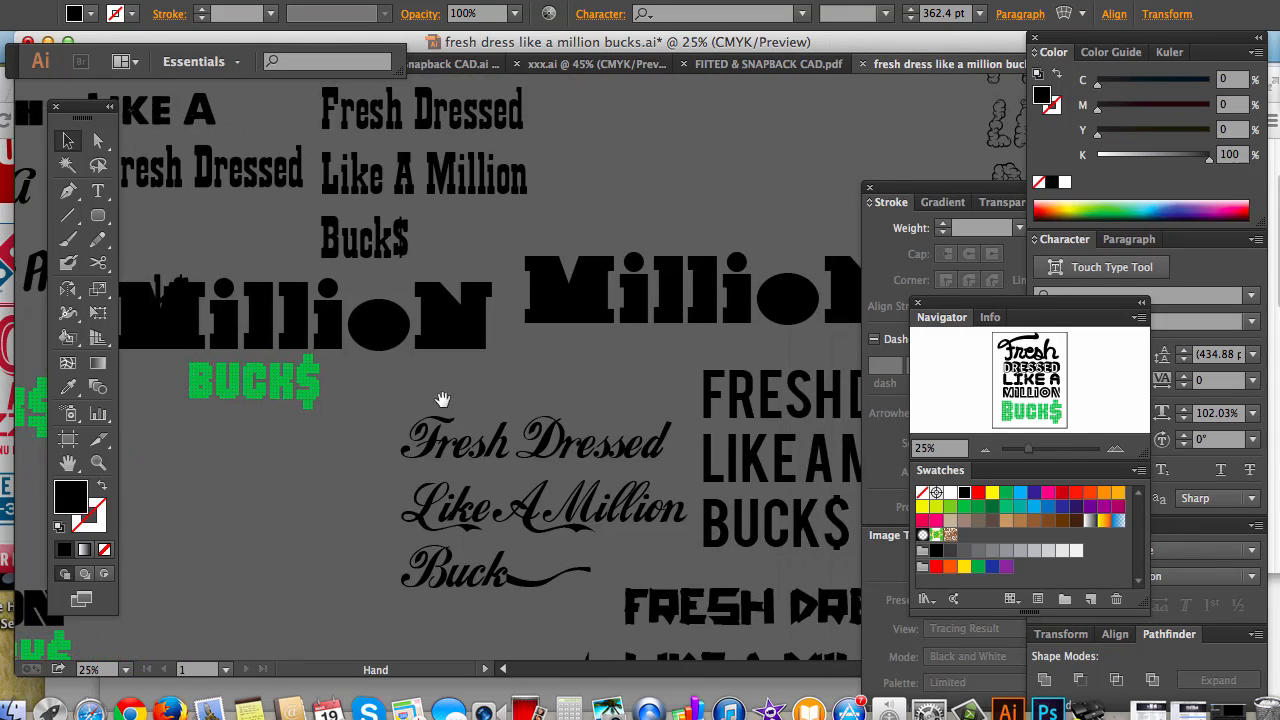
pyautogui.moveTo(612, 340); pyautogui.dragTo(429, 339)
pyautogui.moveTo(569, 306); pyautogui.dragTo(543, 400)
pyautogui.moveTo(560, 270); pyautogui.dragTo(563, 383)
pyautogui.moveTo(494, 334); pyautogui.dragTo(523, 439)
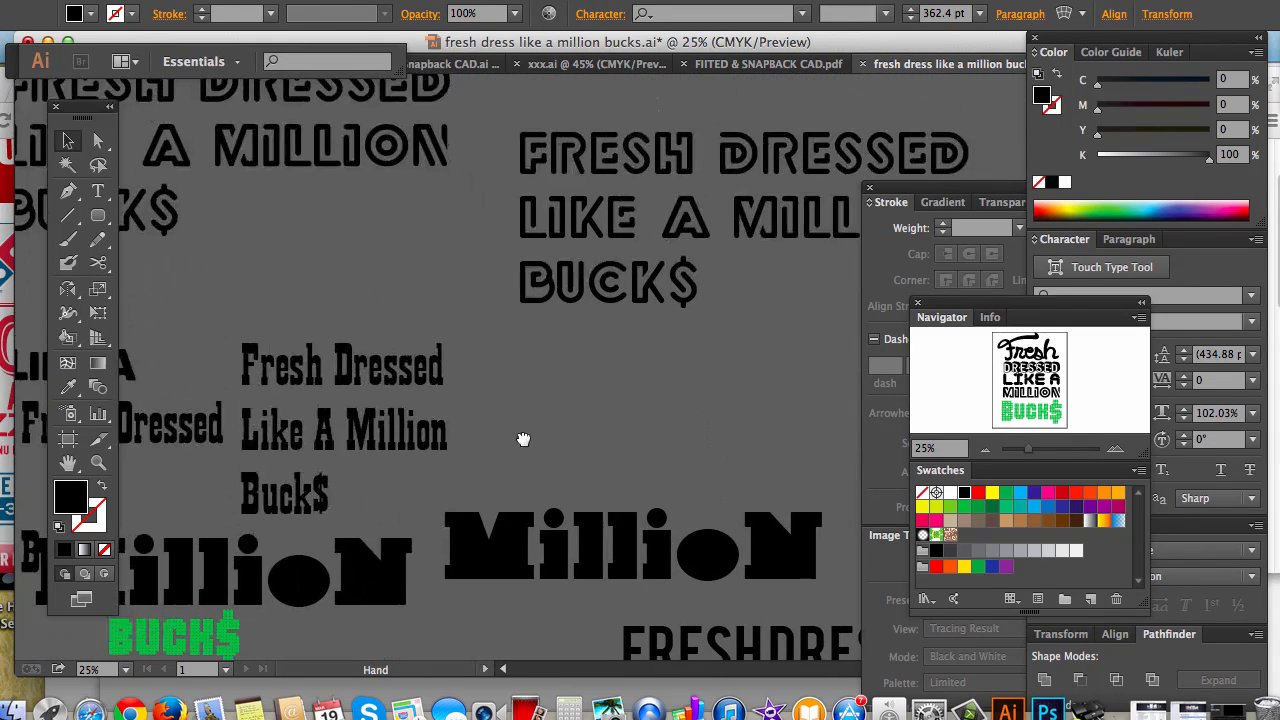
pyautogui.moveTo(502, 356); pyautogui.dragTo(557, 457)
pyautogui.moveTo(335, 472); pyautogui.dragTo(360, 459)
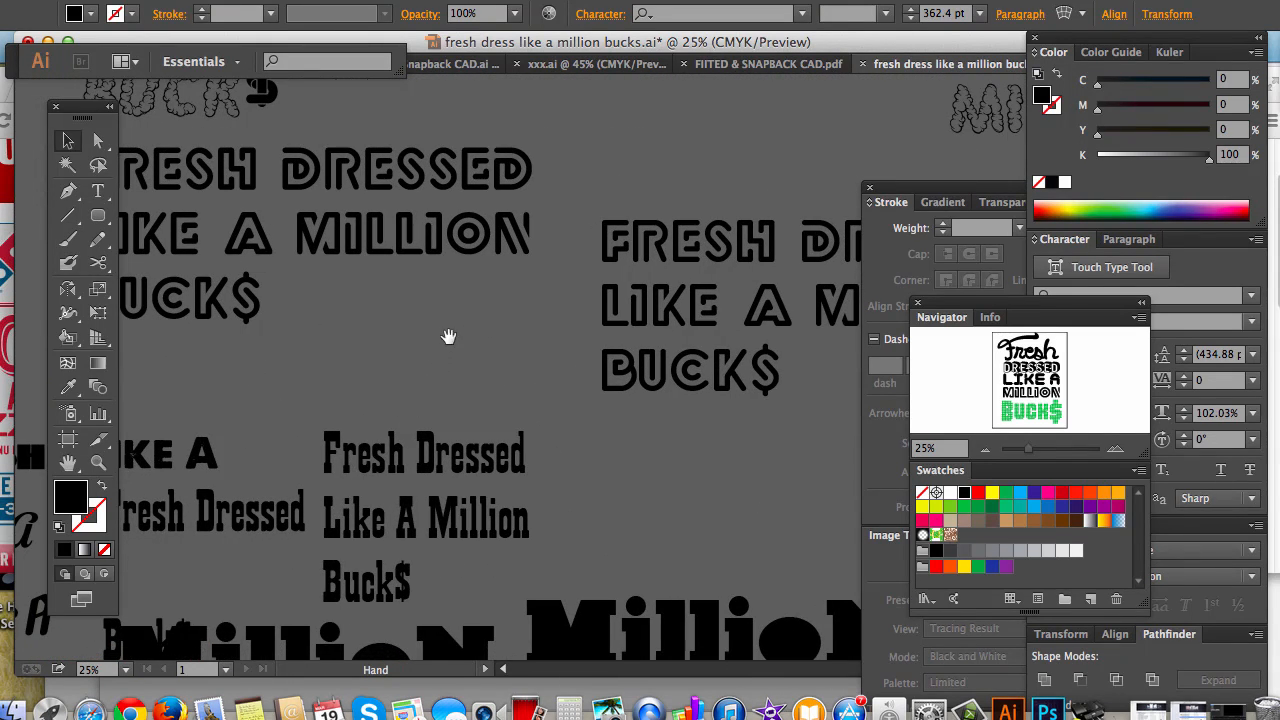
pyautogui.moveTo(448, 337); pyautogui.dragTo(486, 394)
pyautogui.moveTo(445, 434); pyautogui.dragTo(543, 351)
pyautogui.moveTo(489, 420); pyautogui.dragTo(771, 257)
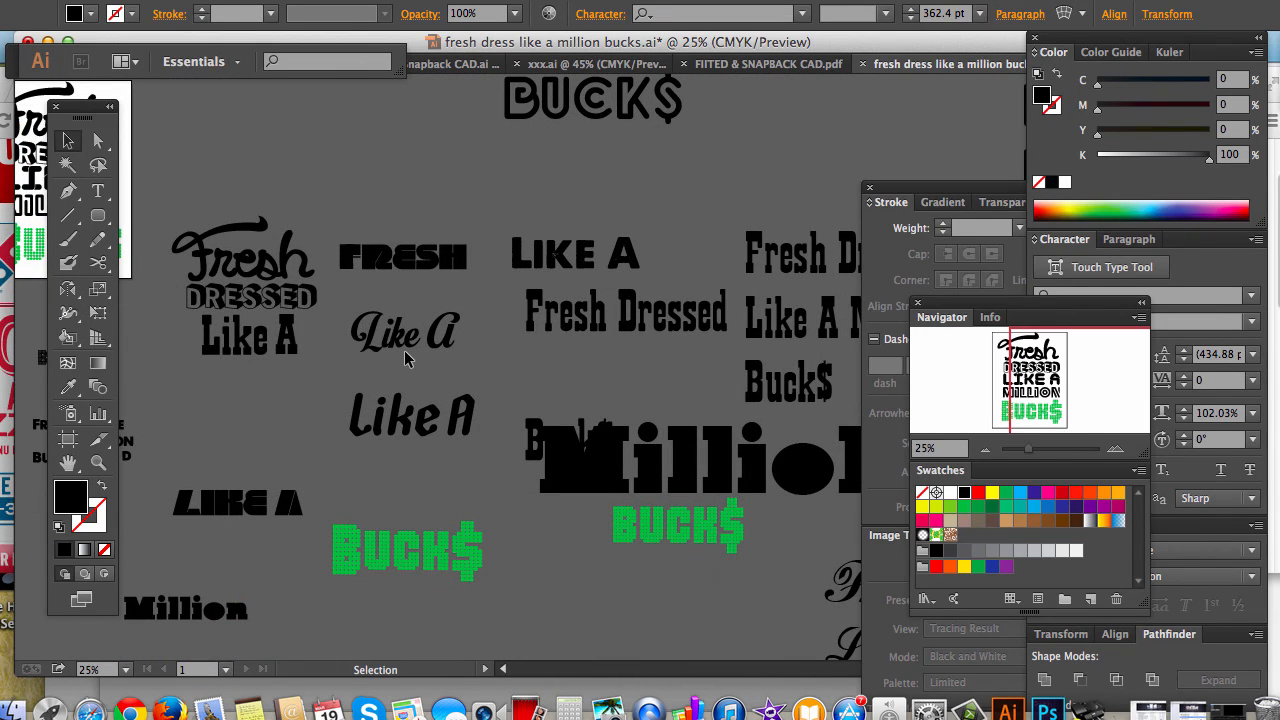
pyautogui.moveTo(449, 337); pyautogui.dragTo(409, 390)
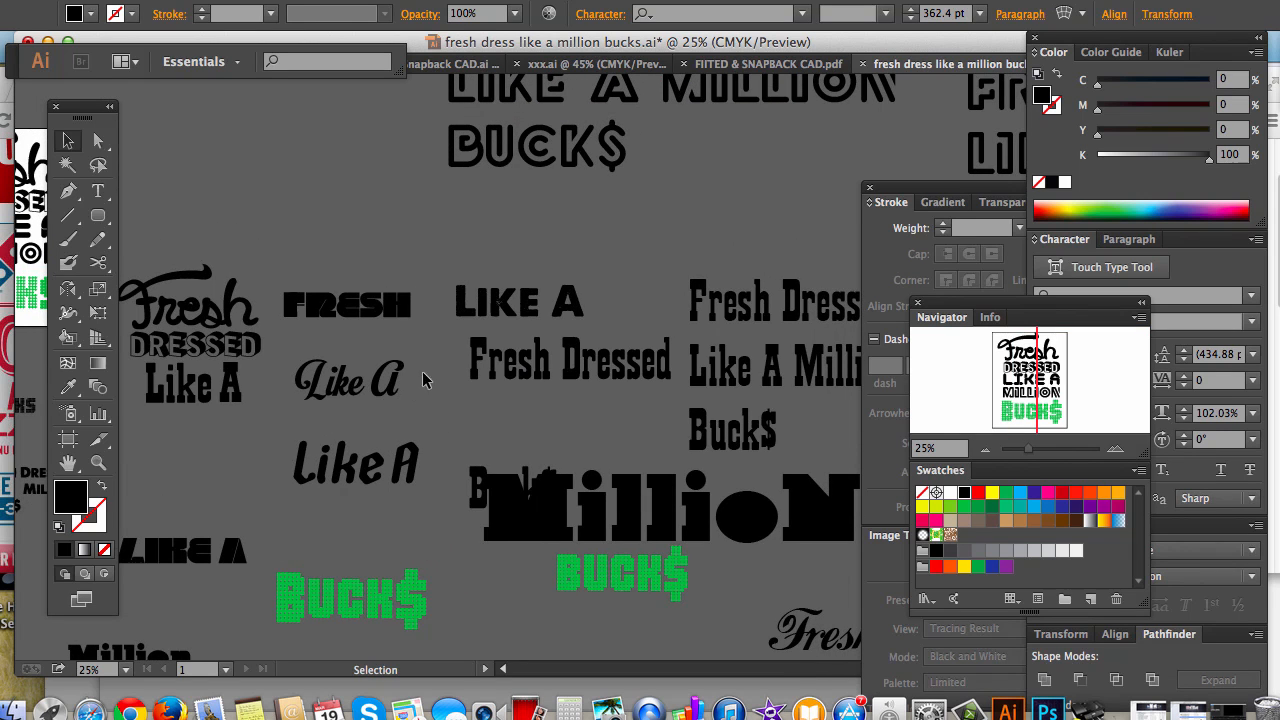
pyautogui.moveTo(790, 293); pyautogui.dragTo(634, 323)
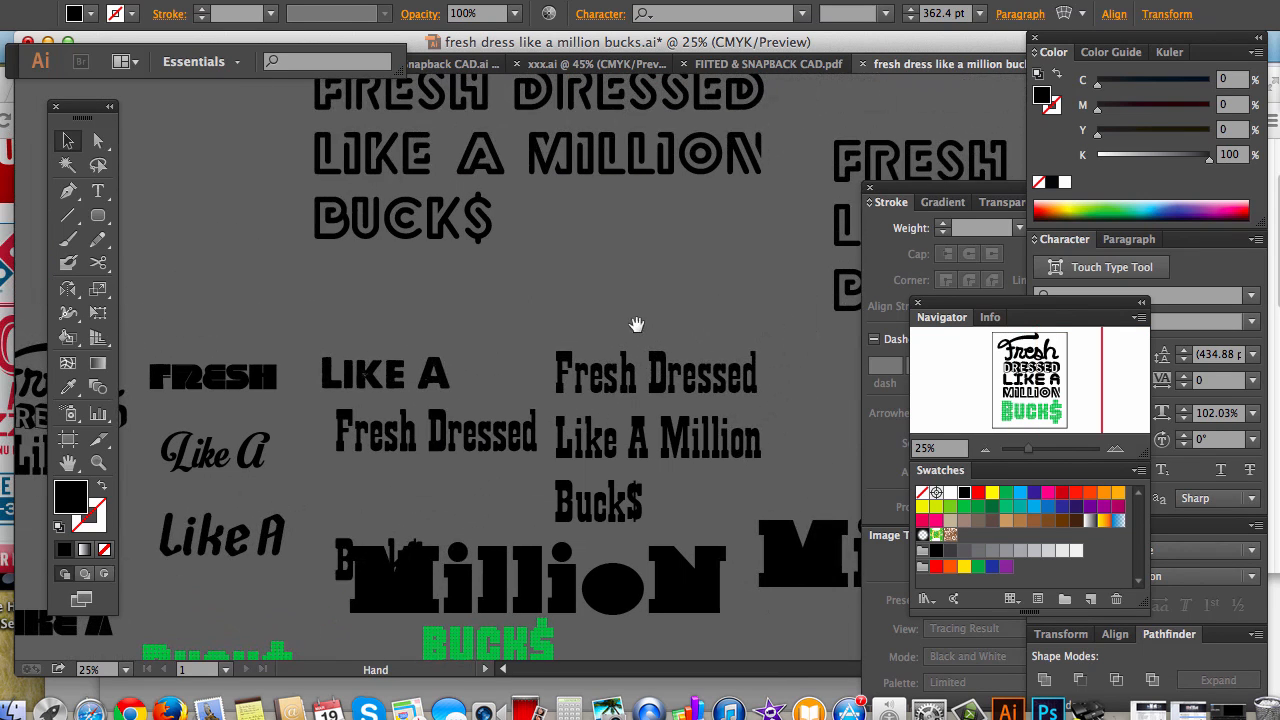
pyautogui.moveTo(449, 429); pyautogui.dragTo(590, 245)
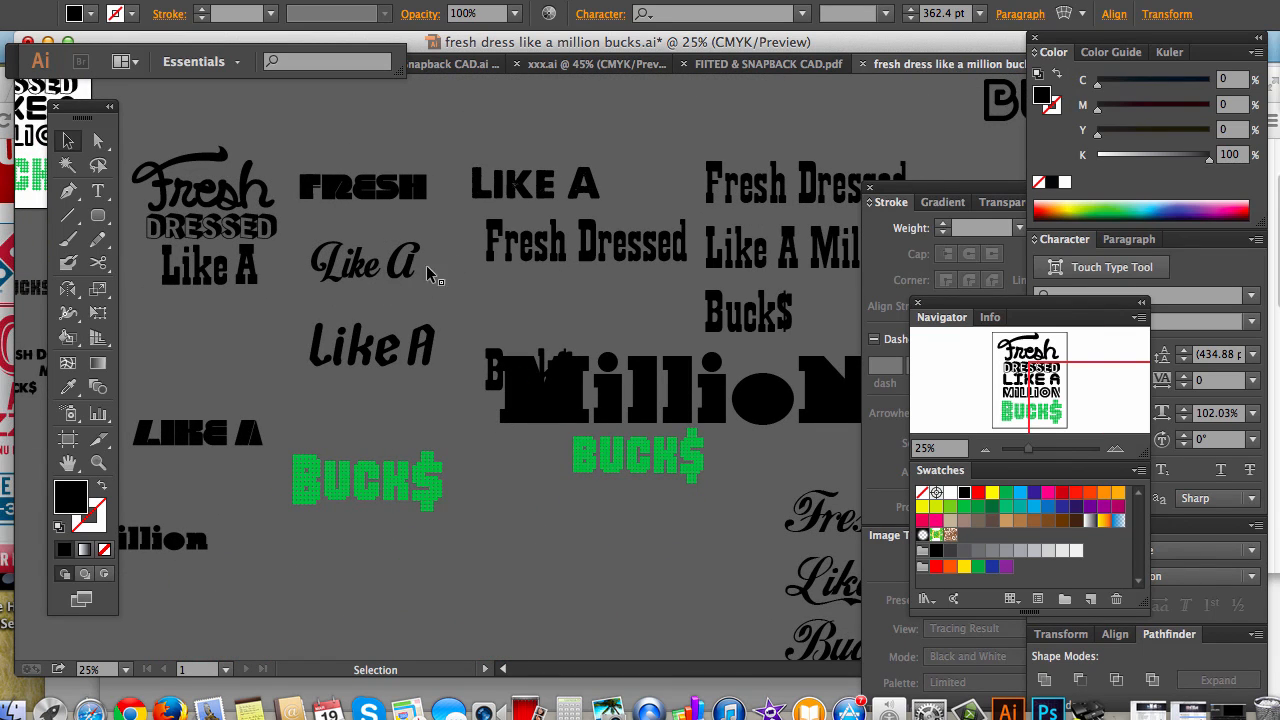
# Step: Examine the single-word "Like A", "Million" and "Buck$" lettering trials beside the artboard
pyautogui.moveTo(400, 275); pyautogui.dragTo(414, 305)
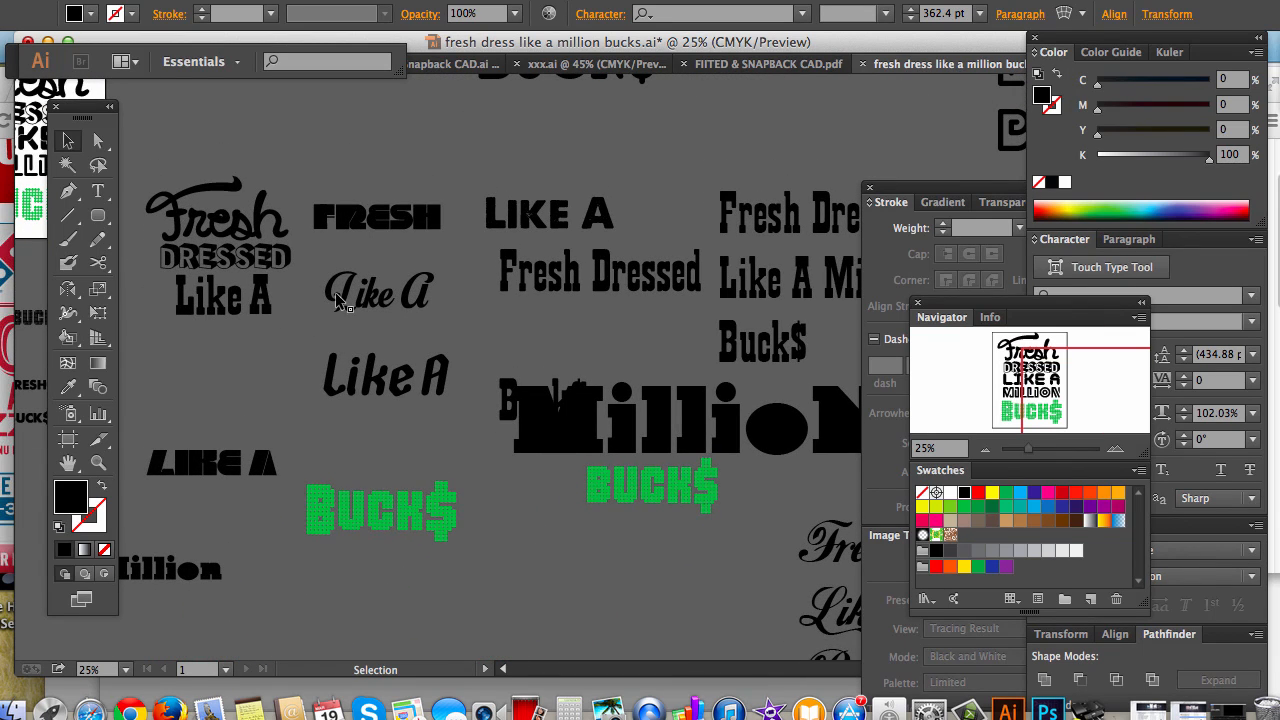
pyautogui.click(365, 303)
pyautogui.click(446, 328)
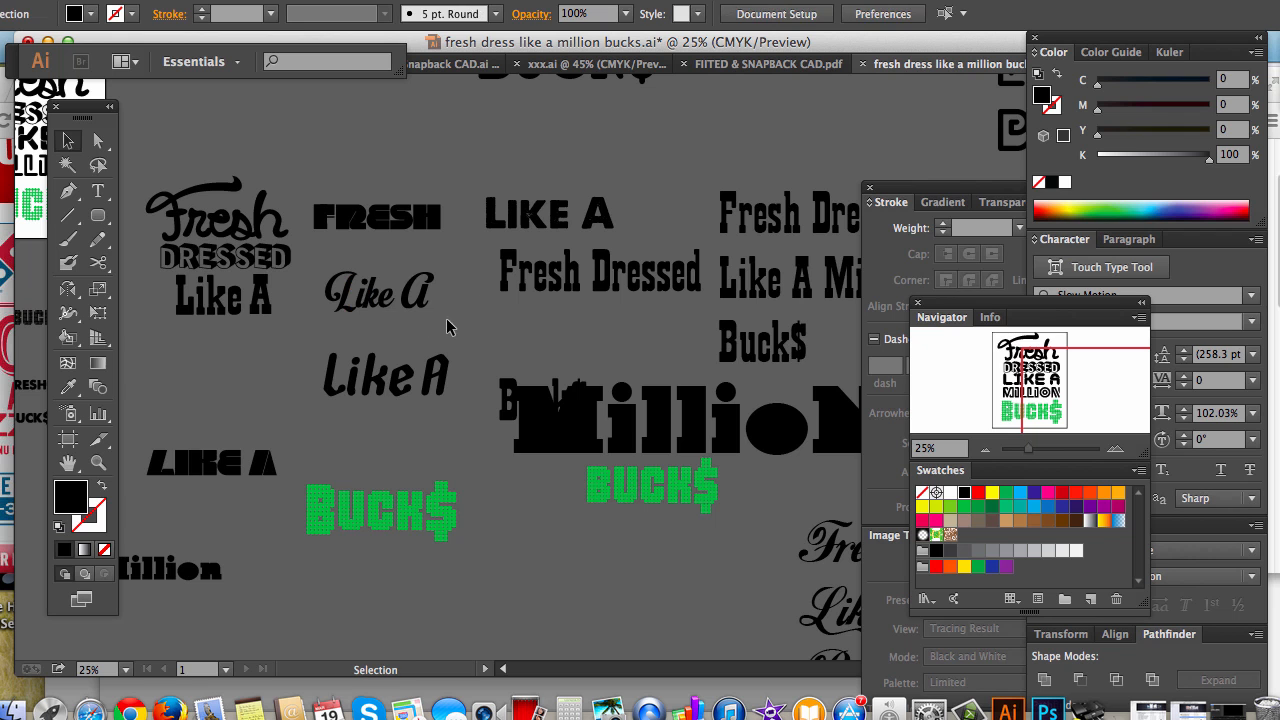
pyautogui.moveTo(508, 270); pyautogui.dragTo(470, 311)
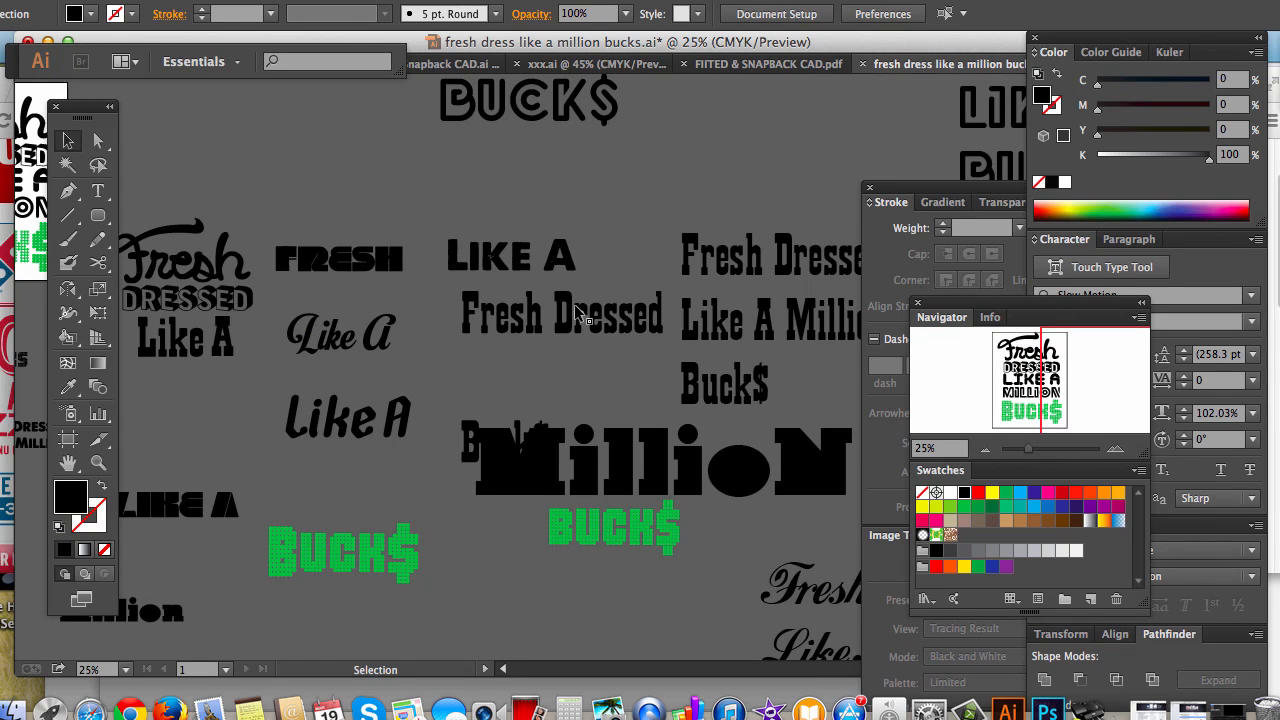
pyautogui.moveTo(578, 313); pyautogui.dragTo(719, 305)
pyautogui.moveTo(445, 468); pyautogui.dragTo(739, 240)
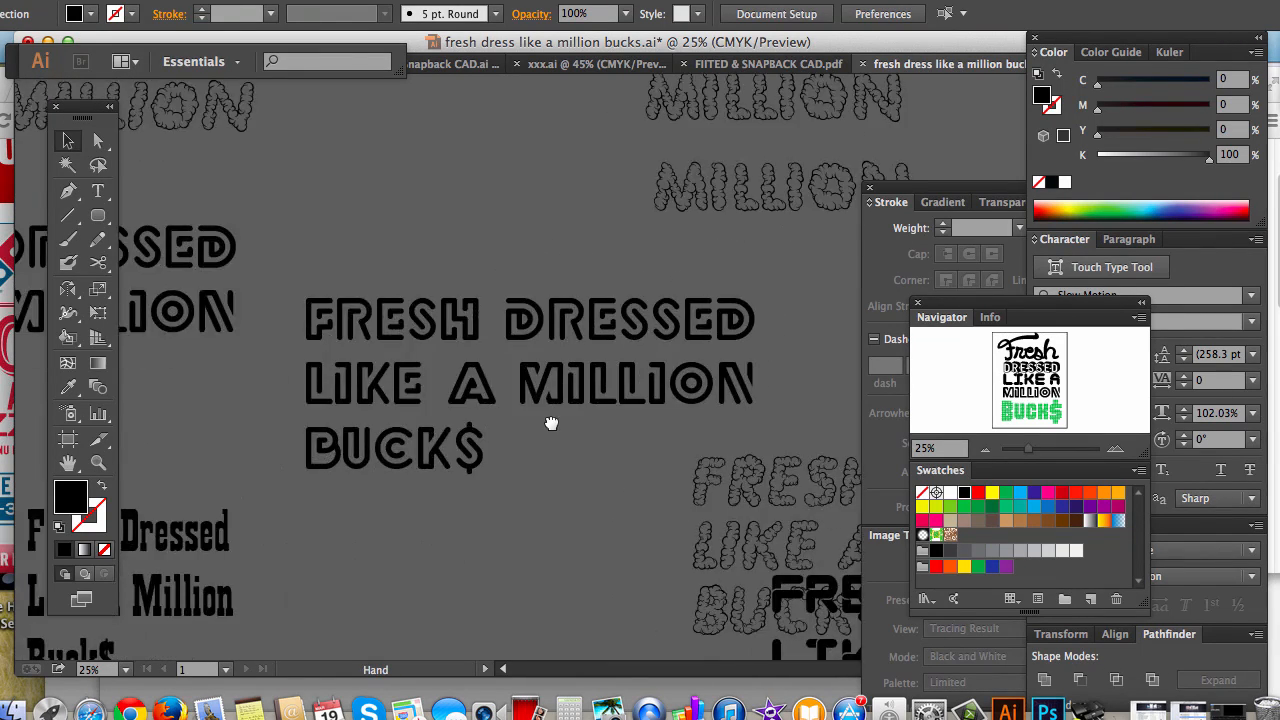
# Step: Look over the full-phrase "Fresh Dressed Like A Million Buck$" trials in outline, bubble, condensed, slab and script fonts around the artboard
pyautogui.moveTo(551, 423); pyautogui.dragTo(751, 209)
pyautogui.moveTo(654, 460); pyautogui.dragTo(620, 269)
pyautogui.moveTo(623, 423); pyautogui.dragTo(521, 328)
pyautogui.moveTo(660, 406); pyautogui.dragTo(614, 391)
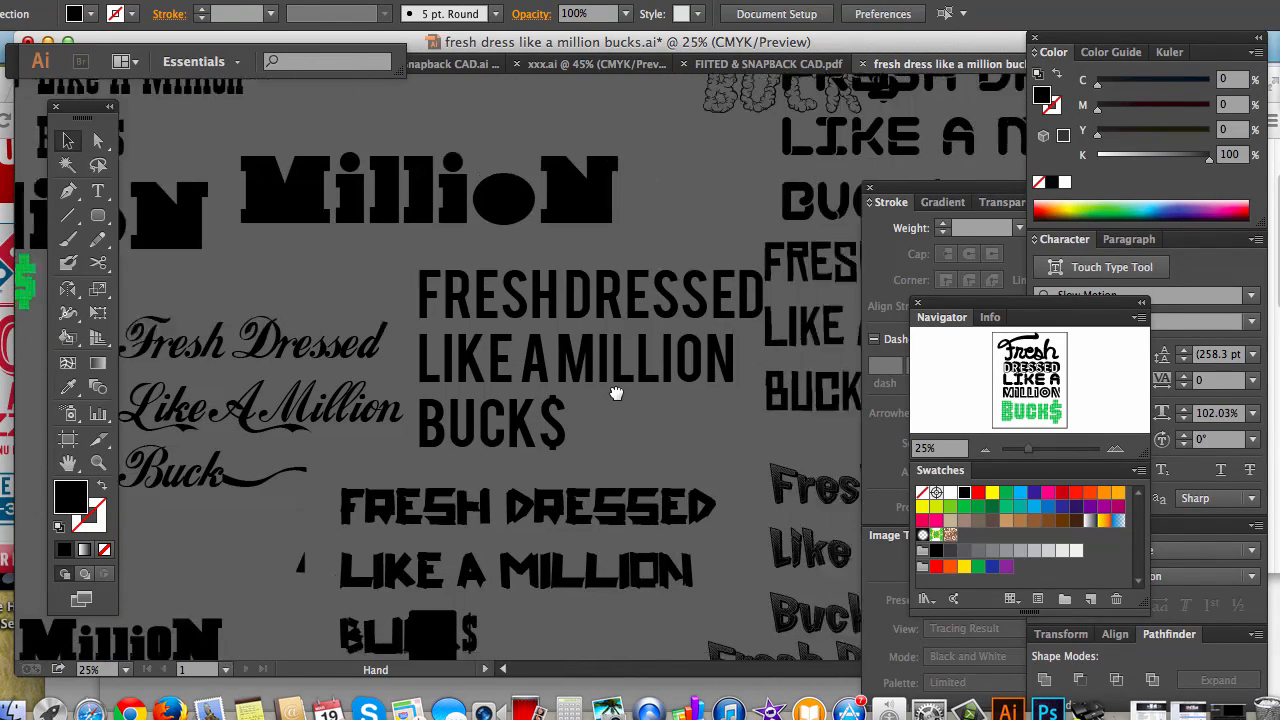
pyautogui.moveTo(803, 314); pyautogui.dragTo(551, 389)
pyautogui.moveTo(612, 465); pyautogui.dragTo(669, 291)
pyautogui.moveTo(585, 488); pyautogui.dragTo(632, 365)
pyautogui.moveTo(665, 427); pyautogui.dragTo(589, 342)
pyautogui.moveTo(668, 359); pyautogui.dragTo(572, 319)
pyautogui.moveTo(494, 431); pyautogui.dragTo(607, 270)
pyautogui.moveTo(420, 495)
pyautogui.mouseDown()
pyautogui.moveTo(543, 362)
pyautogui.moveTo(629, 321)
pyautogui.mouseUp()
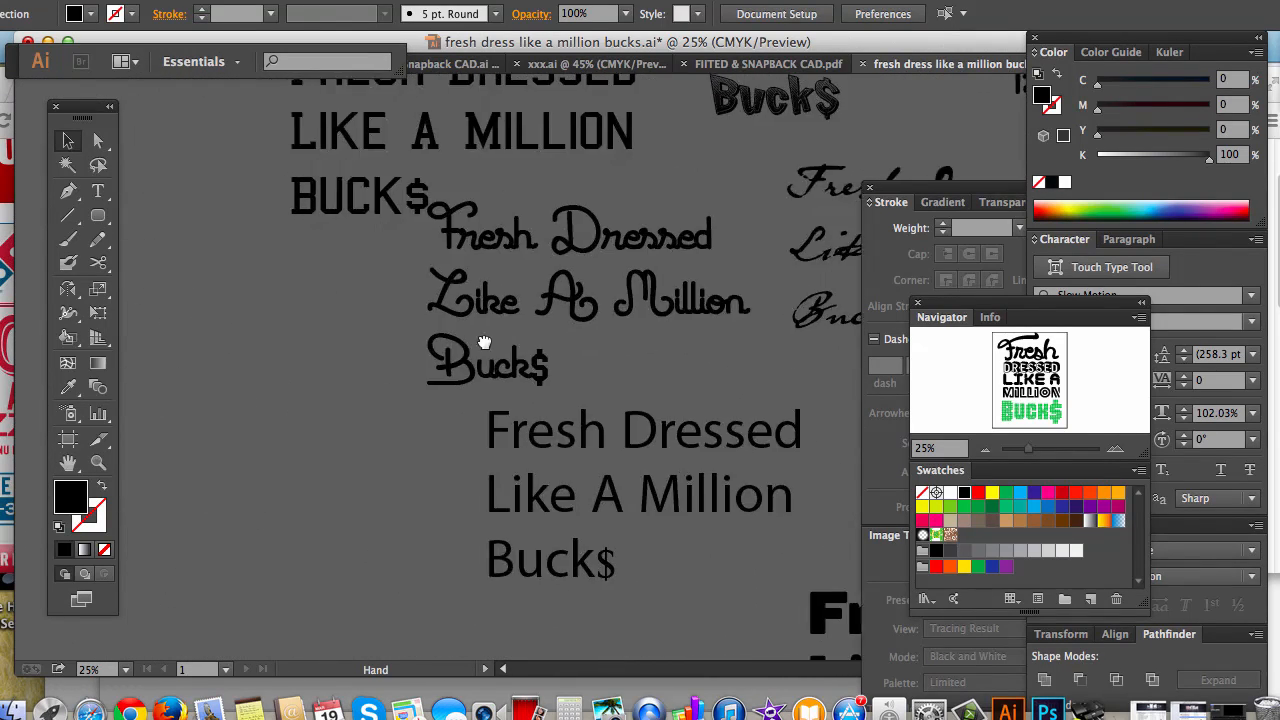
pyautogui.moveTo(414, 386); pyautogui.dragTo(613, 335)
pyautogui.moveTo(501, 343); pyautogui.dragTo(576, 364)
pyautogui.moveTo(467, 384); pyautogui.dragTo(571, 375)
pyautogui.moveTo(441, 393)
pyautogui.mouseDown()
pyautogui.moveTo(543, 426)
pyautogui.moveTo(563, 382)
pyautogui.mouseUp()
pyautogui.moveTo(485, 394); pyautogui.dragTo(603, 374)
pyautogui.moveTo(515, 366); pyautogui.dragTo(603, 409)
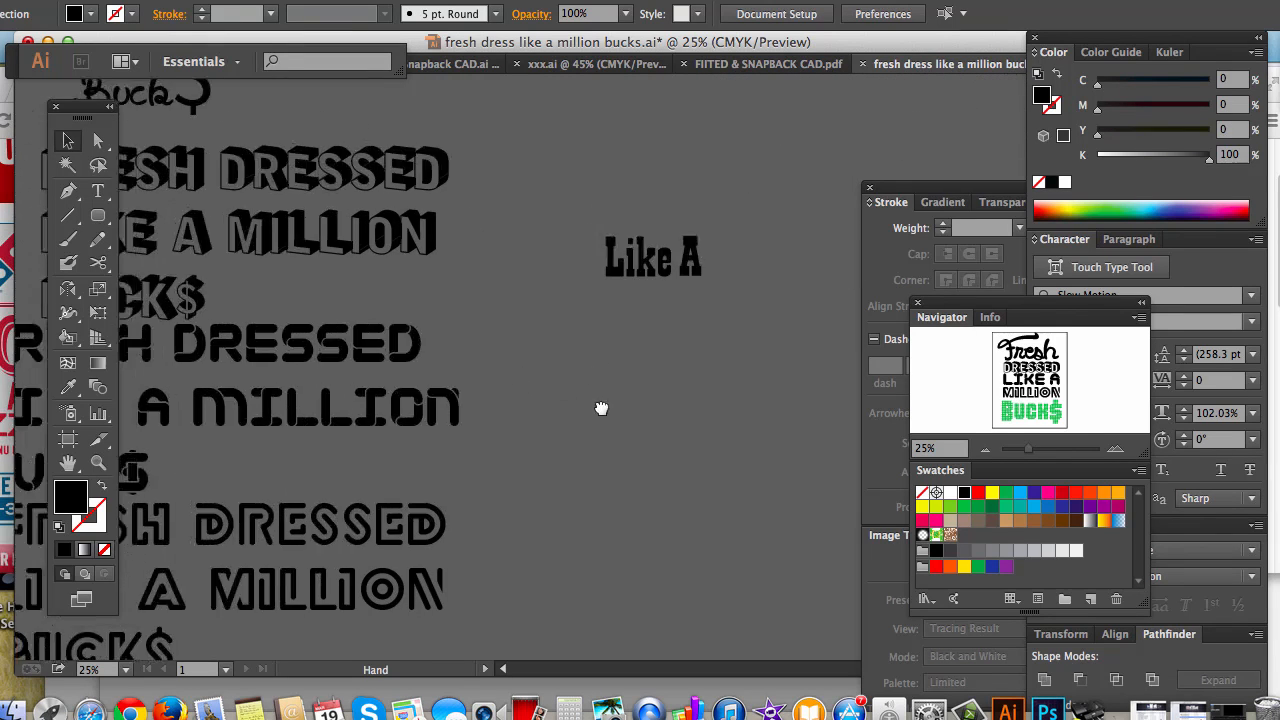
pyautogui.moveTo(511, 340); pyautogui.dragTo(666, 423)
pyautogui.moveTo(590, 402); pyautogui.dragTo(611, 449)
pyautogui.moveTo(615, 280); pyautogui.dragTo(600, 429)
pyautogui.moveTo(634, 307); pyautogui.dragTo(631, 423)
pyautogui.hscroll(-5, 576, 201)
pyautogui.scroll(-3, 576, 201)
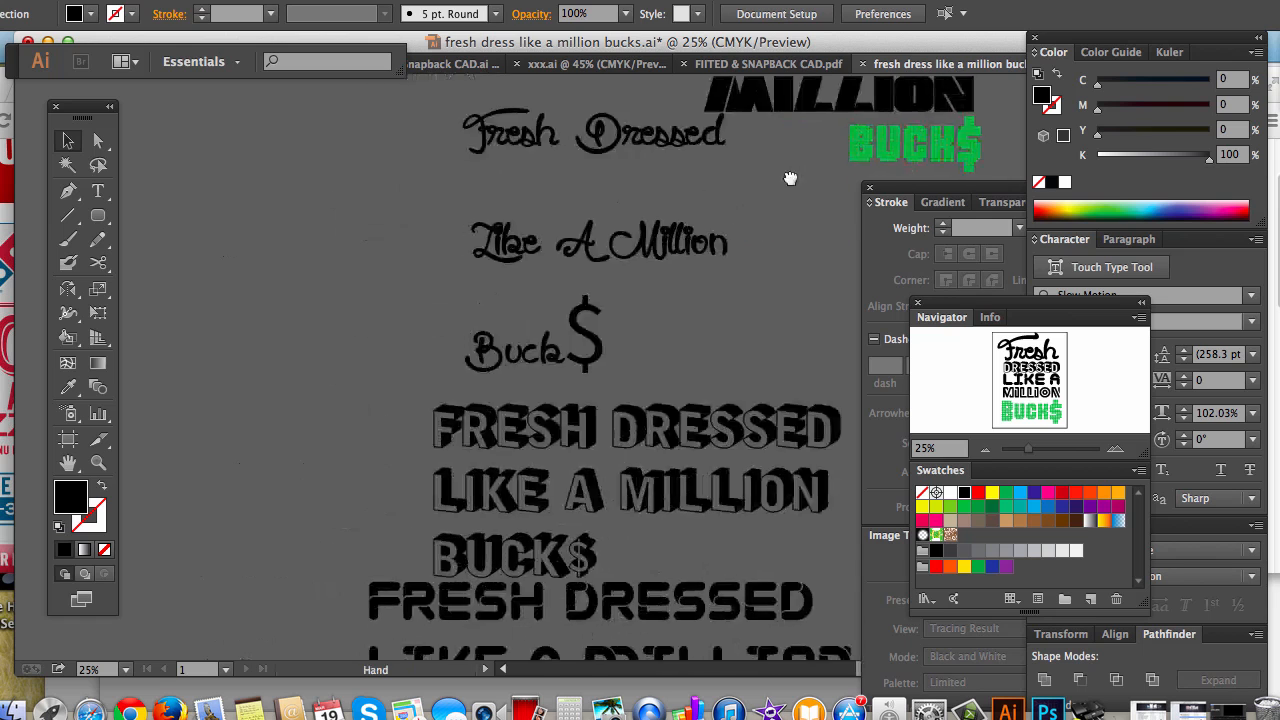
# Step: Shift the Slow Motion script text block slightly left and move the Navigator panel off the Character panel's font settings
pyautogui.click(618, 152)
pyautogui.moveTo(604, 155); pyautogui.dragTo(540, 160)
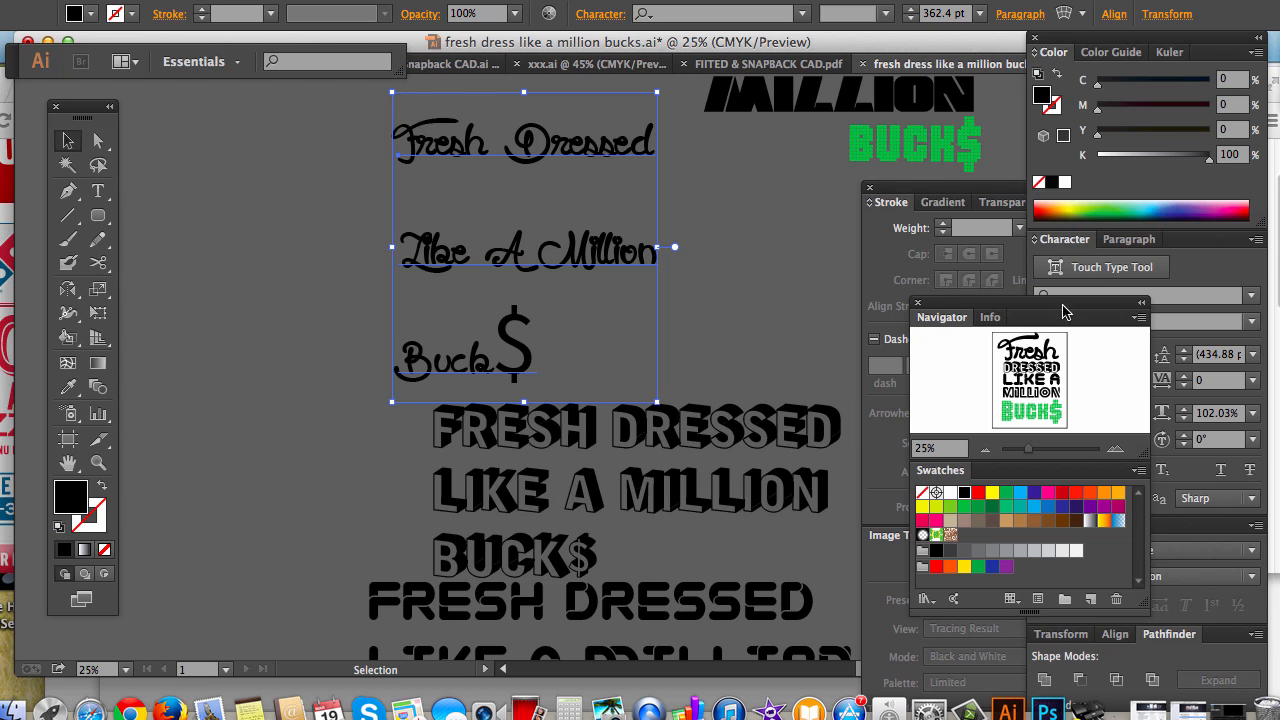
pyautogui.moveTo(1065, 312); pyautogui.dragTo(1027, 396)
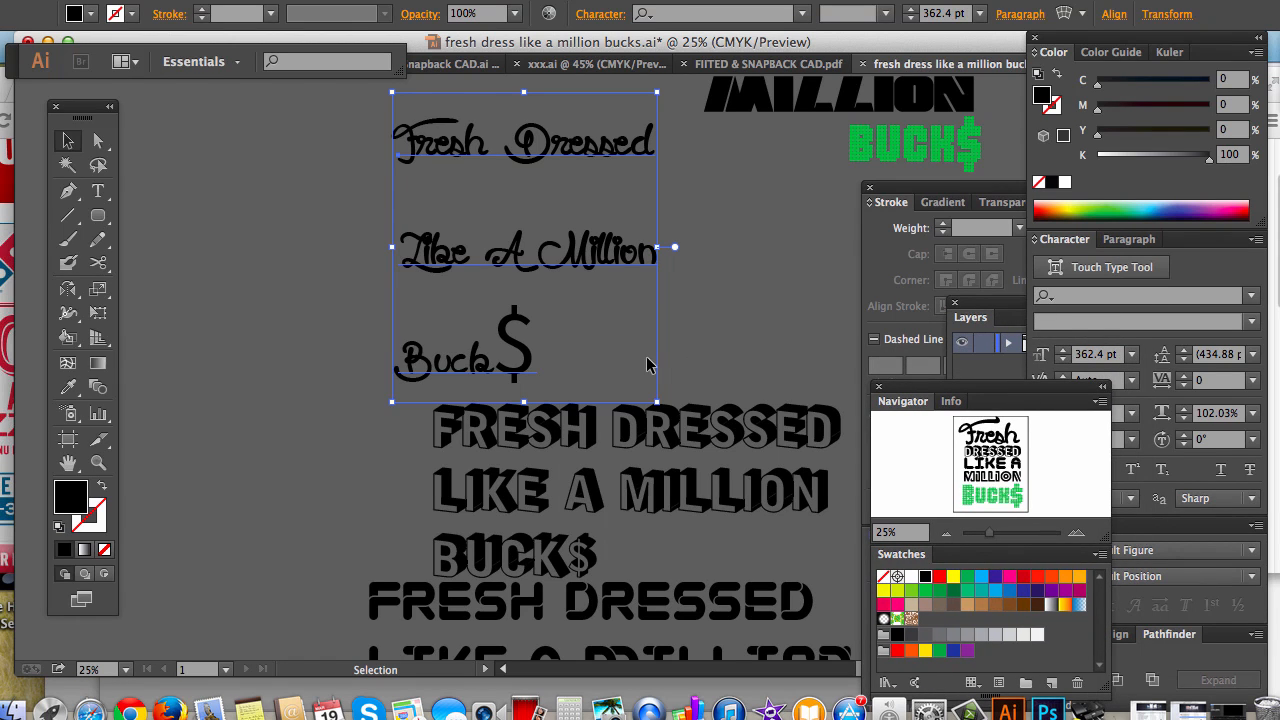
pyautogui.click(673, 185)
pyautogui.click(617, 256)
pyautogui.click(726, 245)
pyautogui.click(585, 275)
pyautogui.click(704, 280)
# Step: Delete the dollar sign from the "Buck$" line of the Slow Motion script text
pyautogui.click(98, 191)
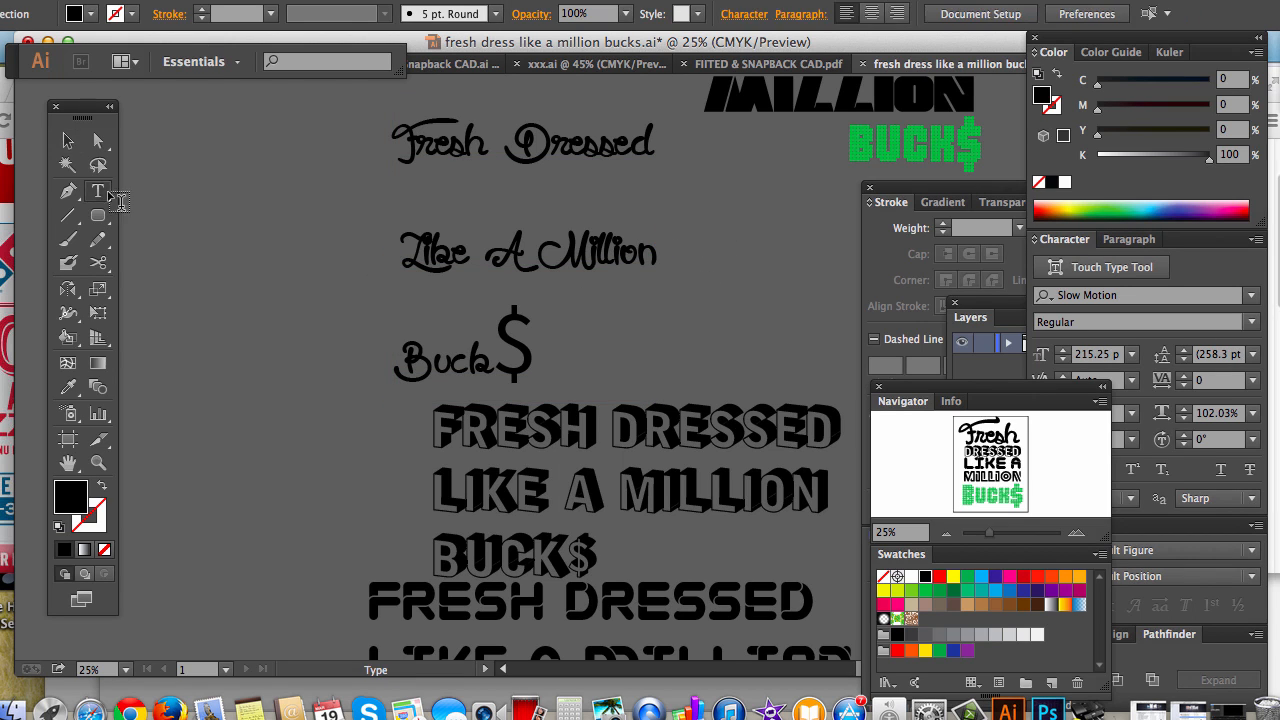
pyautogui.moveTo(493, 336); pyautogui.dragTo(520, 338)
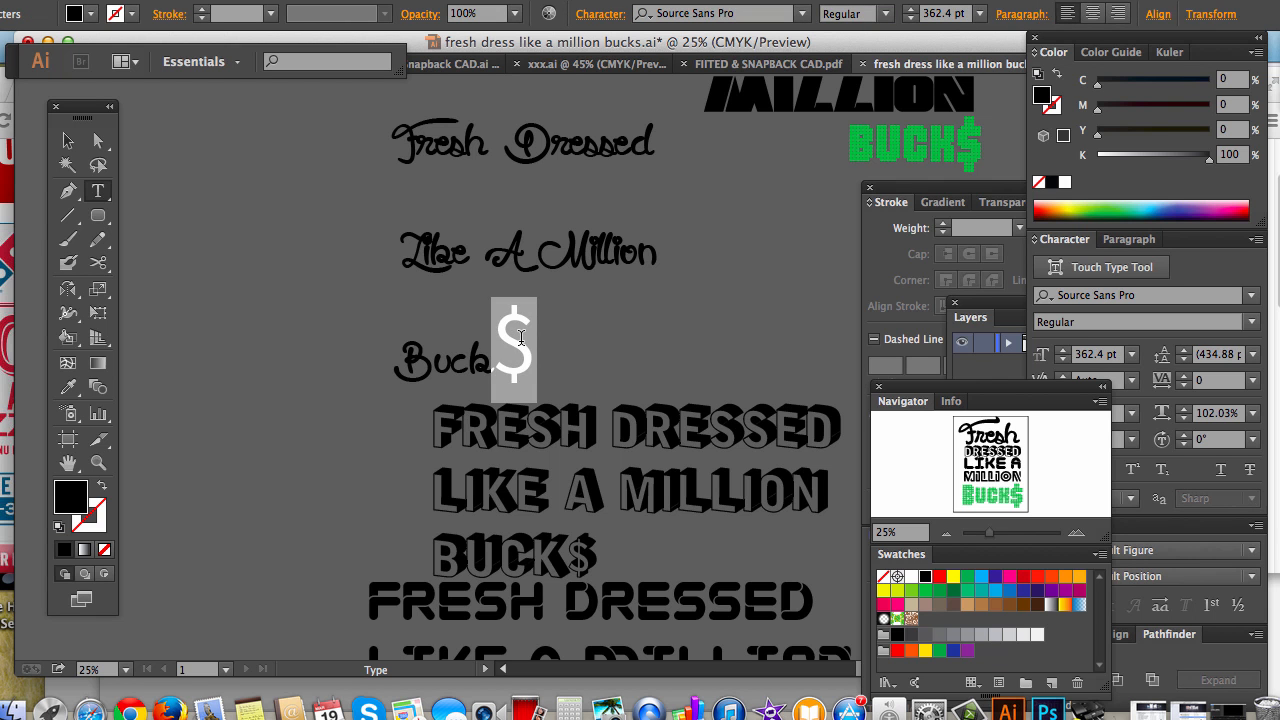
pyautogui.press('BackSpace')
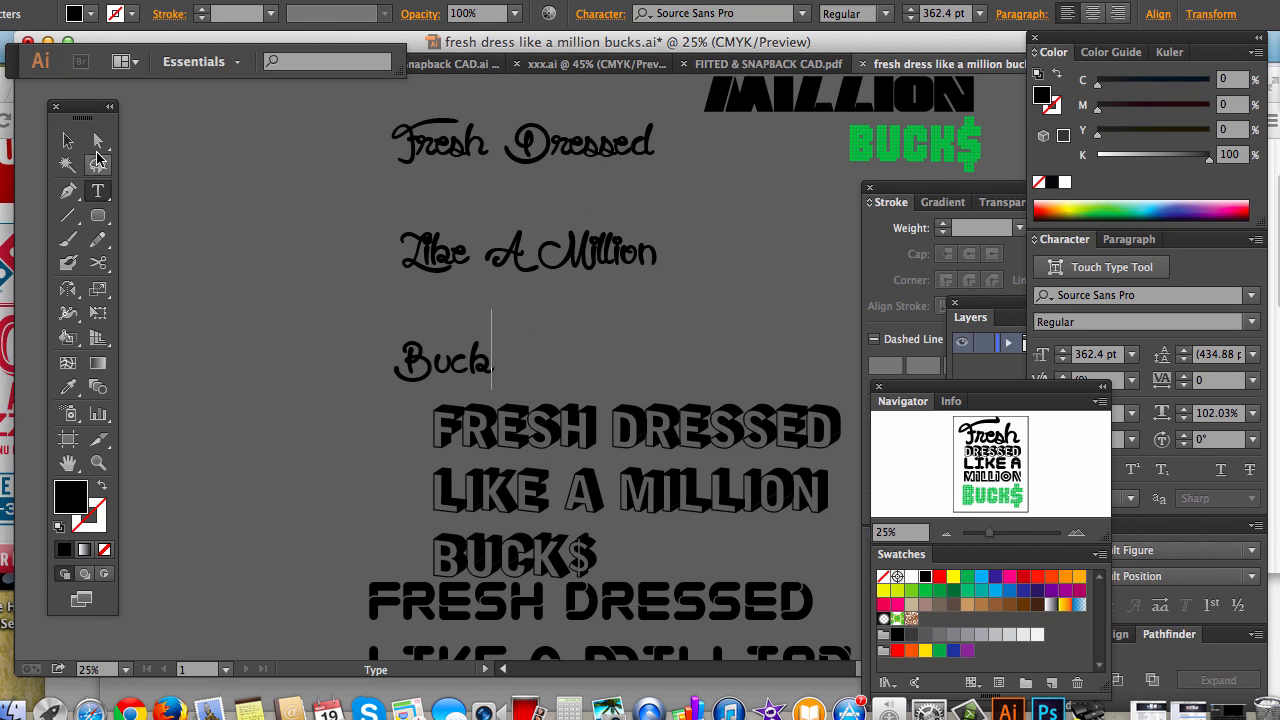
pyautogui.click(67, 140)
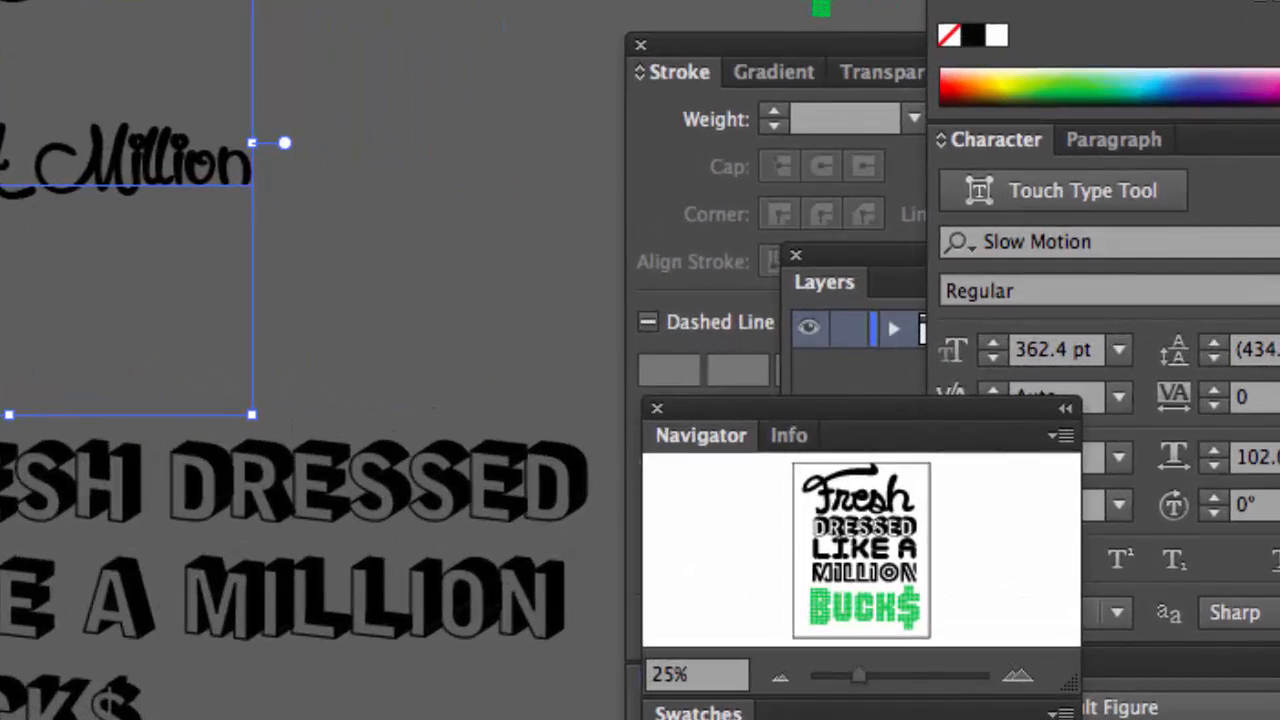
pyautogui.click(469, 245)
# Step: Shift the PonyMaker block-shadow text slightly to the right and keep it selected to check its font
pyautogui.moveTo(400, 298); pyautogui.dragTo(340, 157)
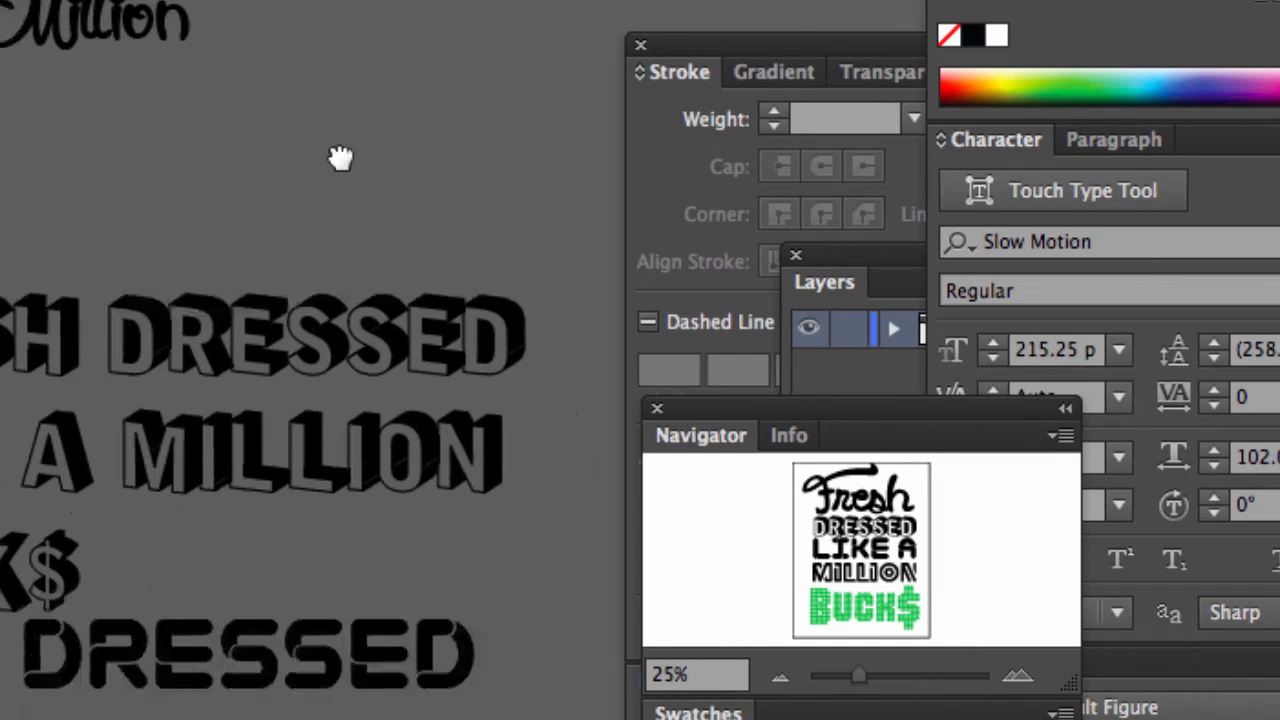
pyautogui.click(161, 349)
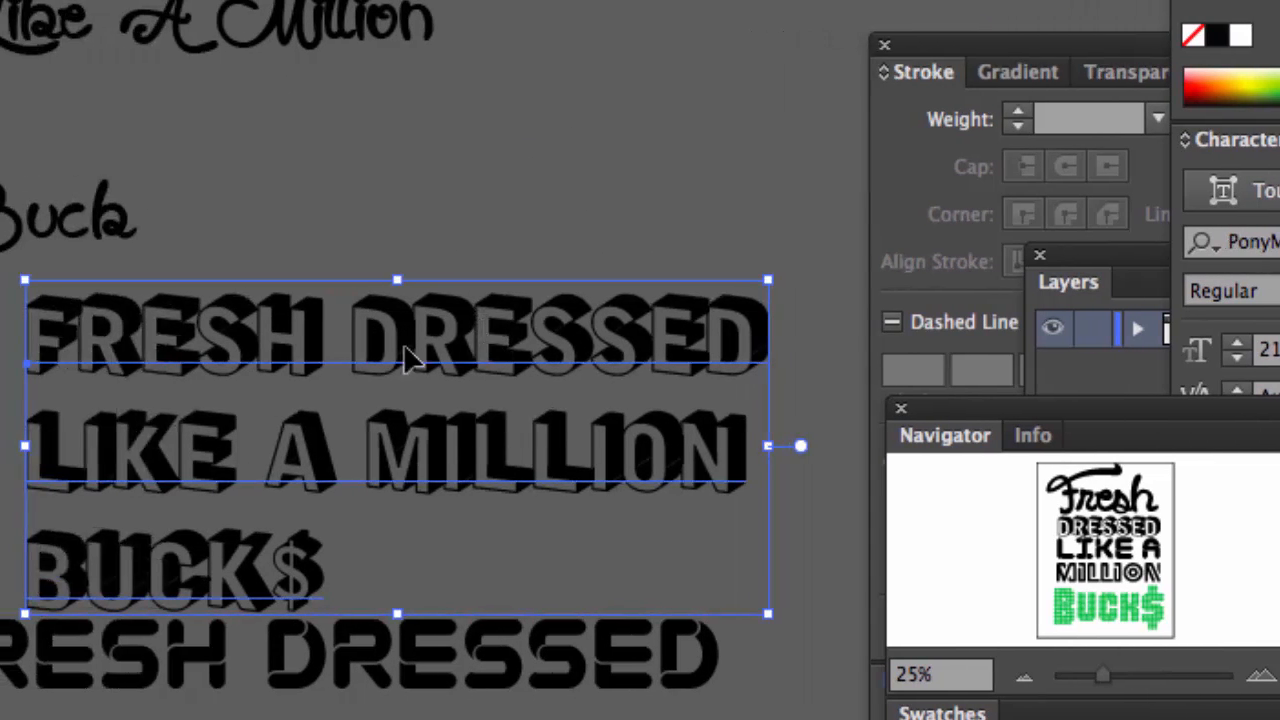
pyautogui.moveTo(410, 360); pyautogui.dragTo(455, 343)
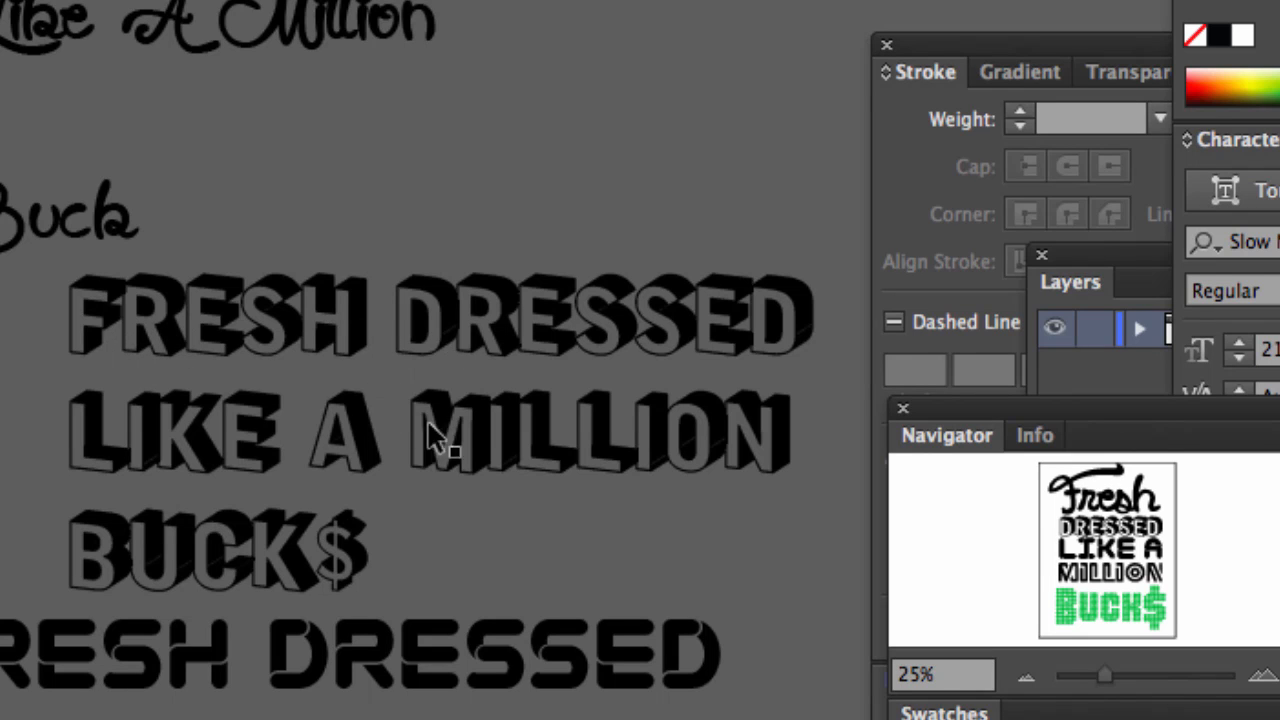
pyautogui.click(488, 420)
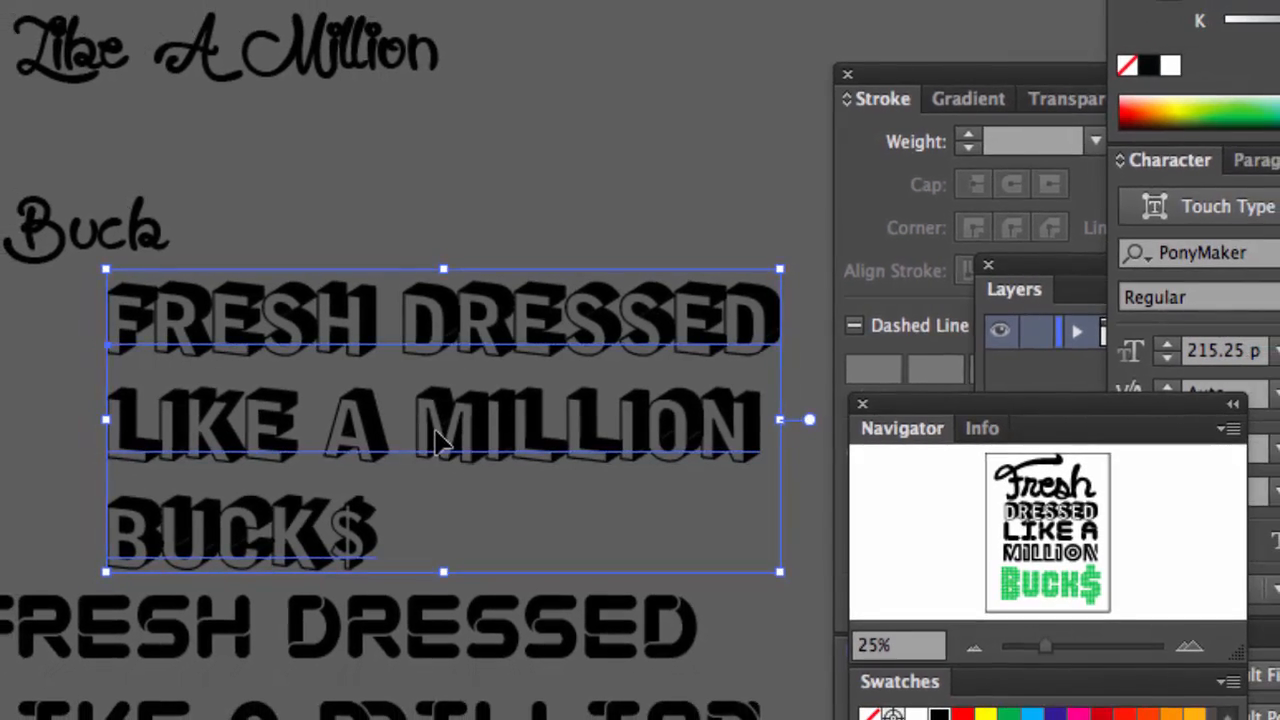
pyautogui.press('space')
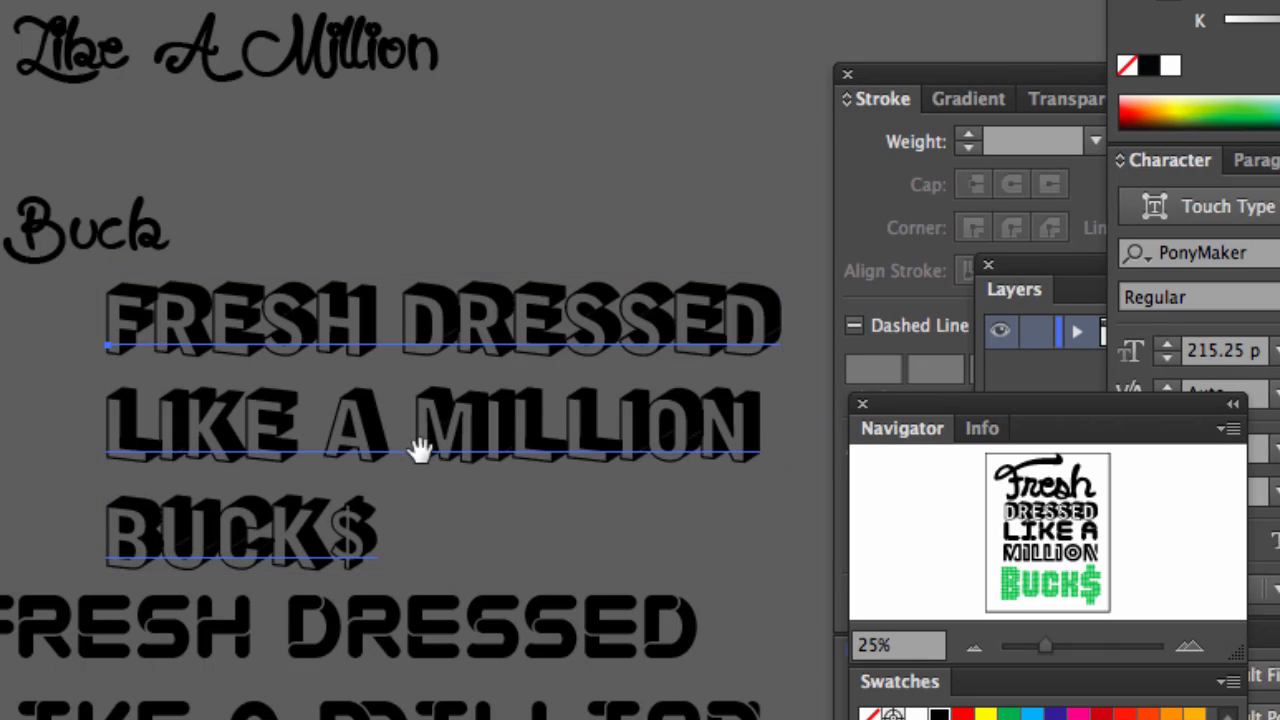
# Step: Move the Mametosca 026 text block left, away from the PonyMaker lettering
pyautogui.moveTo(343, 499); pyautogui.dragTo(492, 160)
pyautogui.click(449, 340)
pyautogui.moveTo(528, 298); pyautogui.dragTo(280, 340)
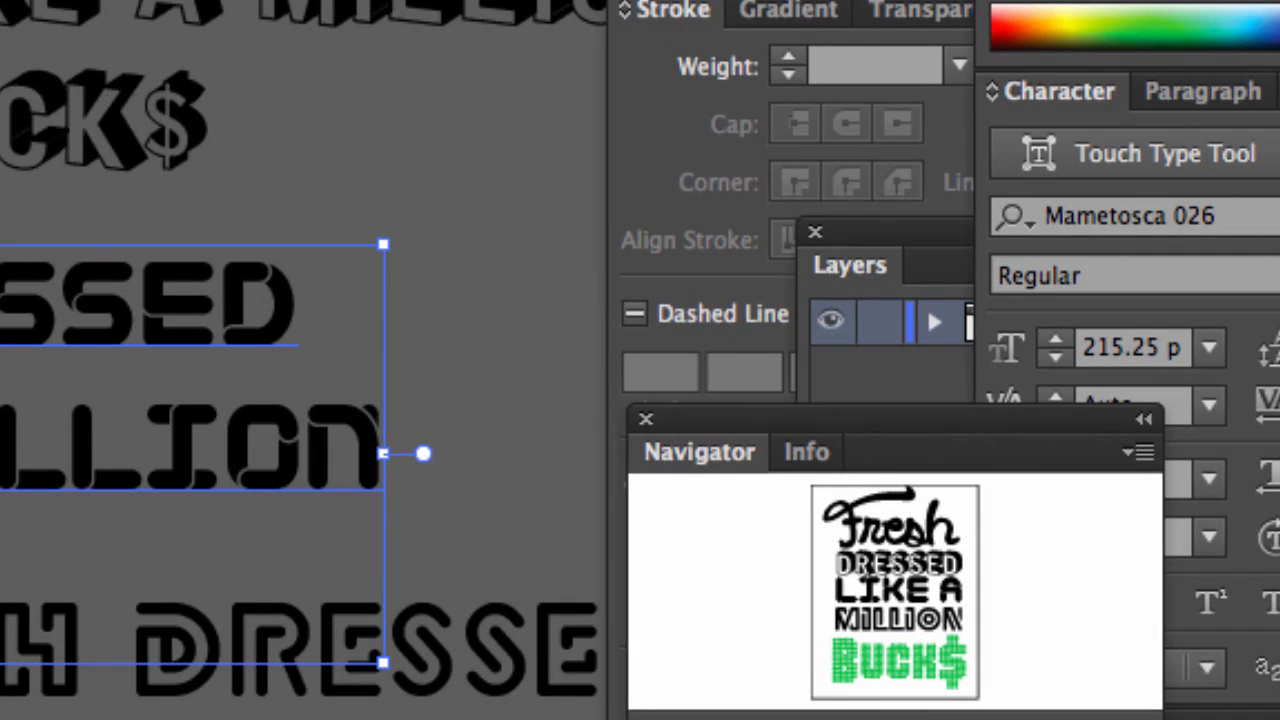
# Step: Shift the inline "Fresh Dressed Like A Million Buck$" text in the Rubber font slightly right
pyautogui.scroll(-3, 250, 400)
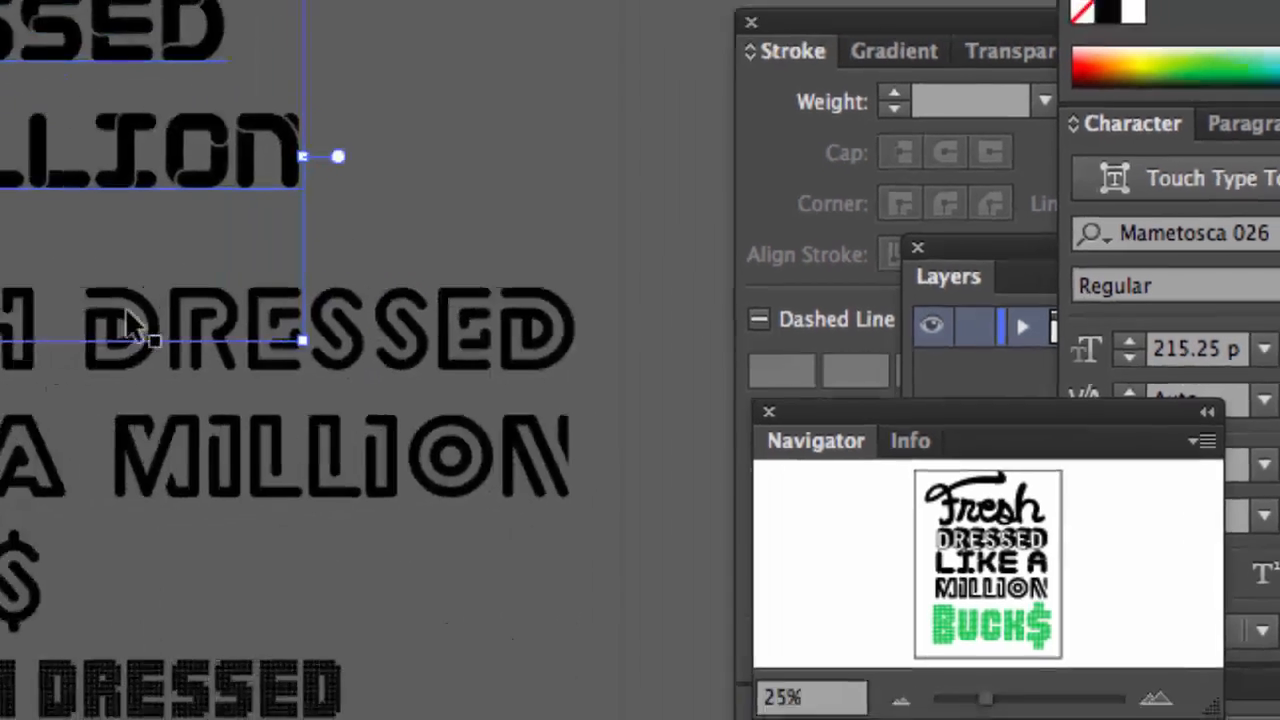
pyautogui.click(126, 313)
pyautogui.moveTo(164, 419); pyautogui.dragTo(176, 425)
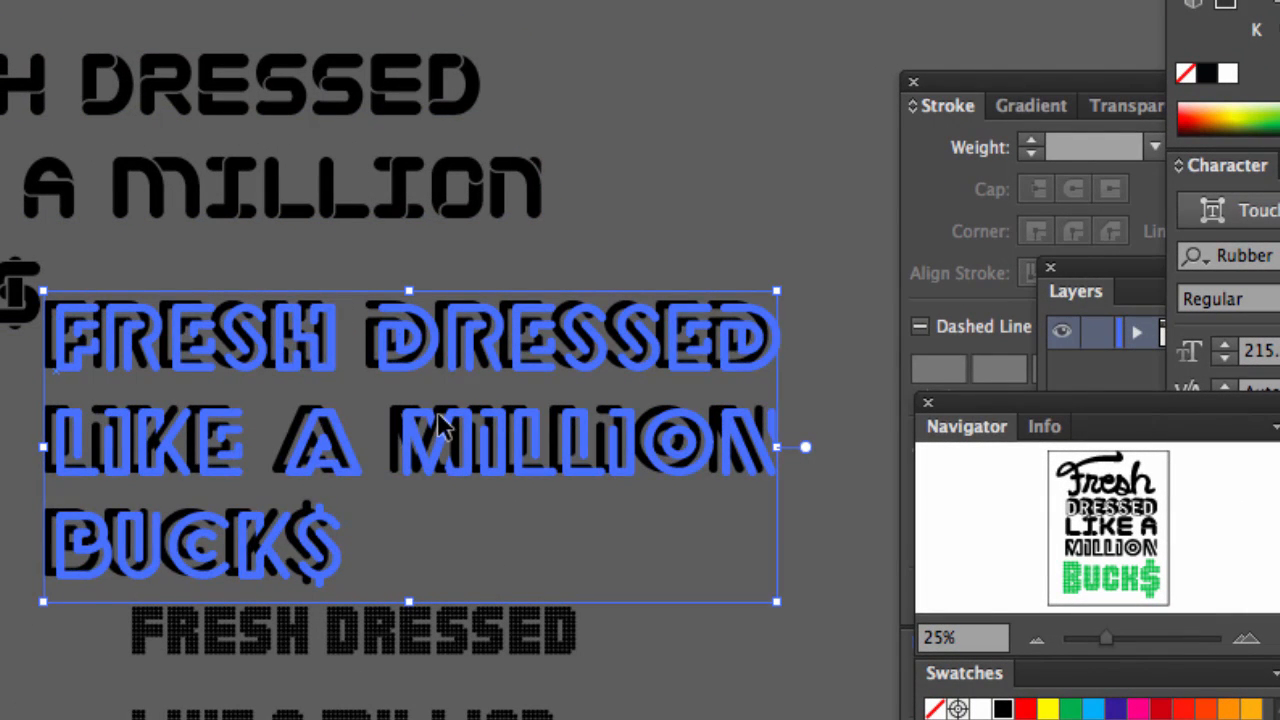
pyautogui.moveTo(440, 425); pyautogui.dragTo(437, 429)
# Step: Delete the dollar sign from the "Buck$" line of the dotted Balls on the rampage text
pyautogui.scroll(-5, 423, 434)
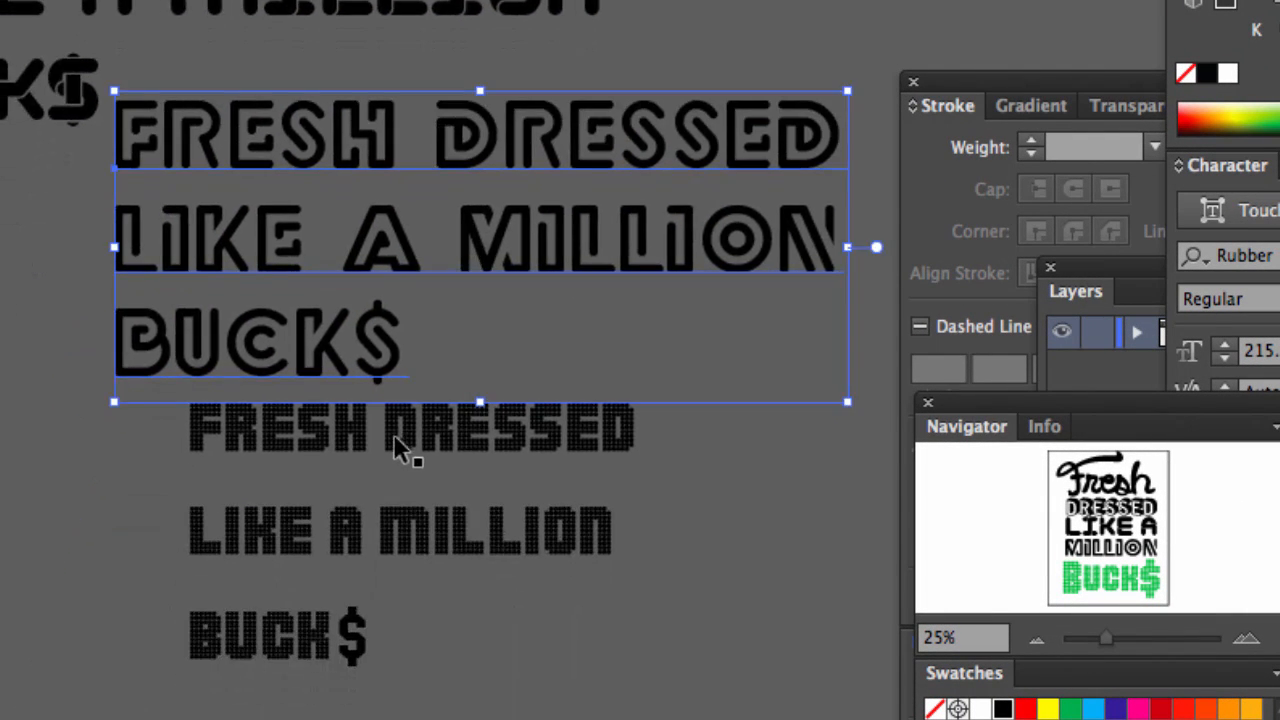
pyautogui.click(398, 452)
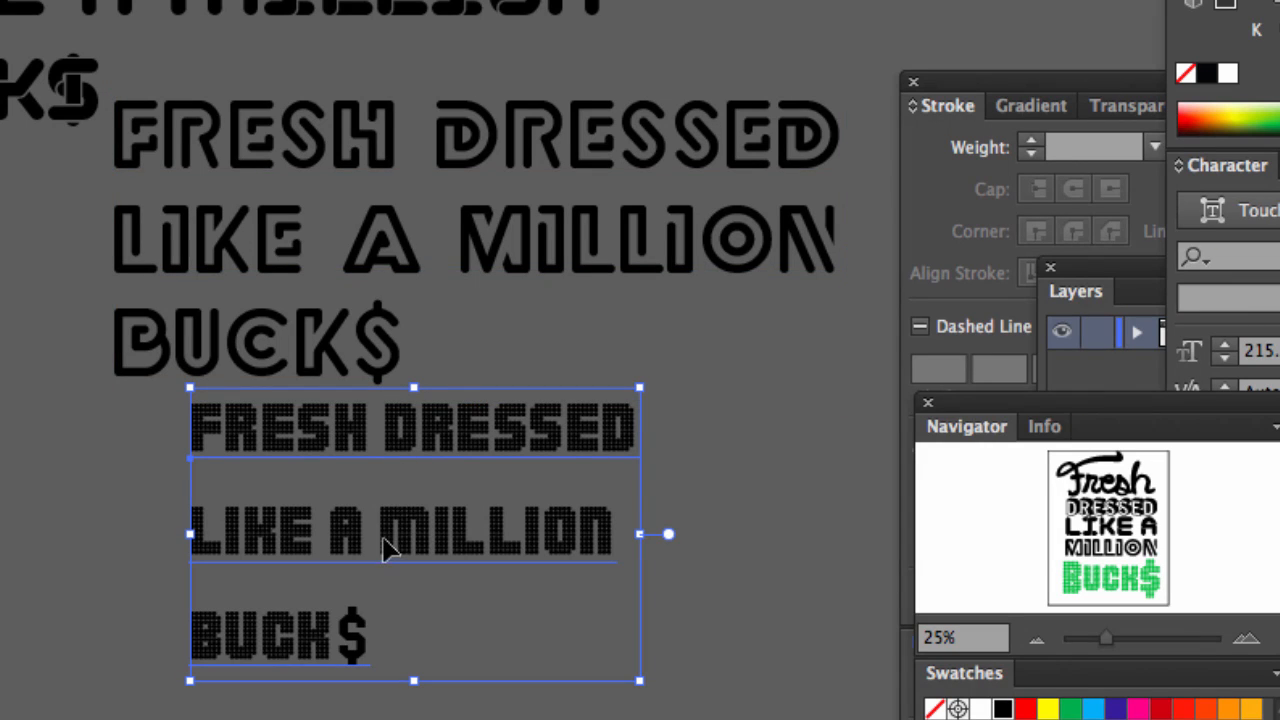
pyautogui.press('t')
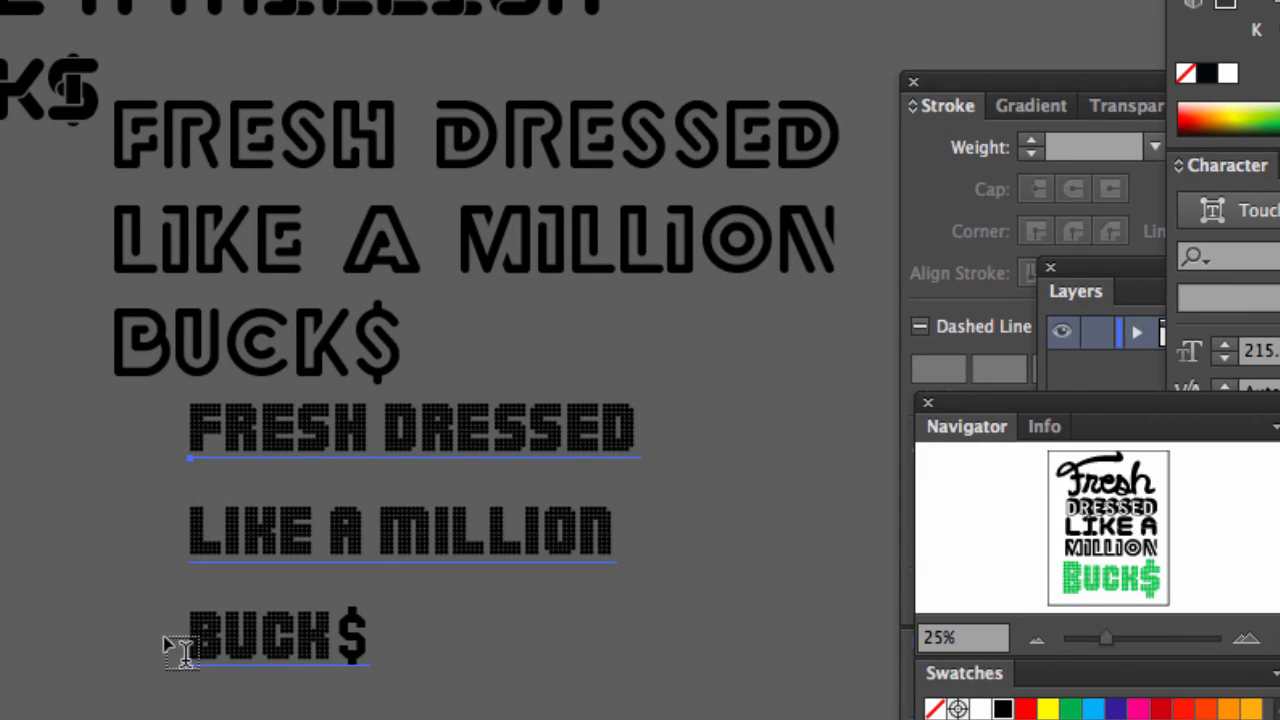
pyautogui.doubleClick(353, 622)
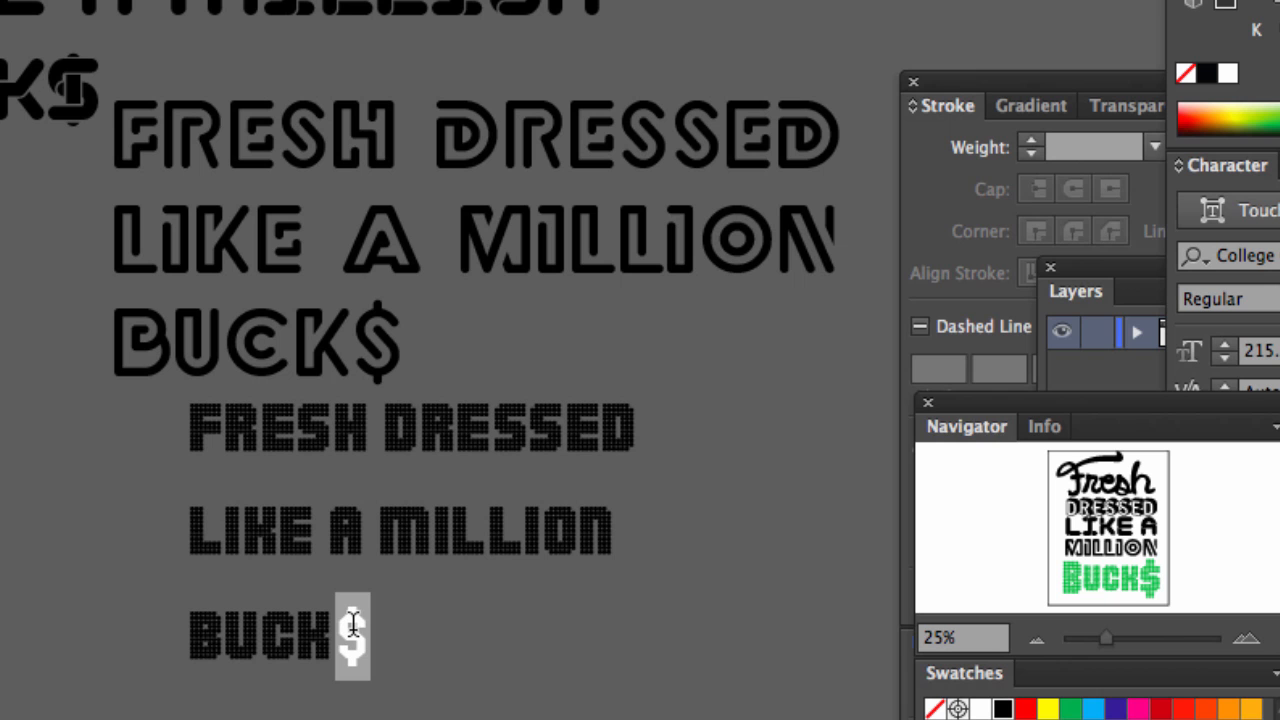
pyautogui.press('BackSpace')
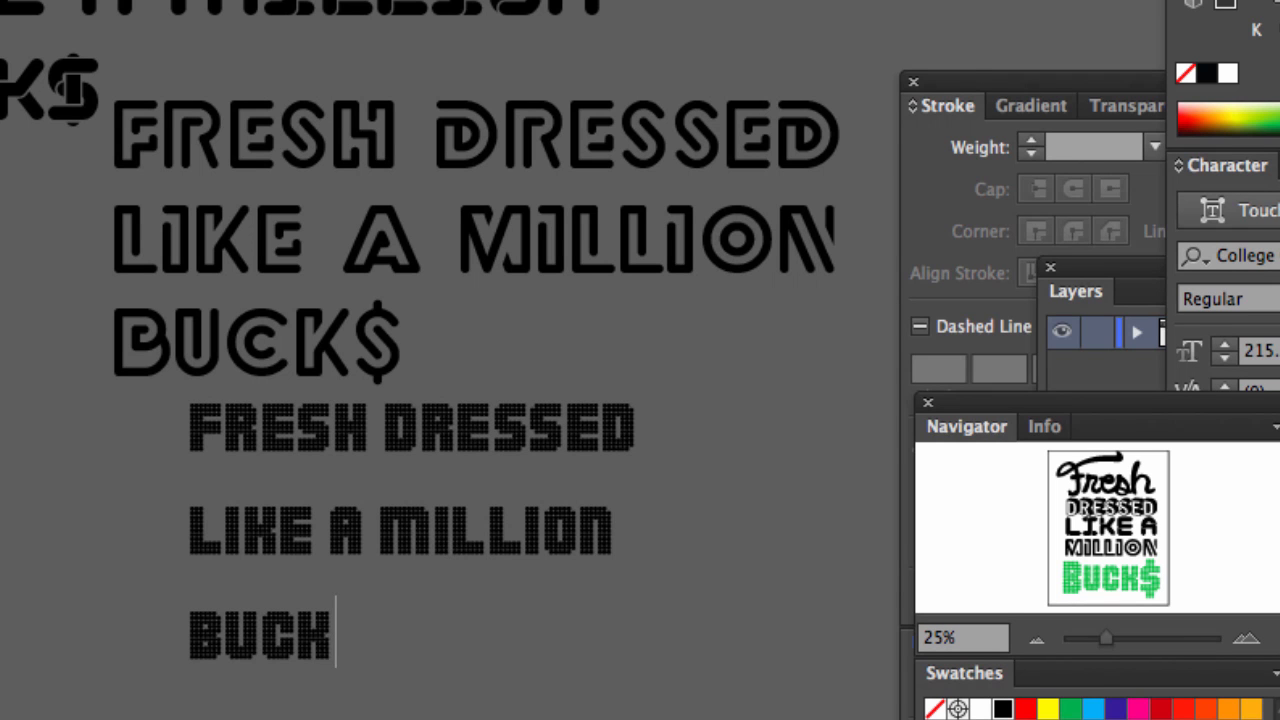
pyautogui.press('Escape')
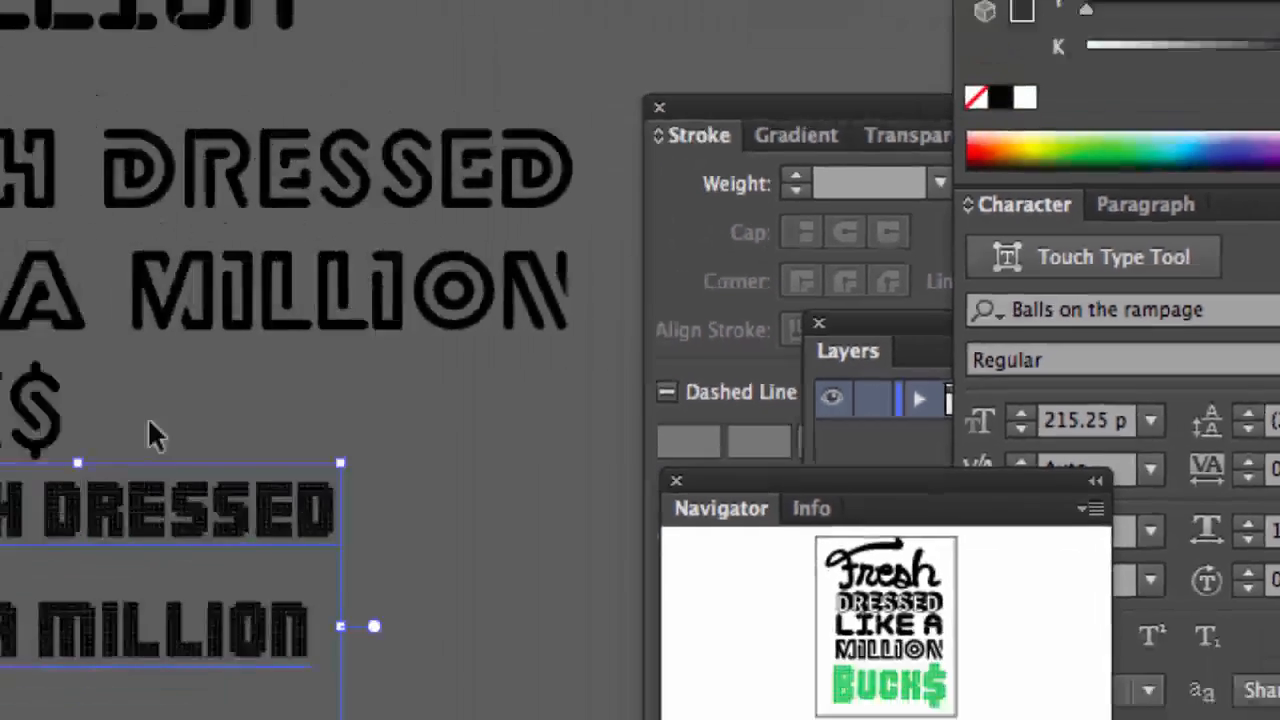
# Step: Move the Slow Motion script text down and left so it sits beside the PonyMaker text block
pyautogui.scroll(5, 397, 500)
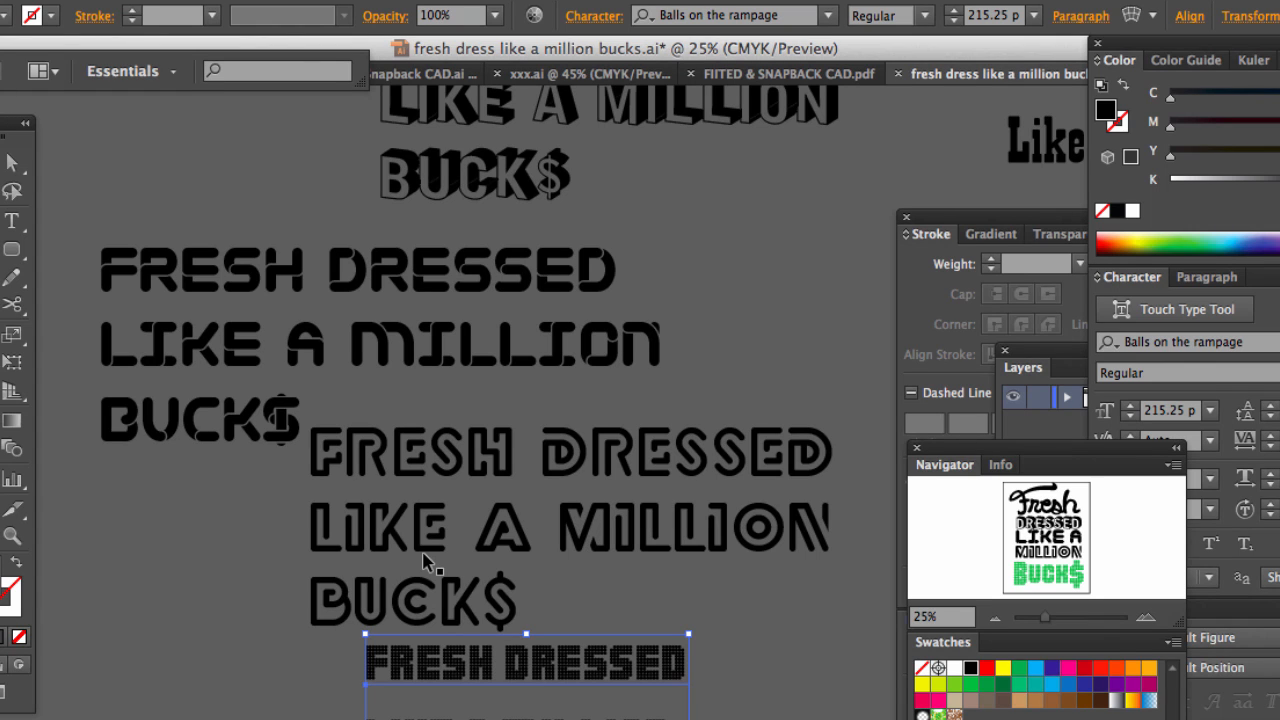
pyautogui.hotkey('ctrl', '-')
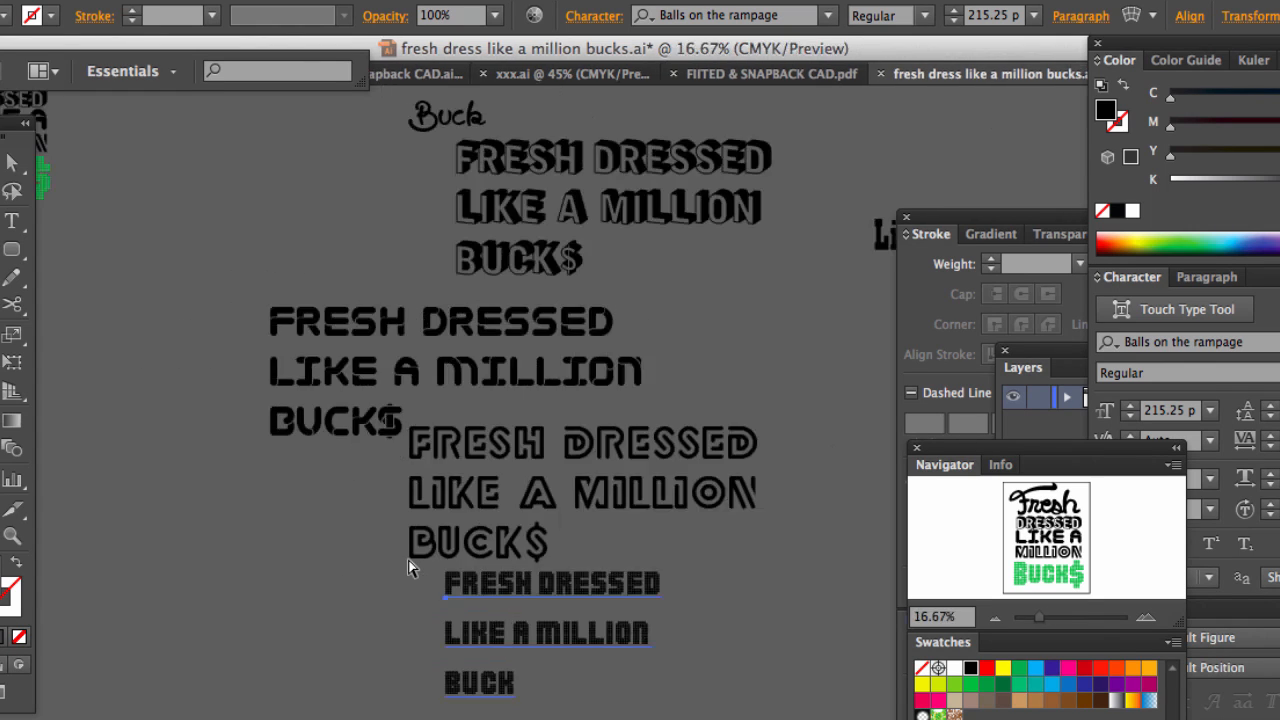
pyautogui.moveTo(609, 380); pyautogui.dragTo(498, 559)
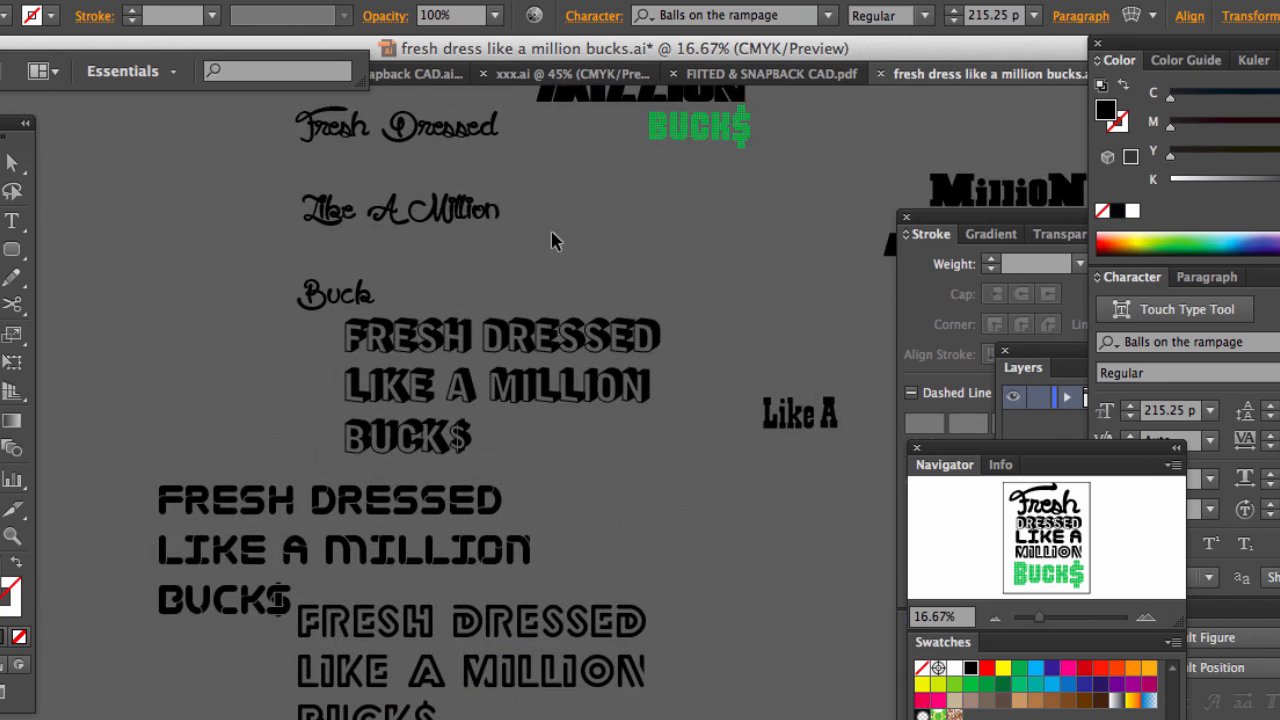
pyautogui.moveTo(480, 212); pyautogui.dragTo(344, 372)
pyautogui.moveTo(434, 340); pyautogui.dragTo(506, 195)
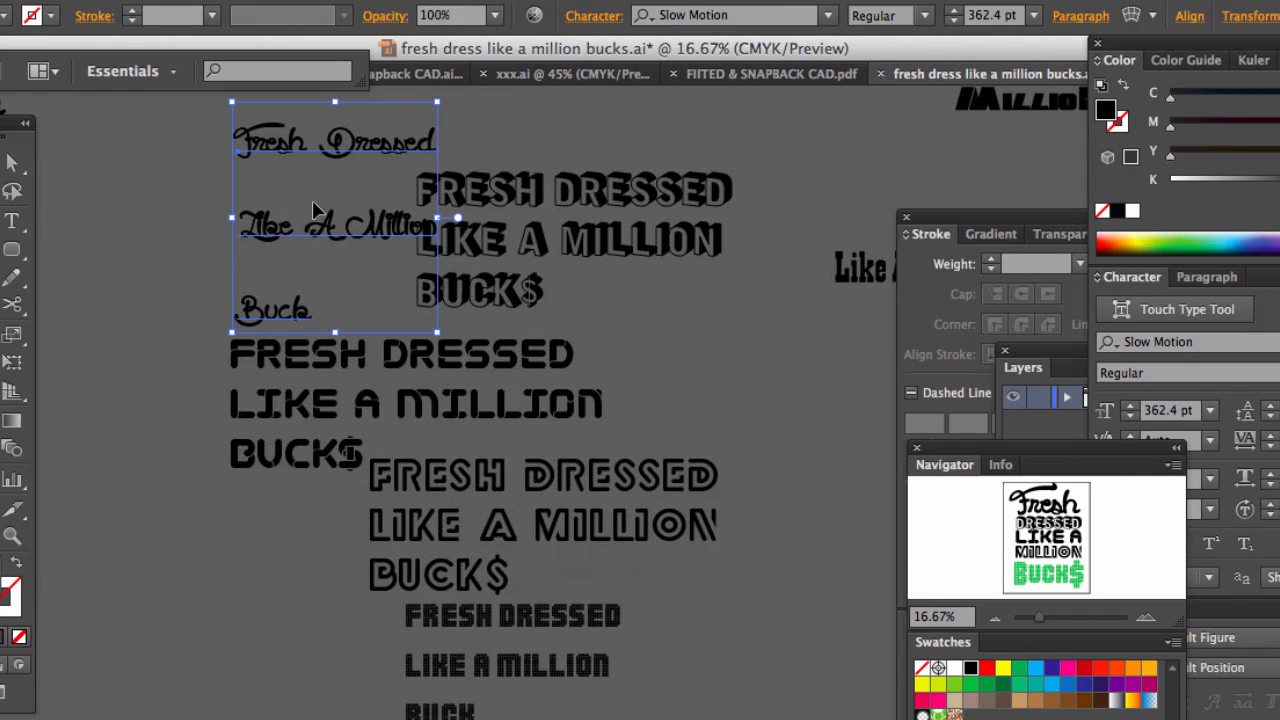
# Step: Convert all five chosen "Fresh Dressed Like A Million Buck$" text blocks to outlines
pyautogui.moveTo(198, 140); pyautogui.dragTo(664, 693)
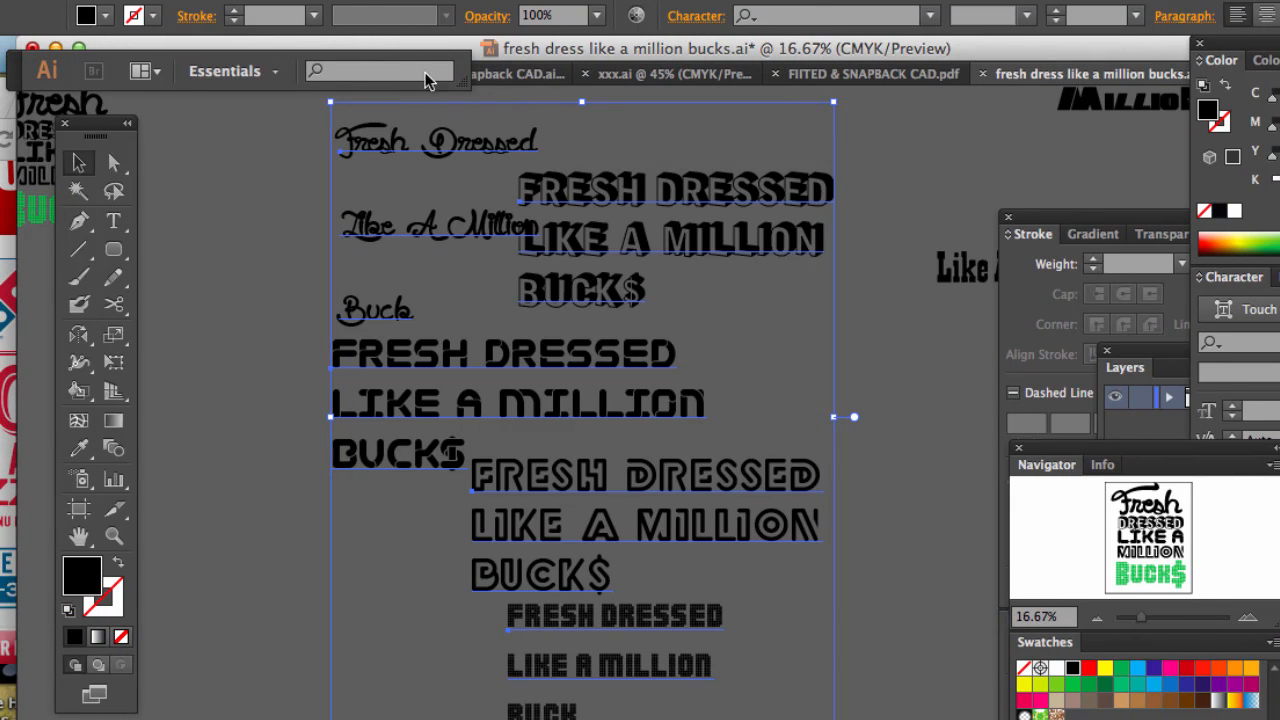
pyautogui.click(265, 2)
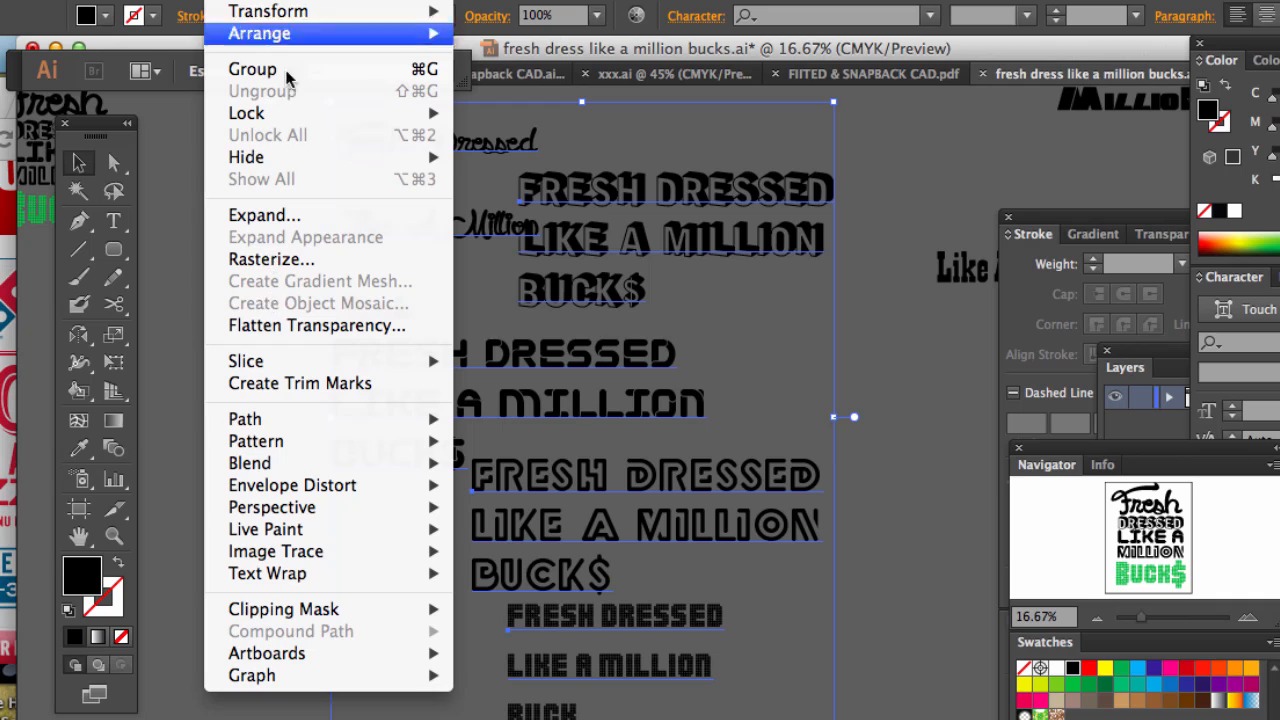
pyautogui.moveTo(304, 1)
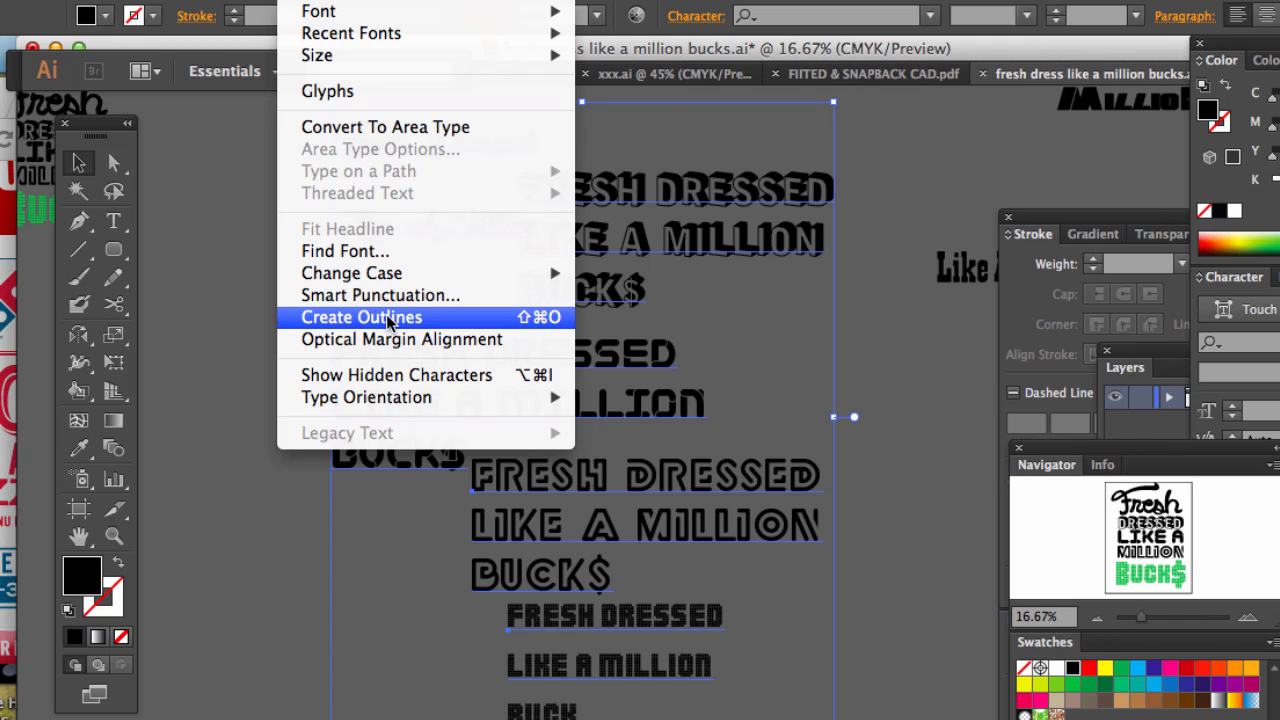
pyautogui.click(545, 319)
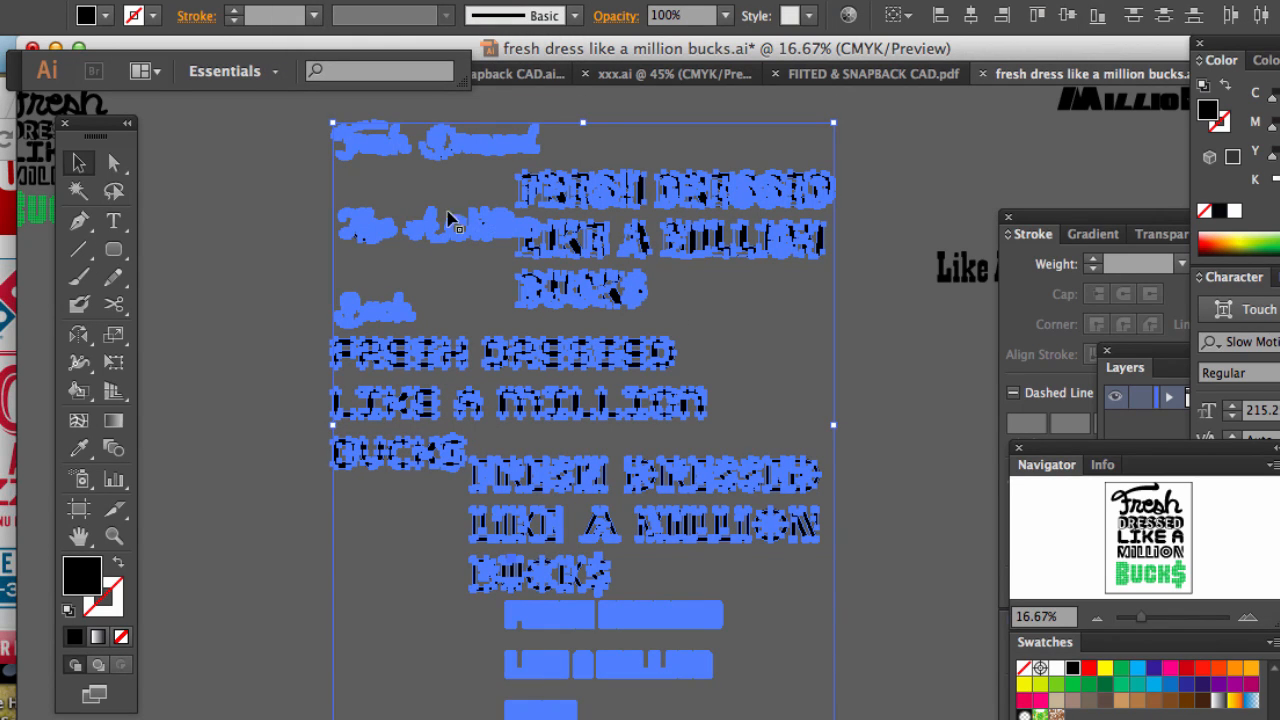
# Step: Move the outlined Slow Motion script block slightly left, clear of the PonyMaker lettering
pyautogui.click(277, 244)
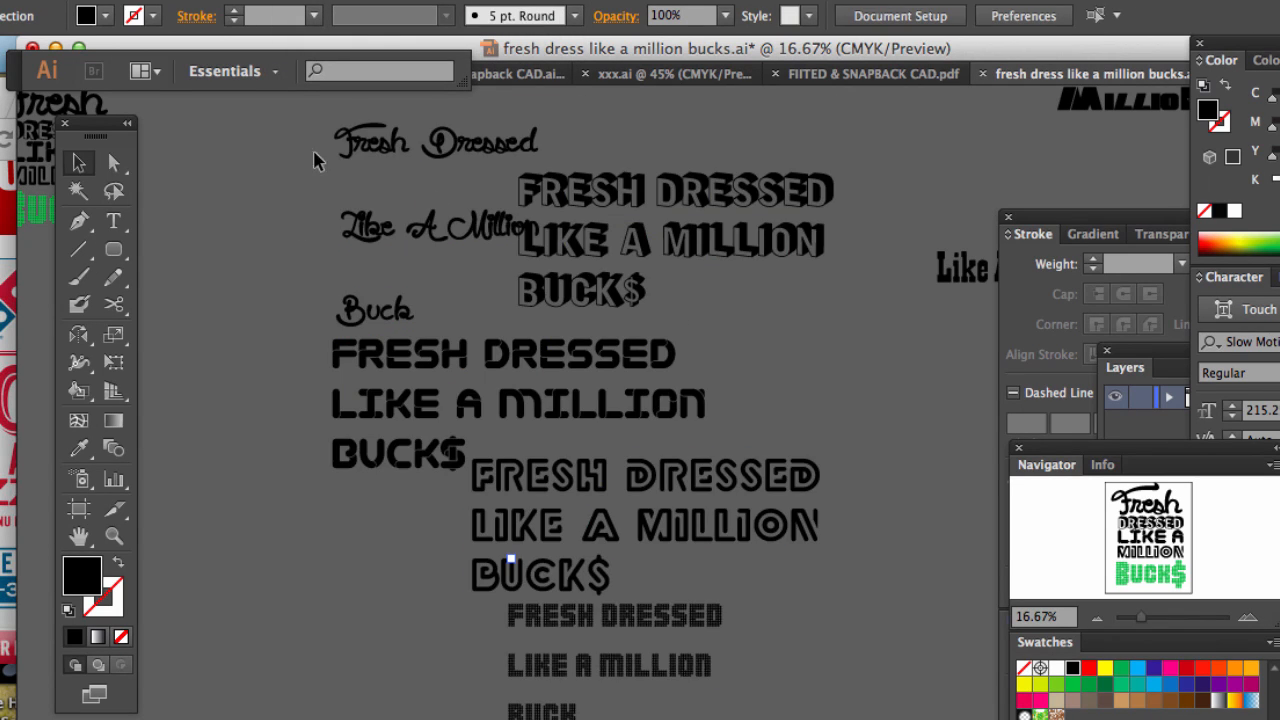
pyautogui.click(366, 142)
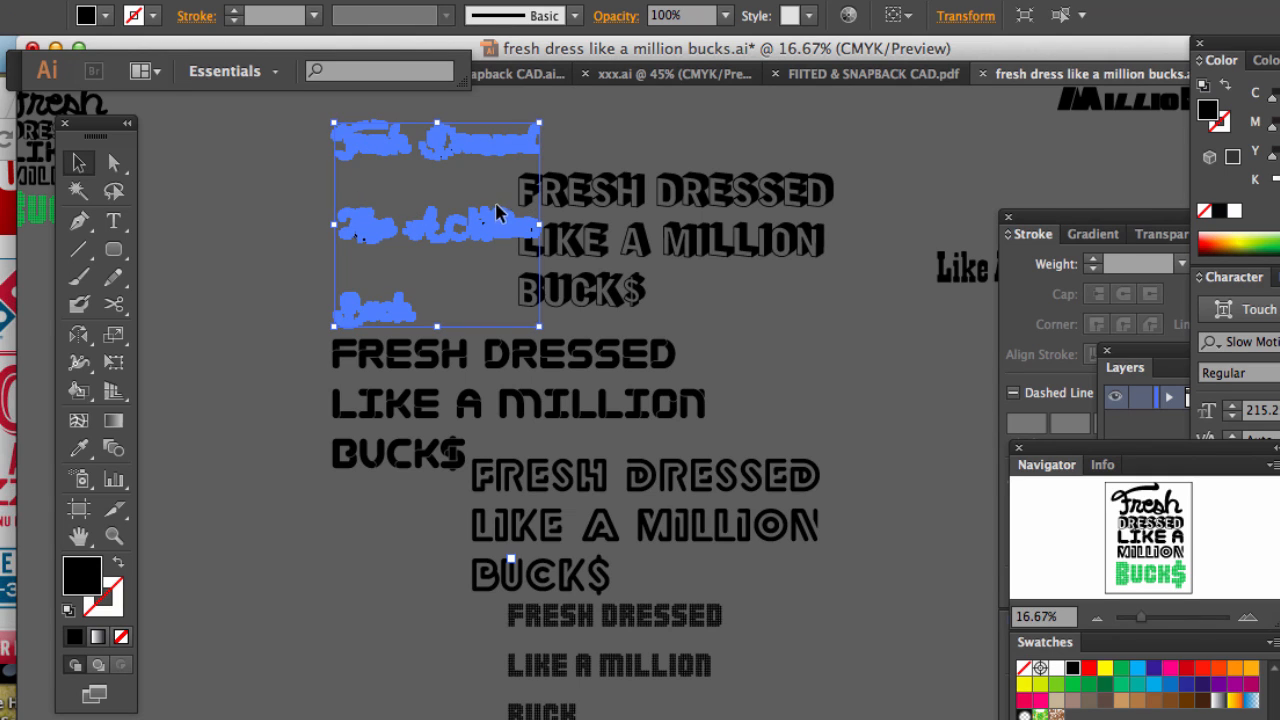
pyautogui.moveTo(512, 221); pyautogui.dragTo(476, 218)
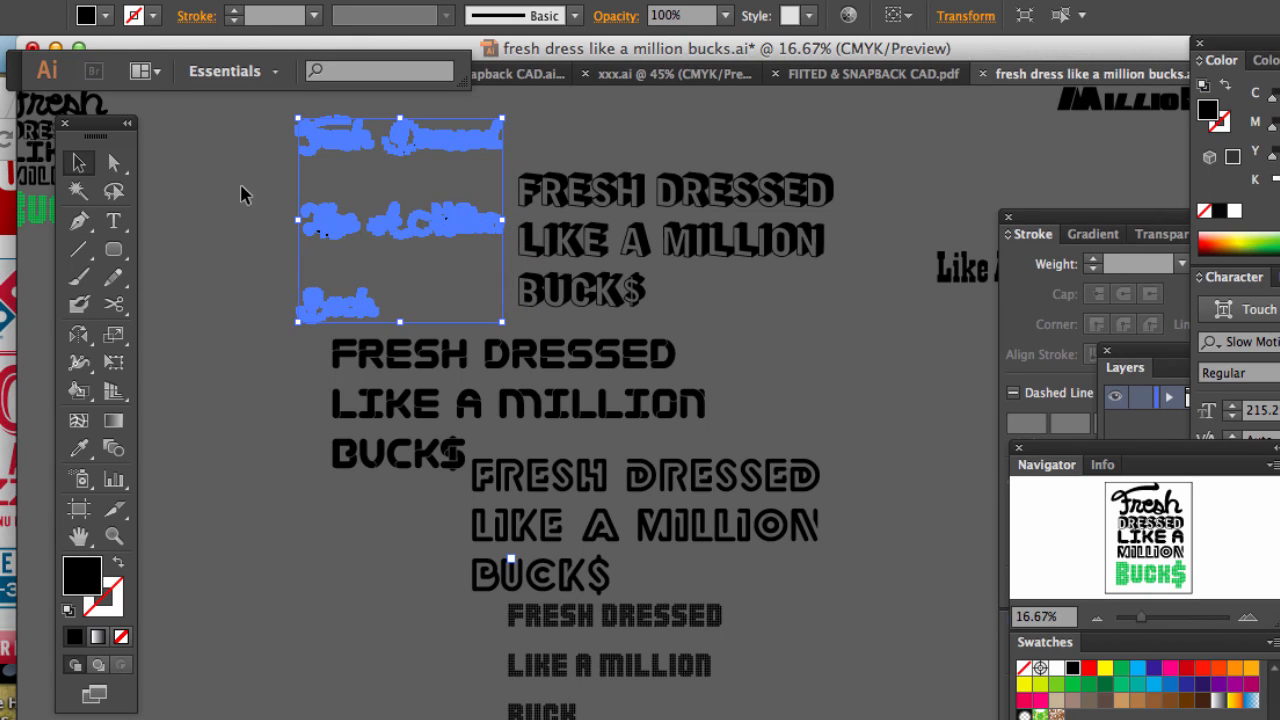
# Step: Try to ungroup all the outlined text blocks at once and check whether their letters select individually
pyautogui.moveTo(258, 152); pyautogui.dragTo(782, 660)
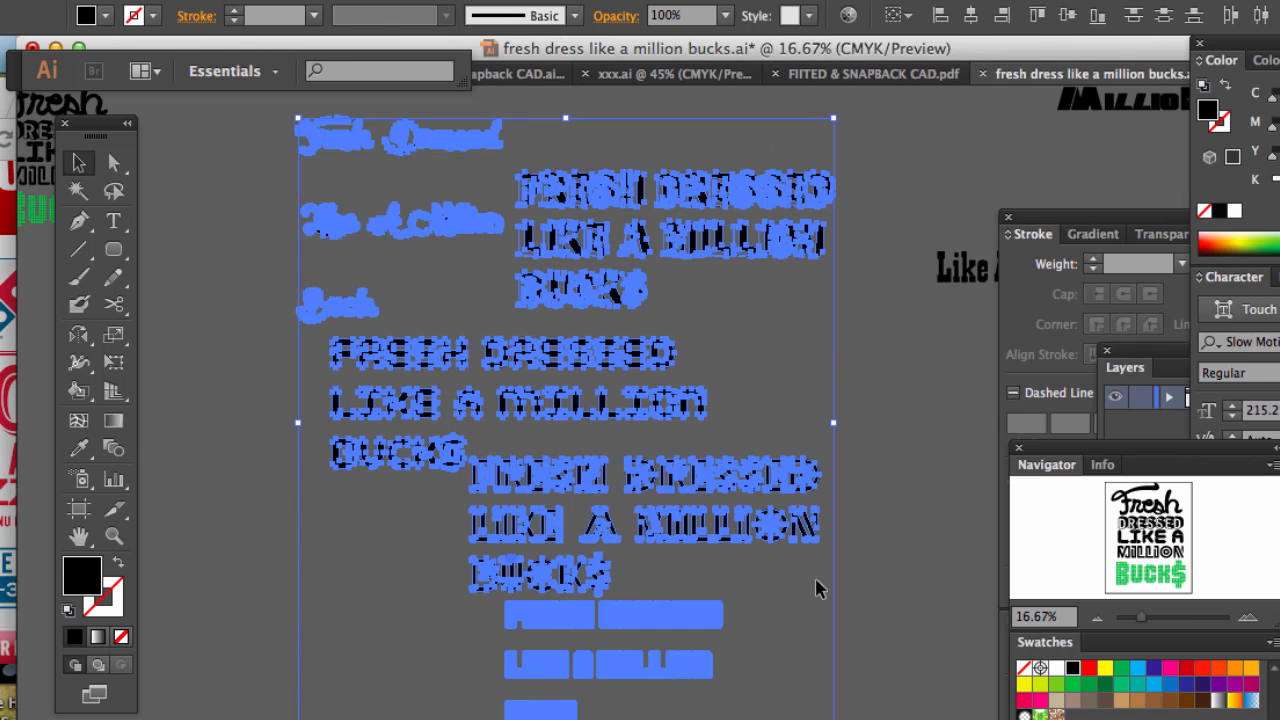
pyautogui.click(240, 3)
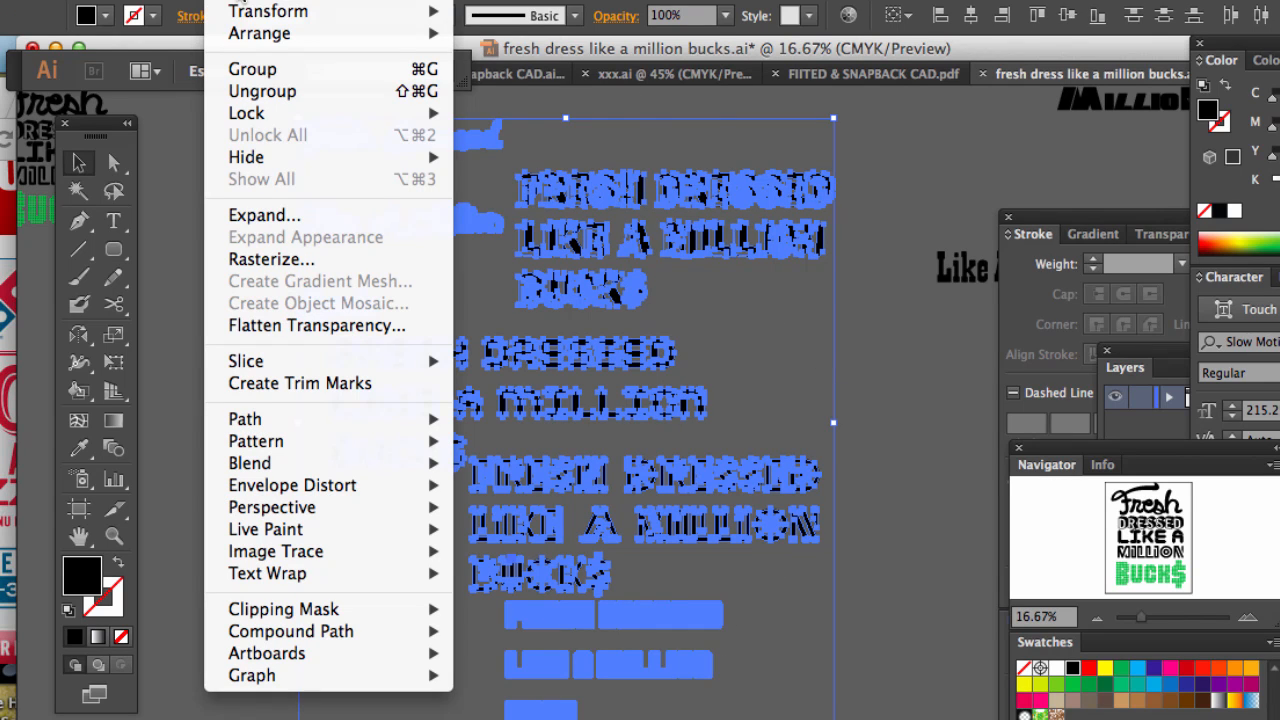
pyautogui.moveTo(249, 38)
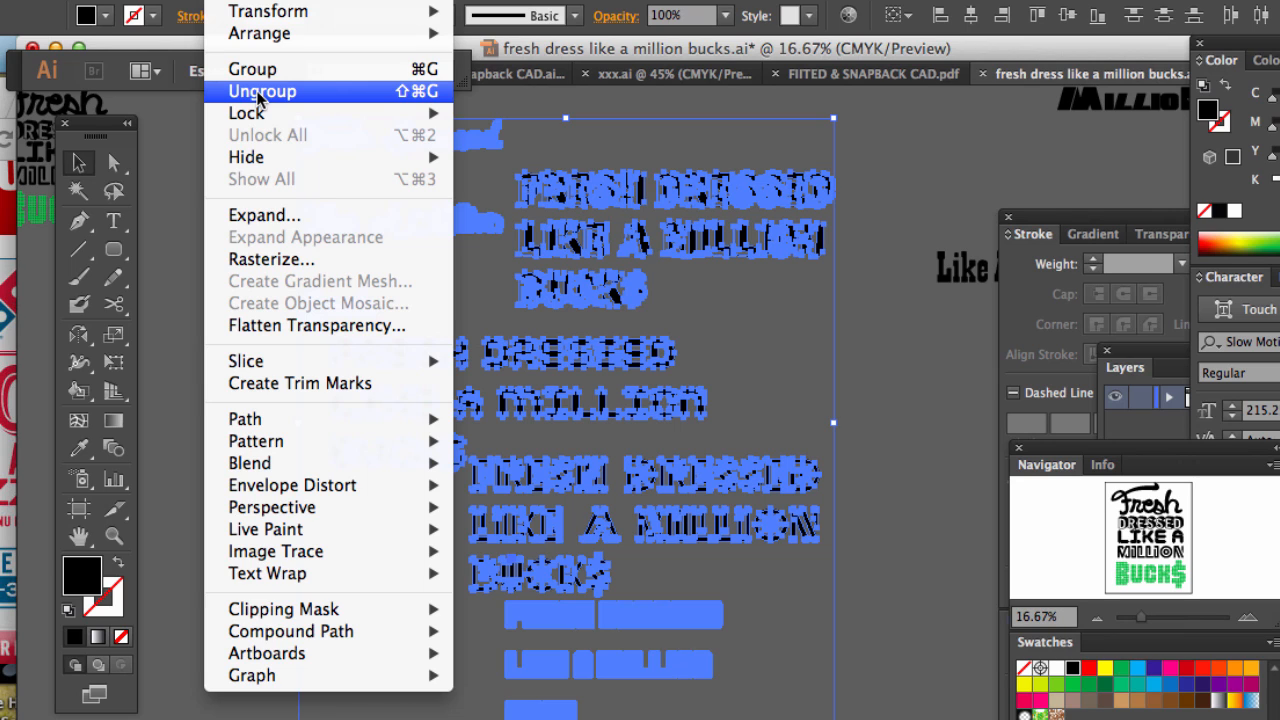
pyautogui.click(427, 93)
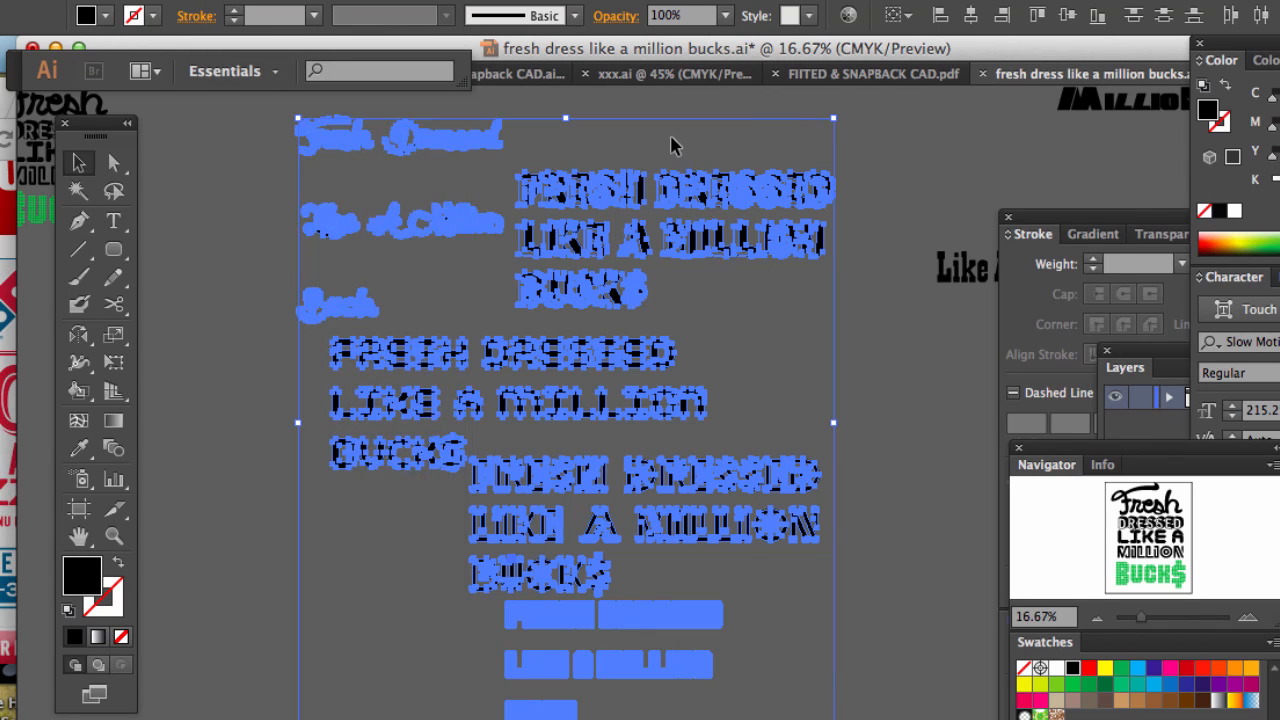
pyautogui.click(604, 200)
pyautogui.click(567, 360)
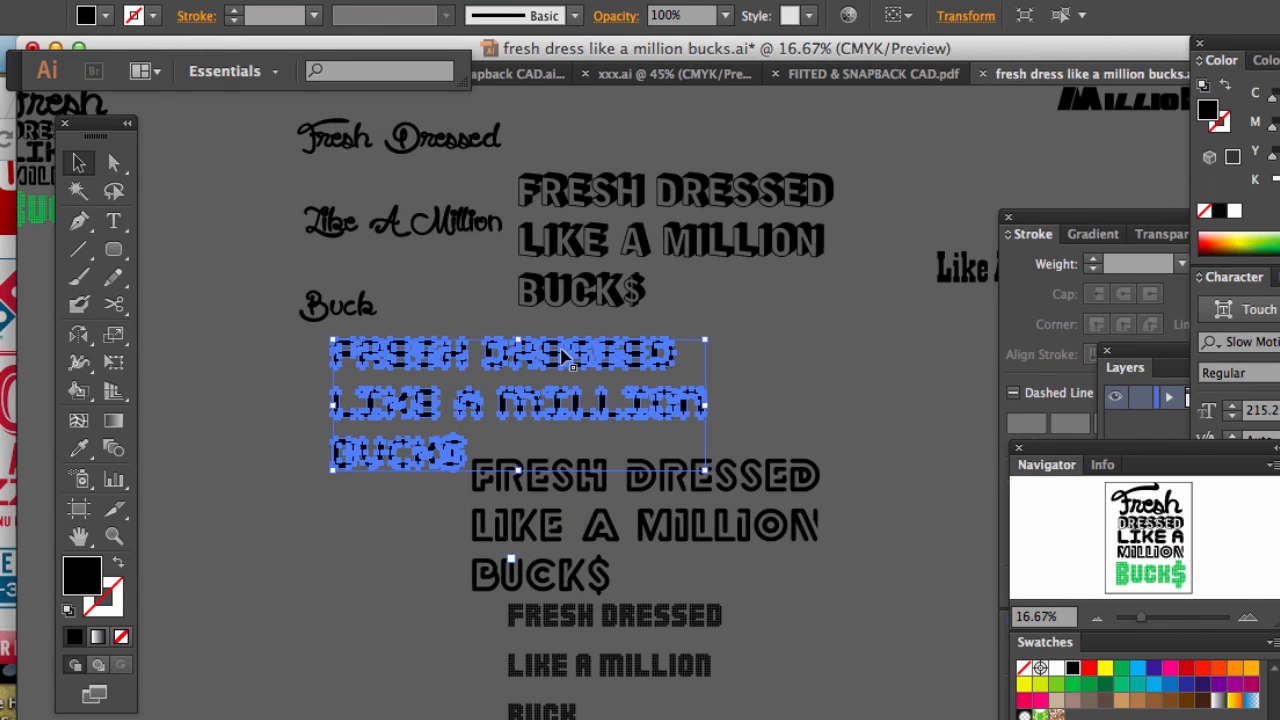
pyautogui.click(567, 381)
pyautogui.click(571, 361)
# Step: Ungroup the outlined PonyMaker lettering into separate letters
pyautogui.click(594, 286)
pyautogui.click(235, 0)
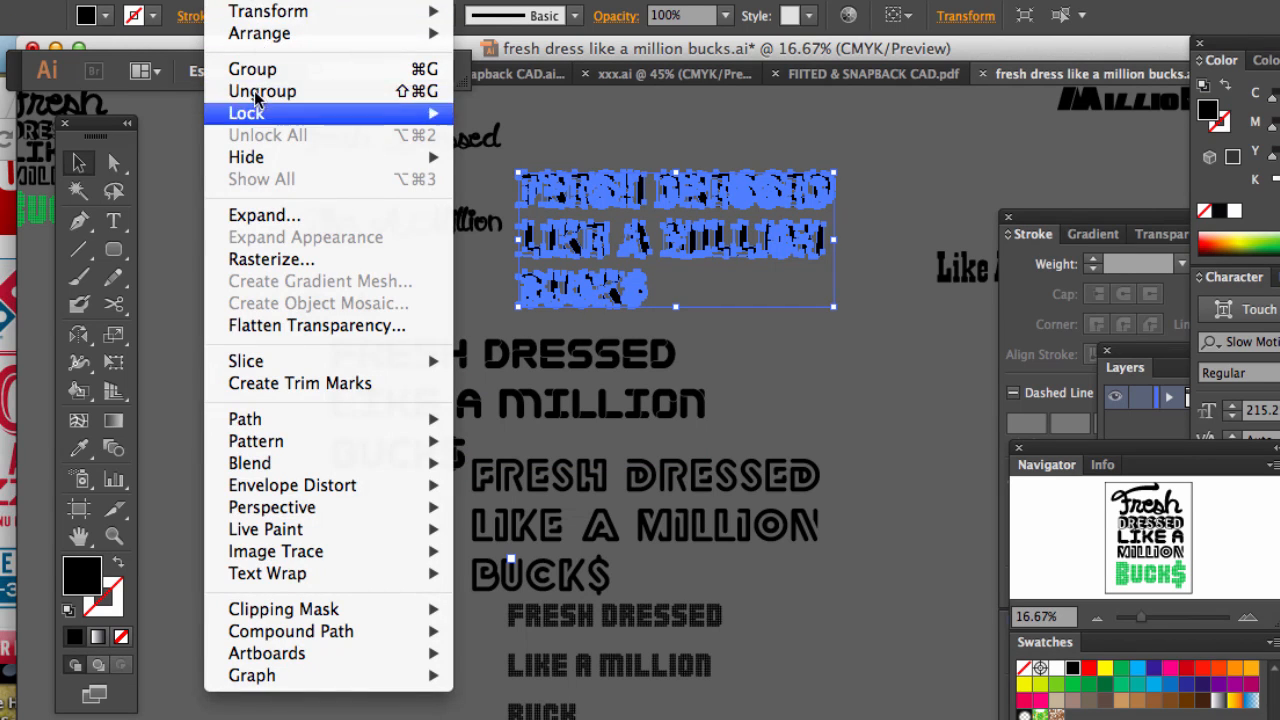
pyautogui.click(280, 92)
pyautogui.click(379, 143)
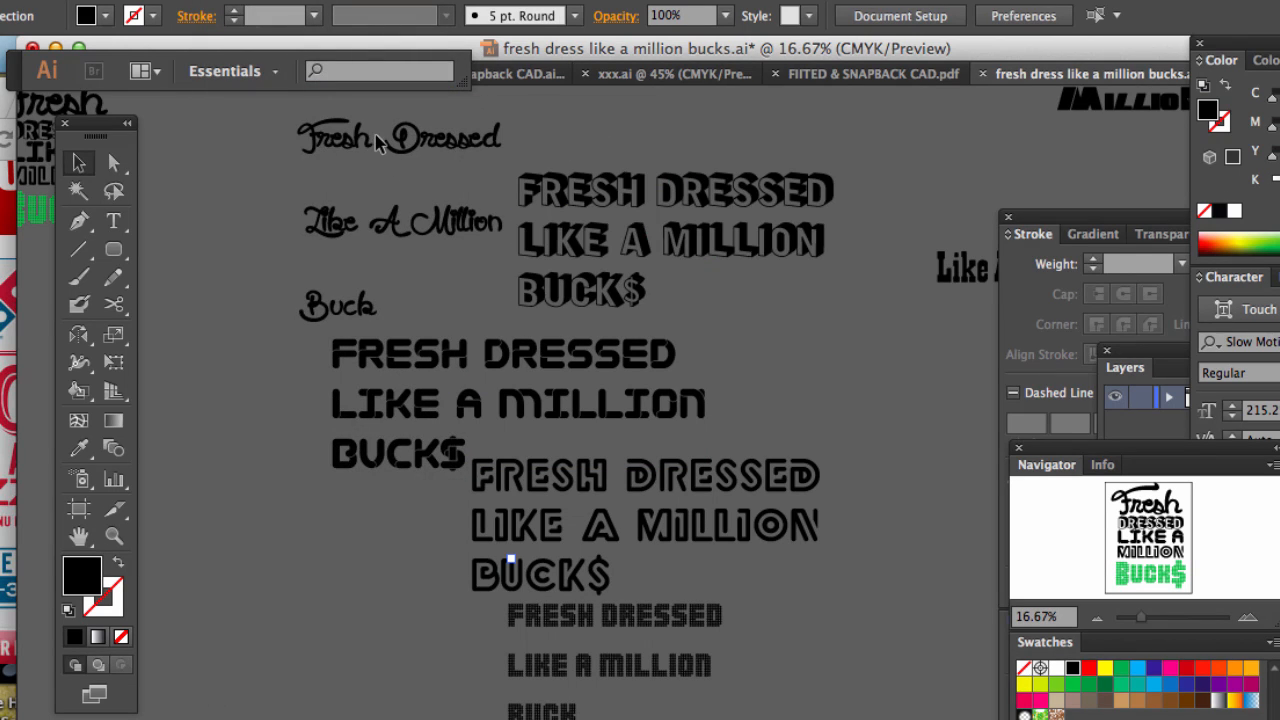
# Step: Ungroup the outlined Slow Motion script lettering into separate letters
pyautogui.click(380, 143)
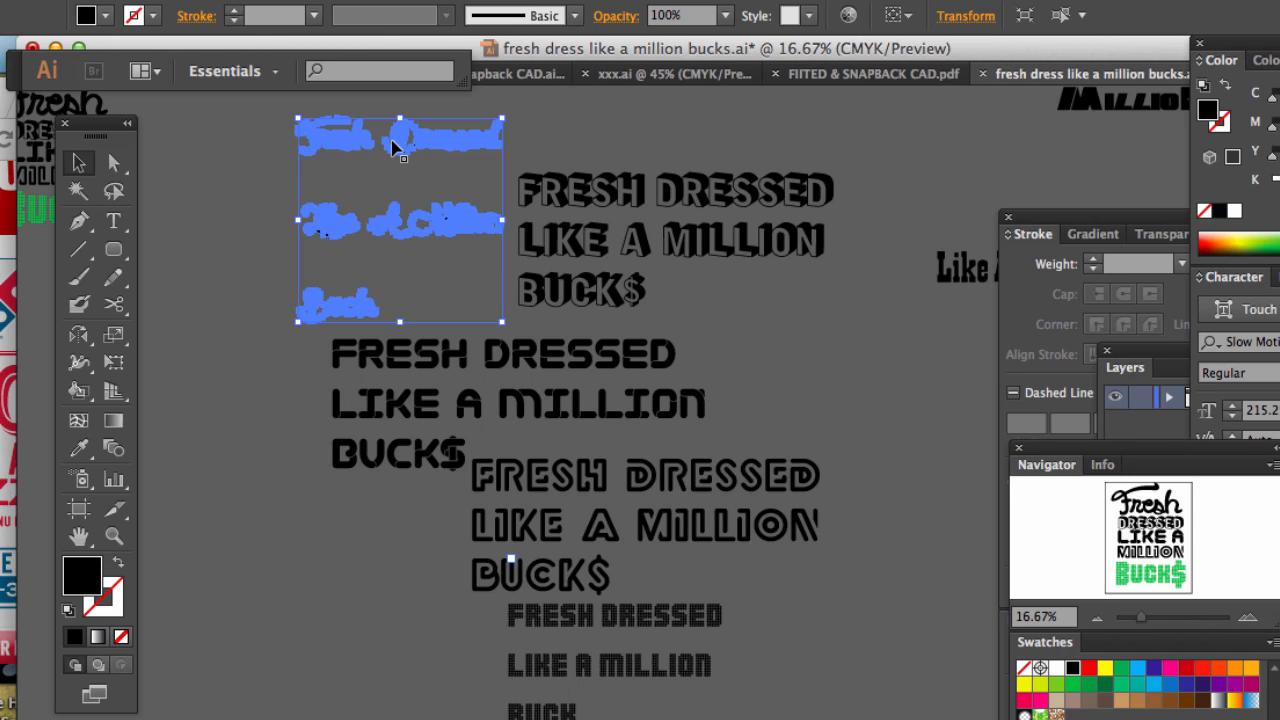
pyautogui.click(344, 366)
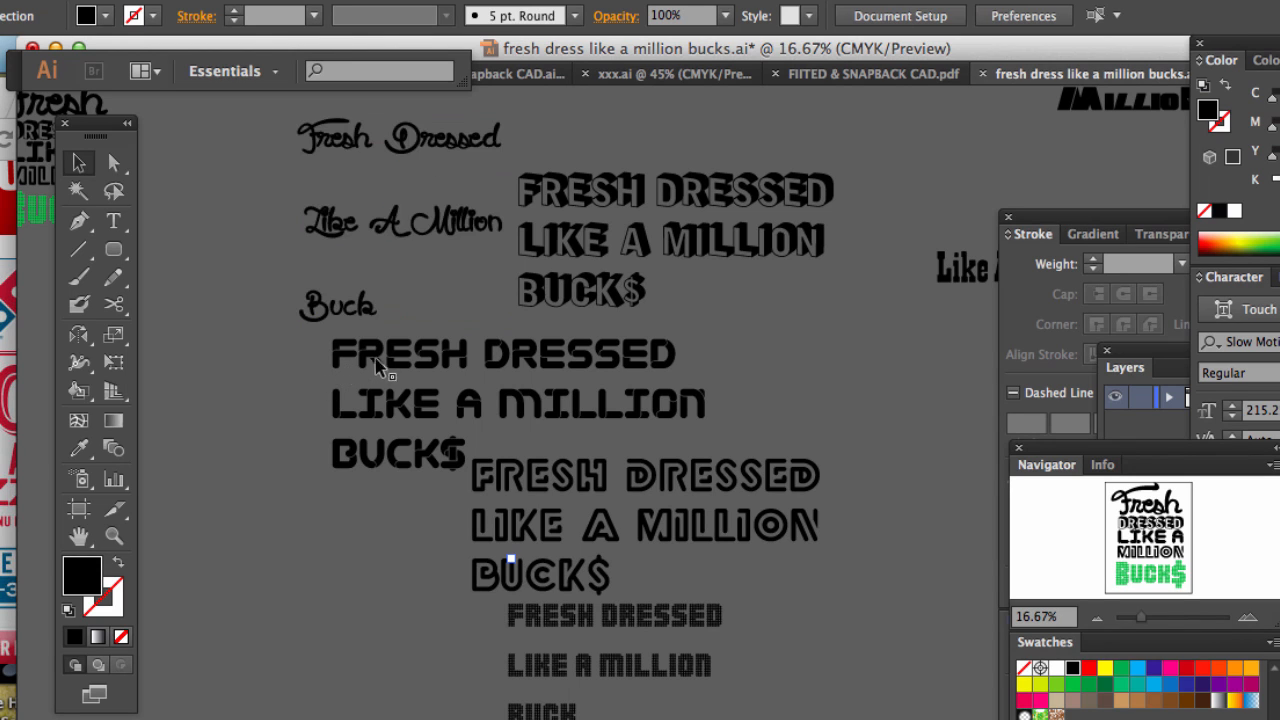
pyautogui.click(366, 316)
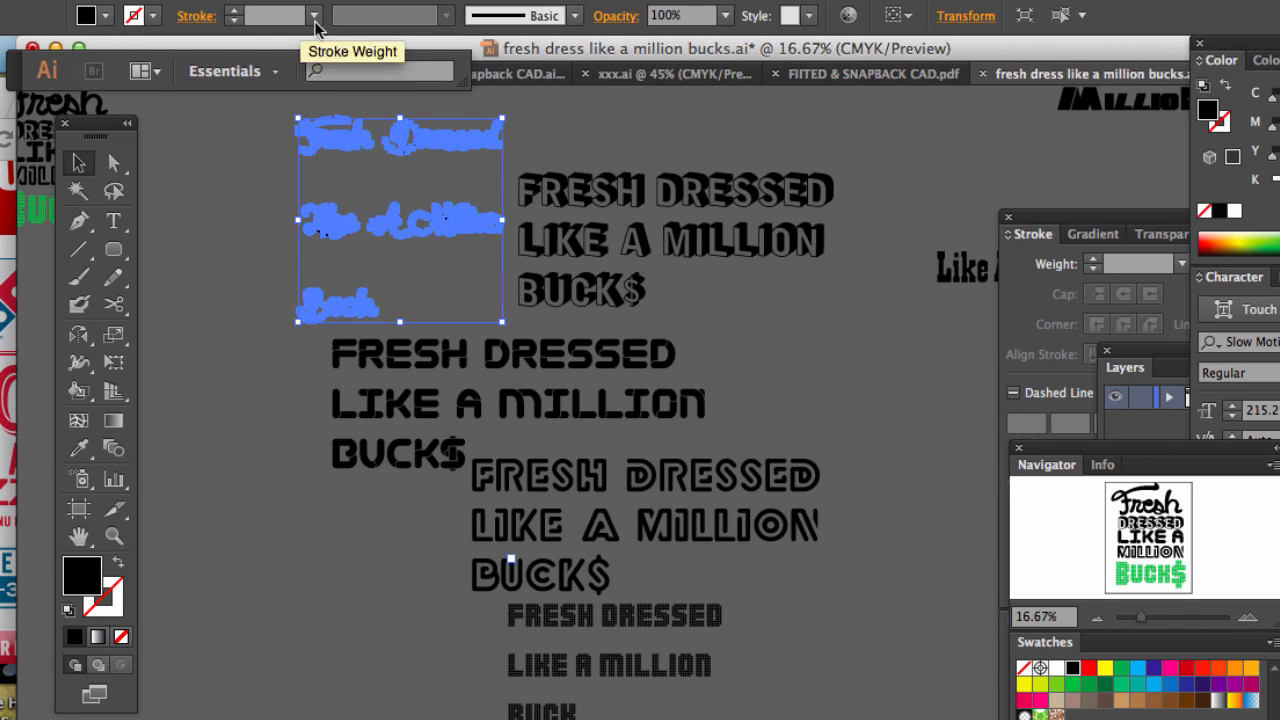
pyautogui.click(254, 2)
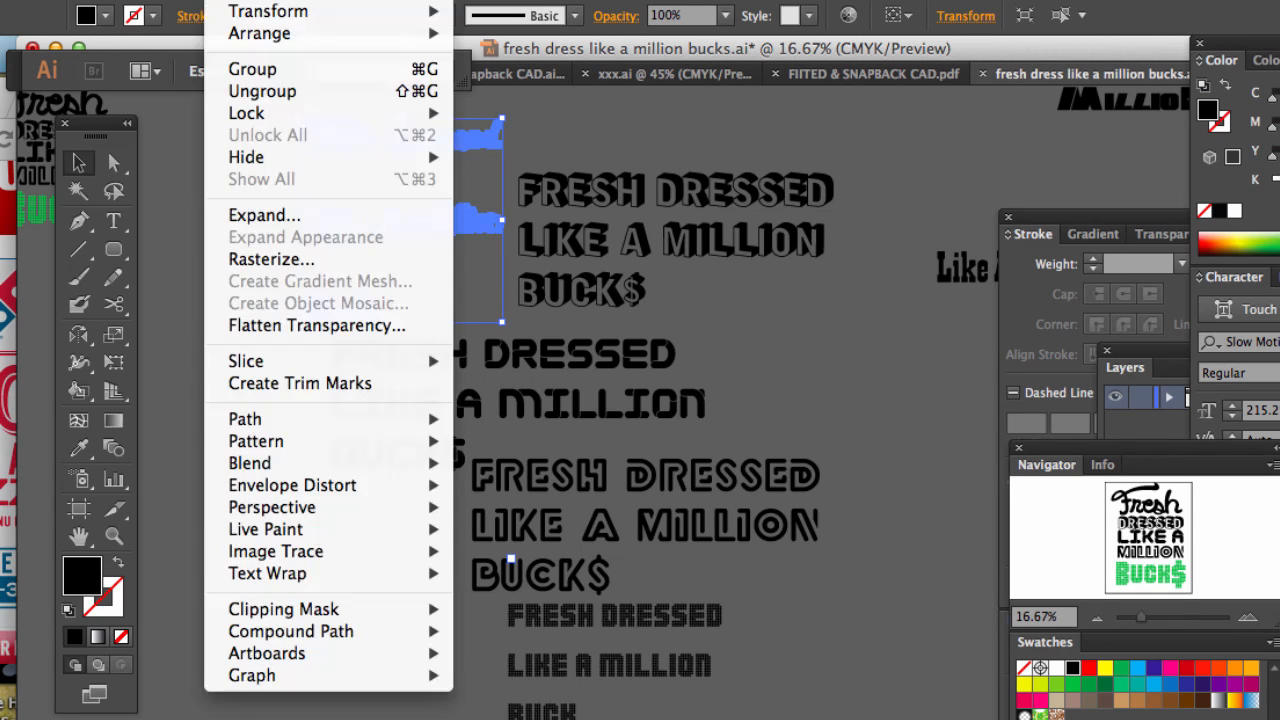
pyautogui.click(280, 91)
# Step: Ungroup the outlined Mametosca 026 lettering and select the final N of "Million" on its own
pyautogui.click(478, 368)
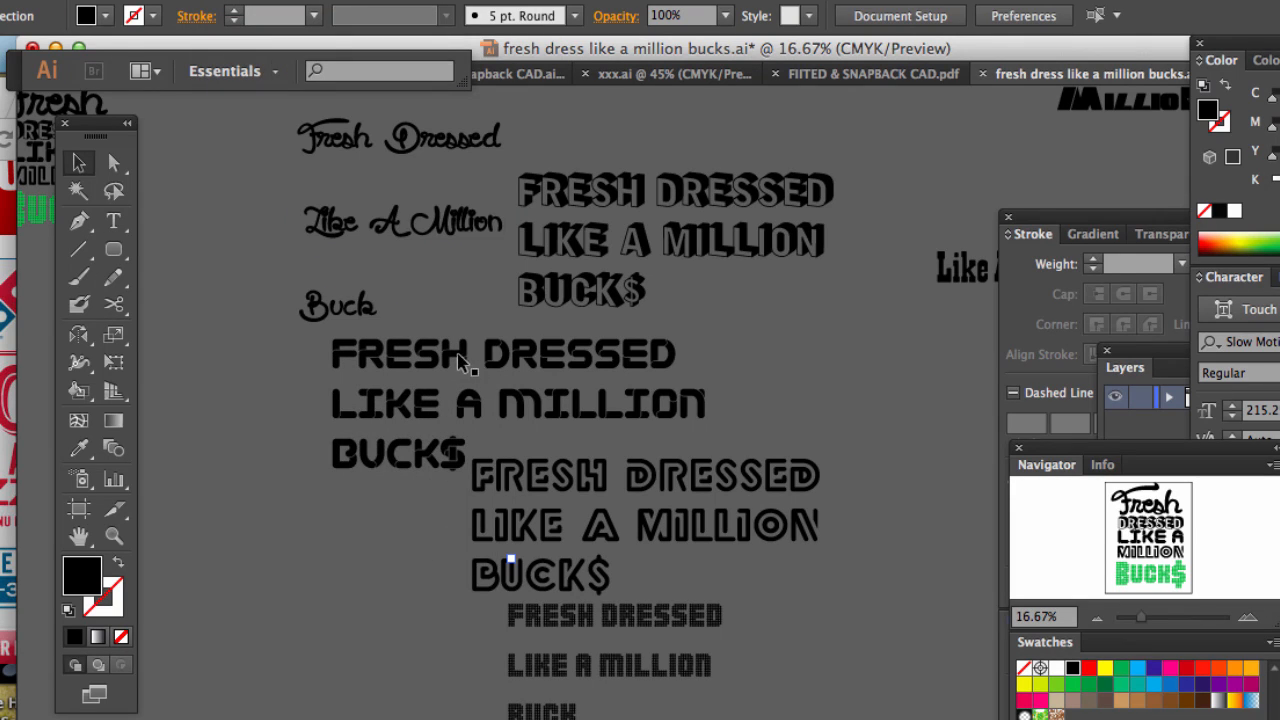
pyautogui.click(448, 355)
pyautogui.click(736, 358)
pyautogui.click(643, 368)
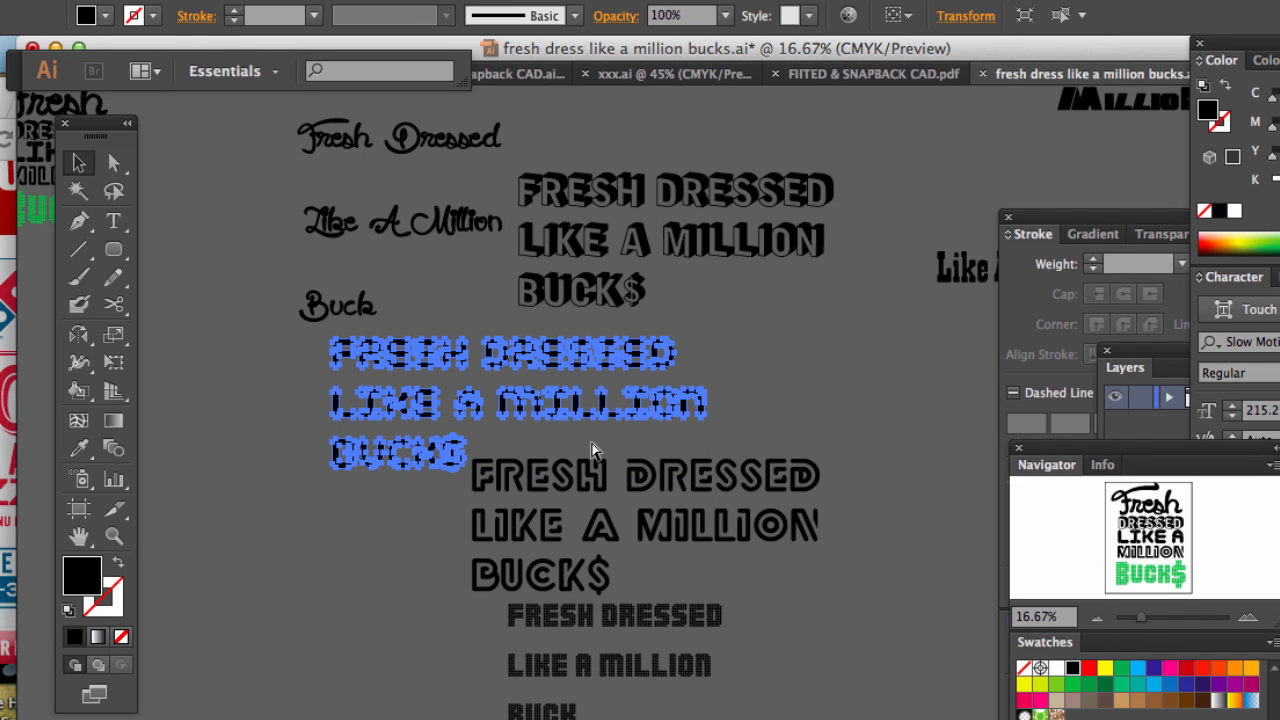
pyautogui.click(771, 373)
pyautogui.click(693, 404)
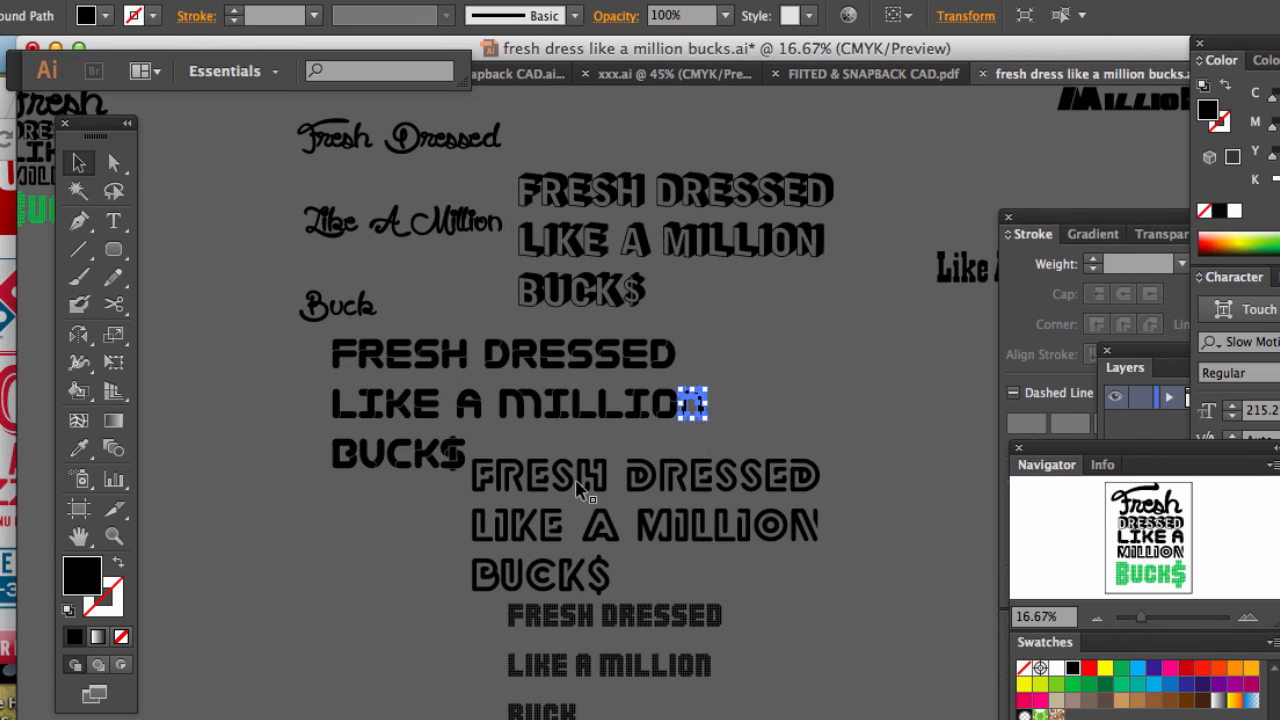
# Step: Ungroup the outlined inline Rubber lettering and the dotted Balls on the rampage lettering
pyautogui.click(447, 505)
pyautogui.click(728, 518)
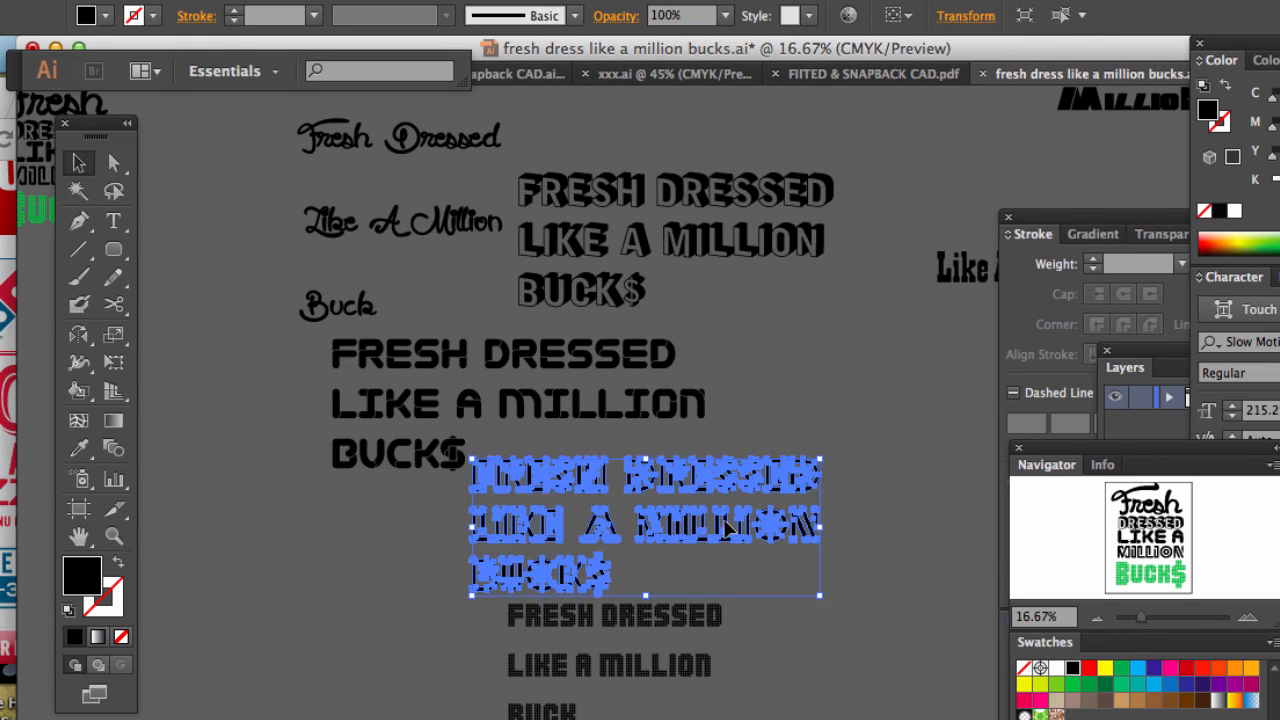
pyautogui.click(445, 640)
pyautogui.click(692, 656)
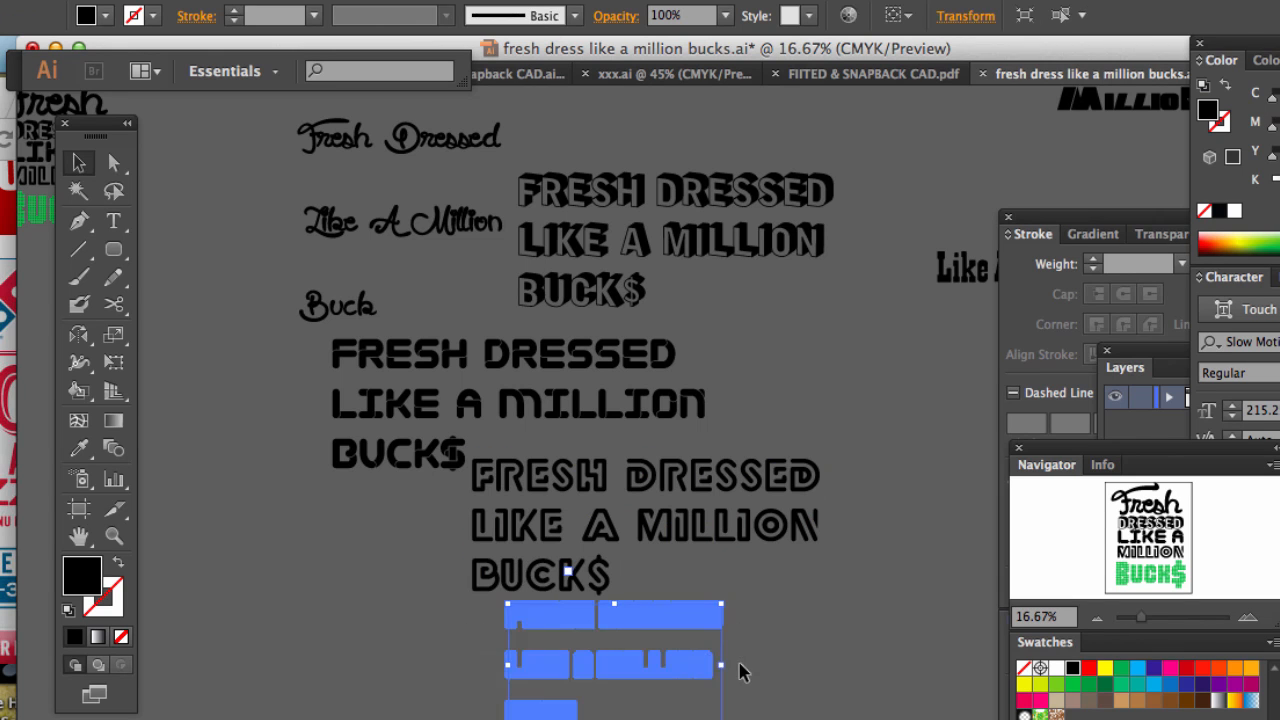
# Step: Move the script word "Fresh" into the empty area left of the Mametosca 026 "BUCK$" line
pyautogui.moveTo(692, 335); pyautogui.dragTo(646, 374)
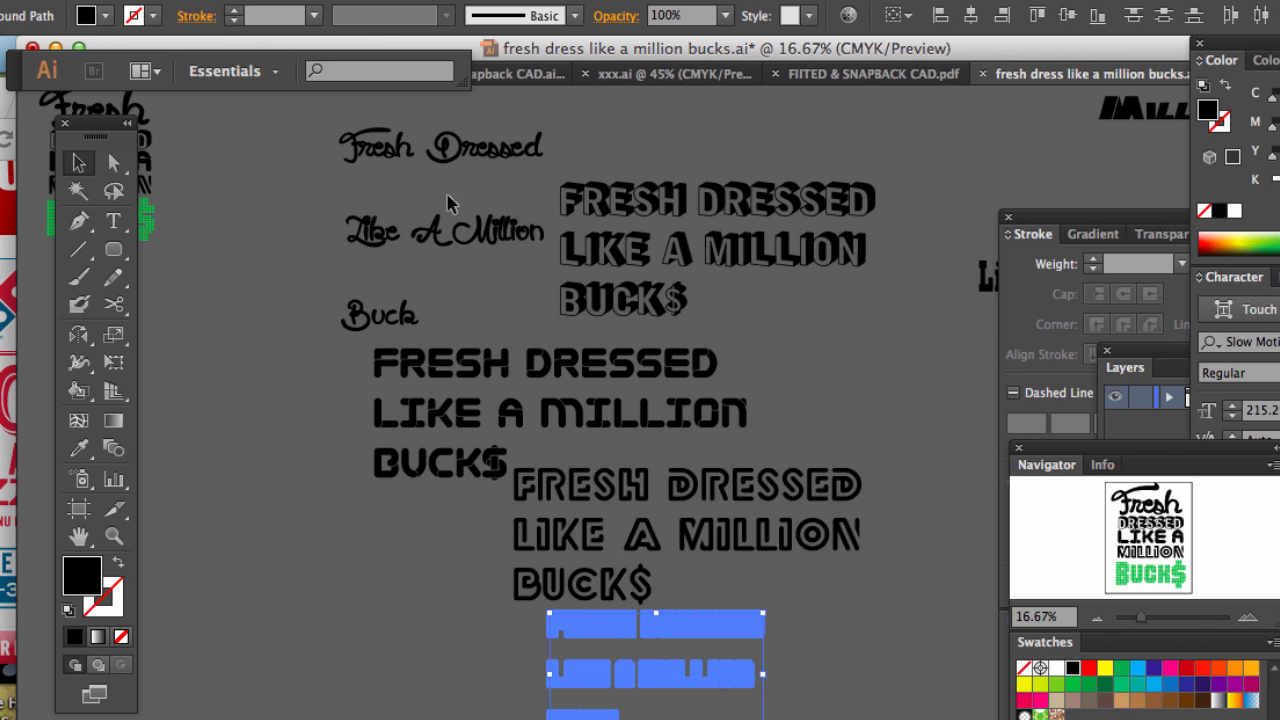
pyautogui.click(385, 148)
pyautogui.click(323, 149)
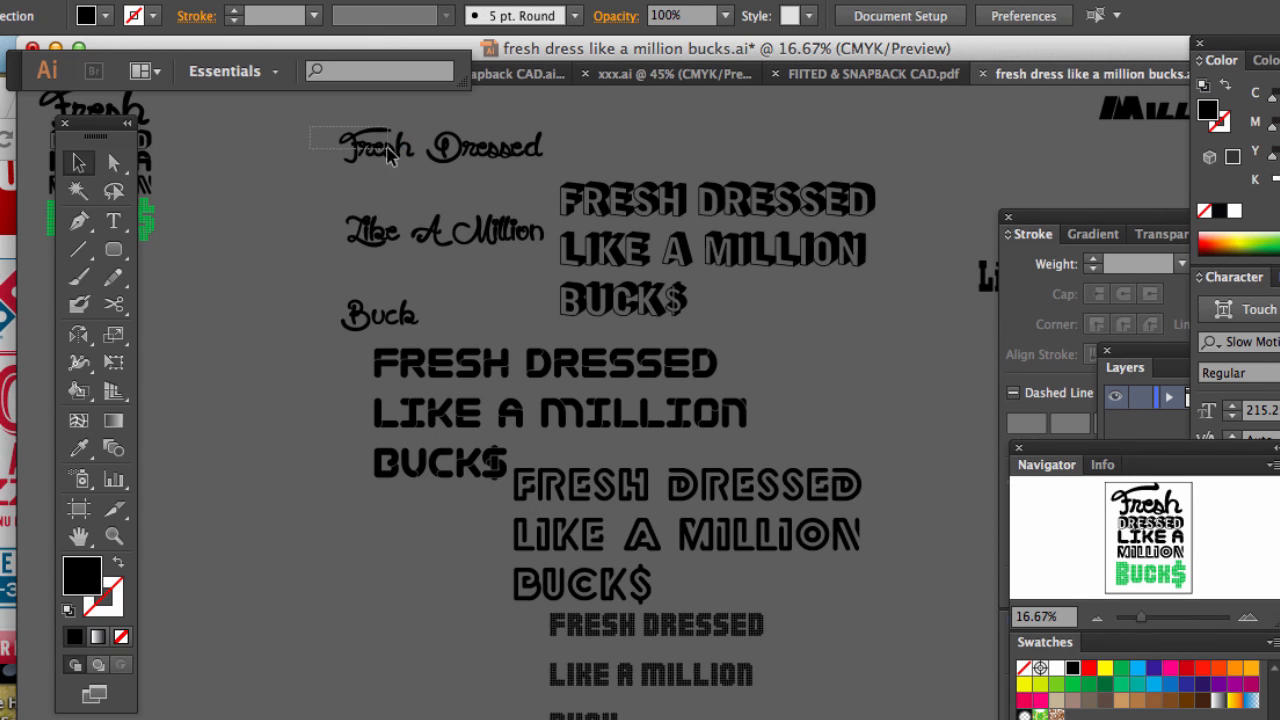
pyautogui.moveTo(337, 127); pyautogui.dragTo(267, 475)
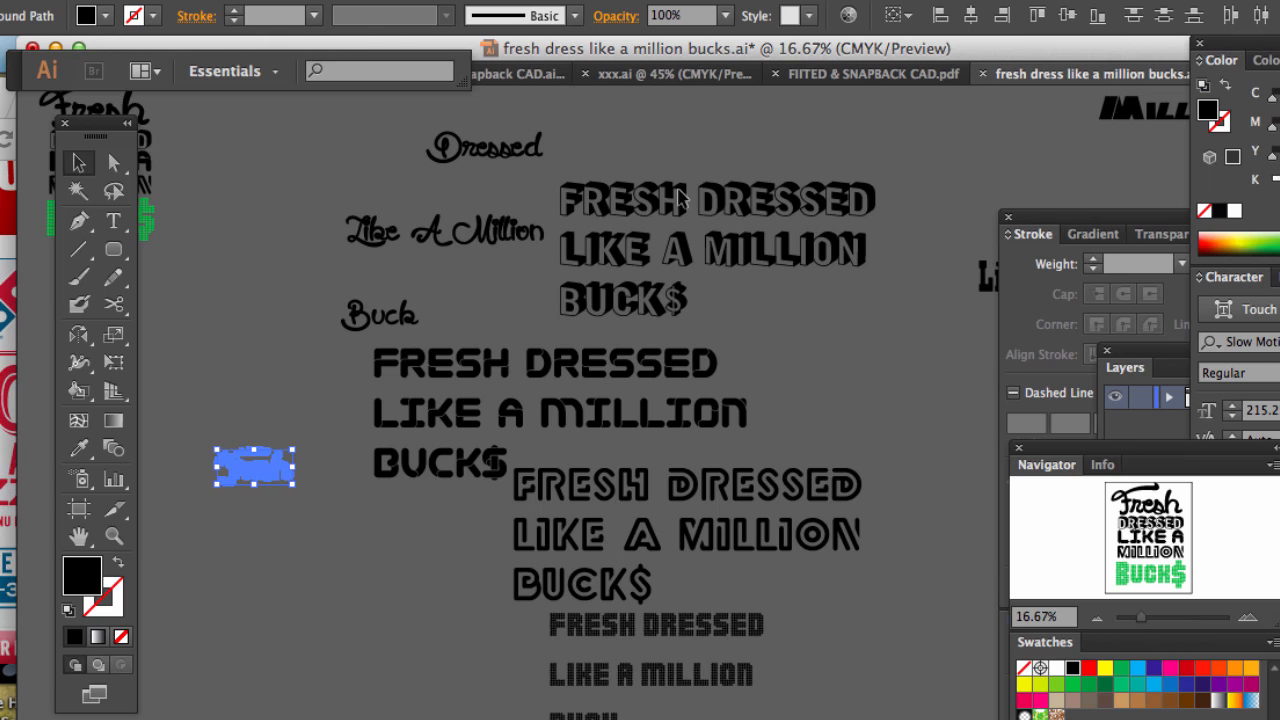
# Step: Stack the PonyMaker word "DRESSED" and the Mametosca 026 words "LIKE A" beneath the script "Fresh"
pyautogui.moveTo(695, 160); pyautogui.dragTo(318, 517)
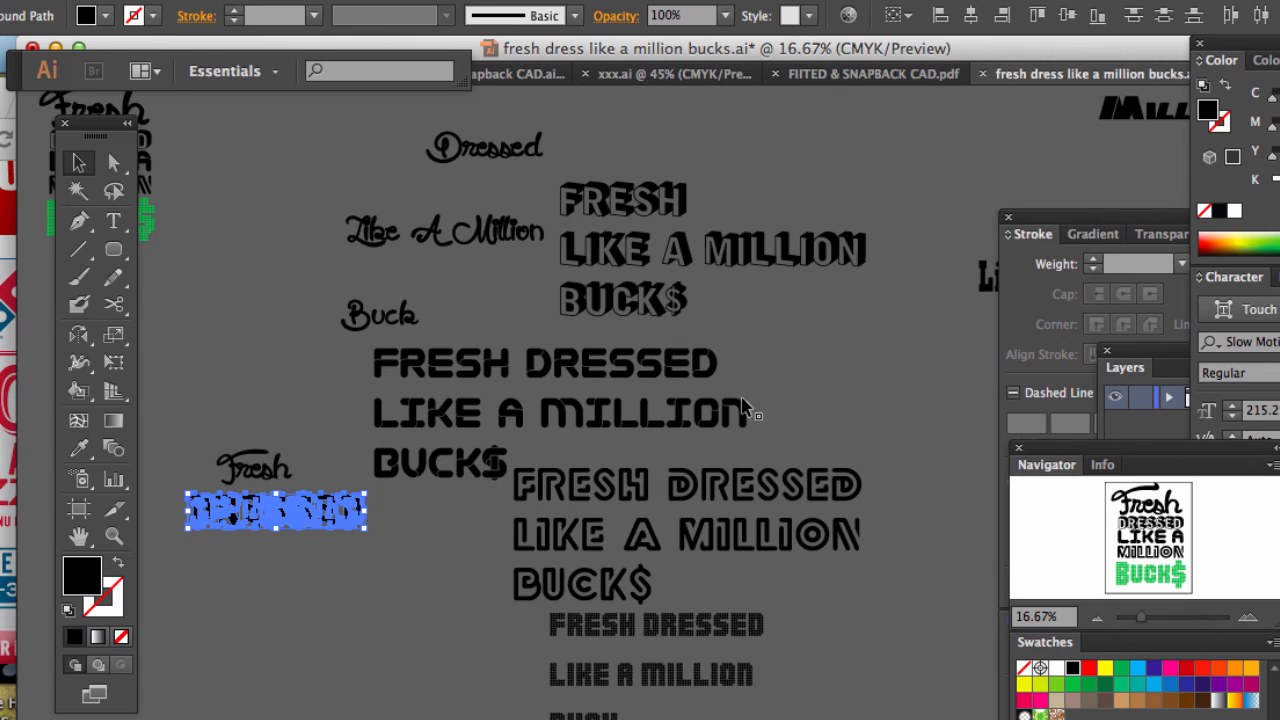
pyautogui.moveTo(351, 400); pyautogui.dragTo(338, 553)
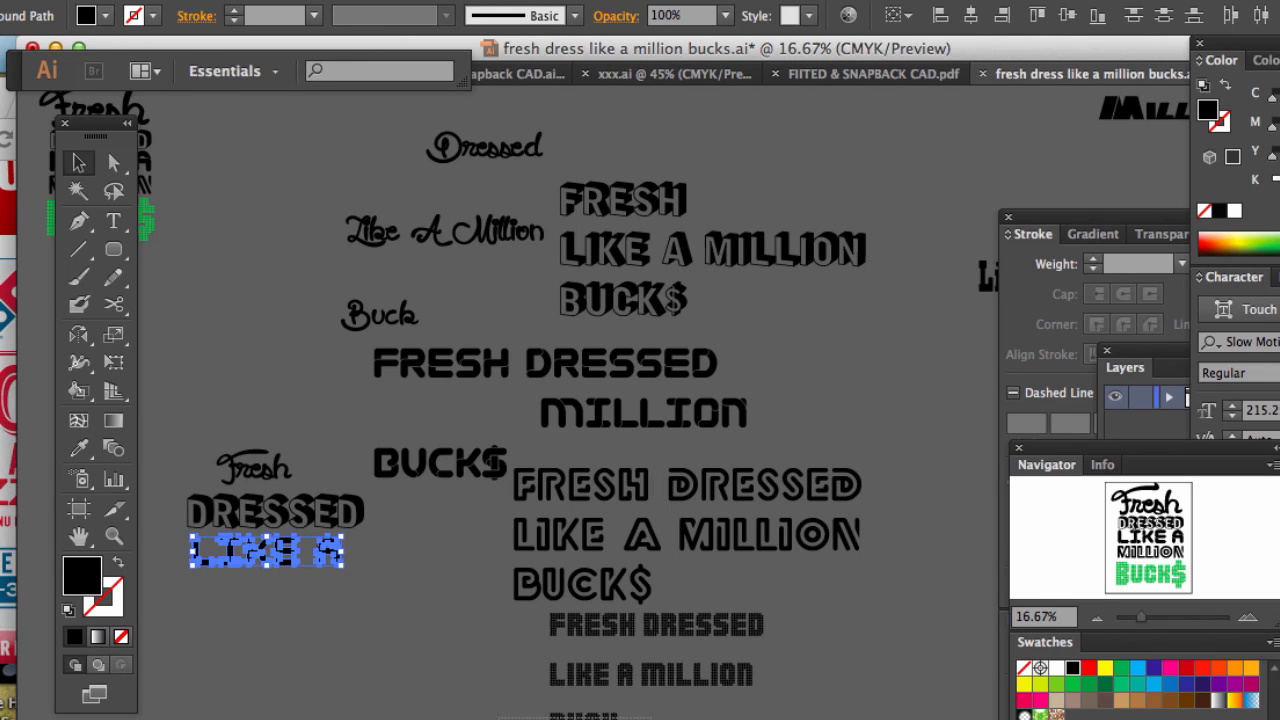
# Step: Move the Balls on the rampage word "BUCK" left, out from its text block, and return to the Selection tool
pyautogui.click(583, 717)
pyautogui.moveTo(590, 716); pyautogui.dragTo(501, 700)
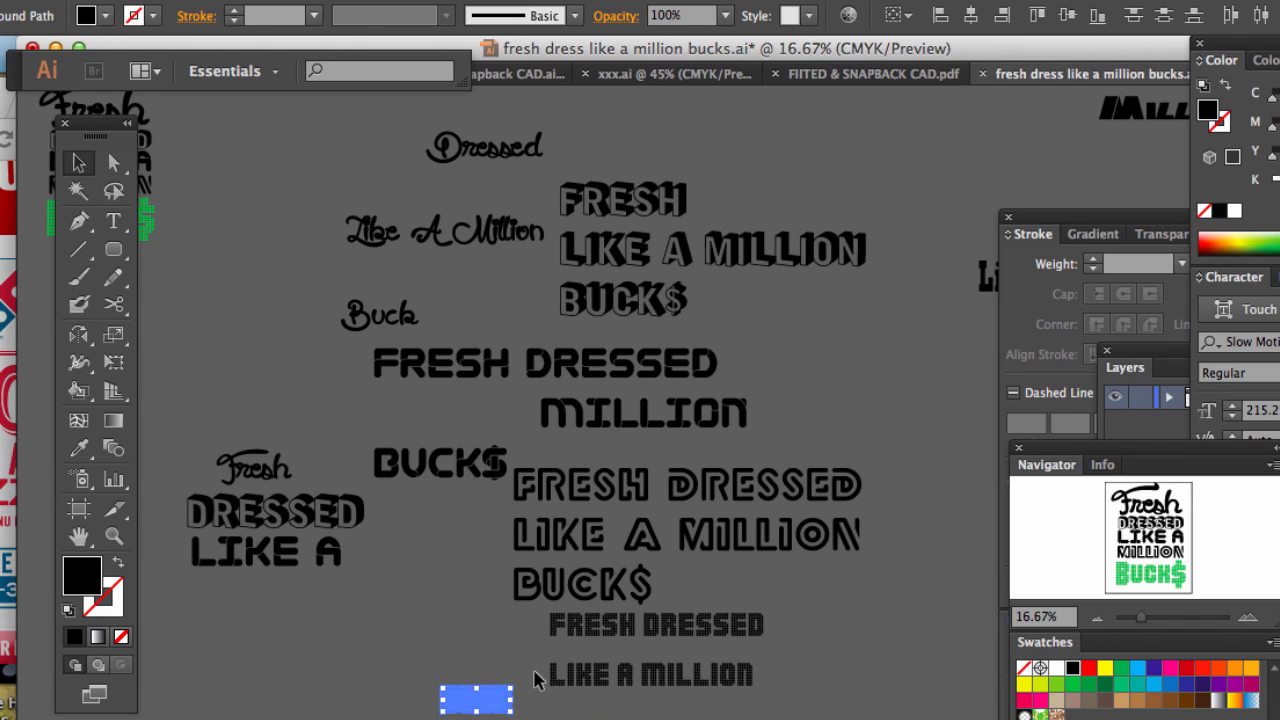
pyautogui.moveTo(493, 643); pyautogui.dragTo(500, 557)
pyautogui.press('z')
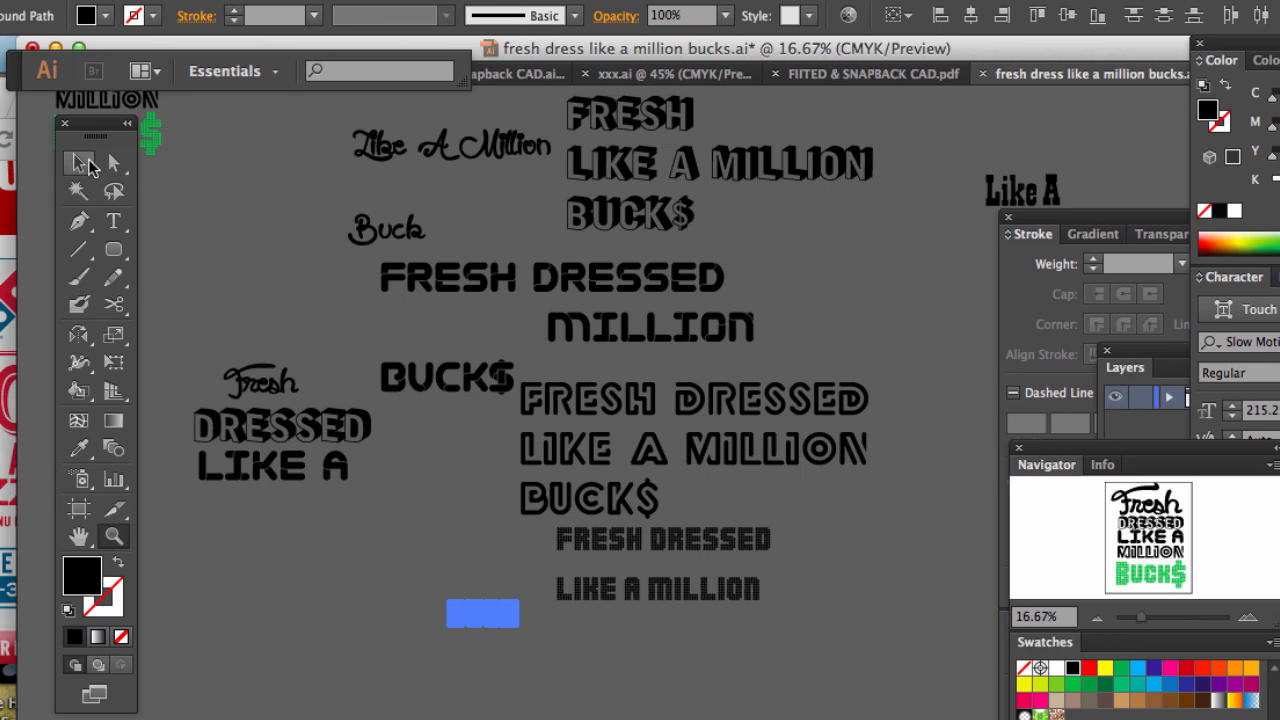
pyautogui.click(81, 164)
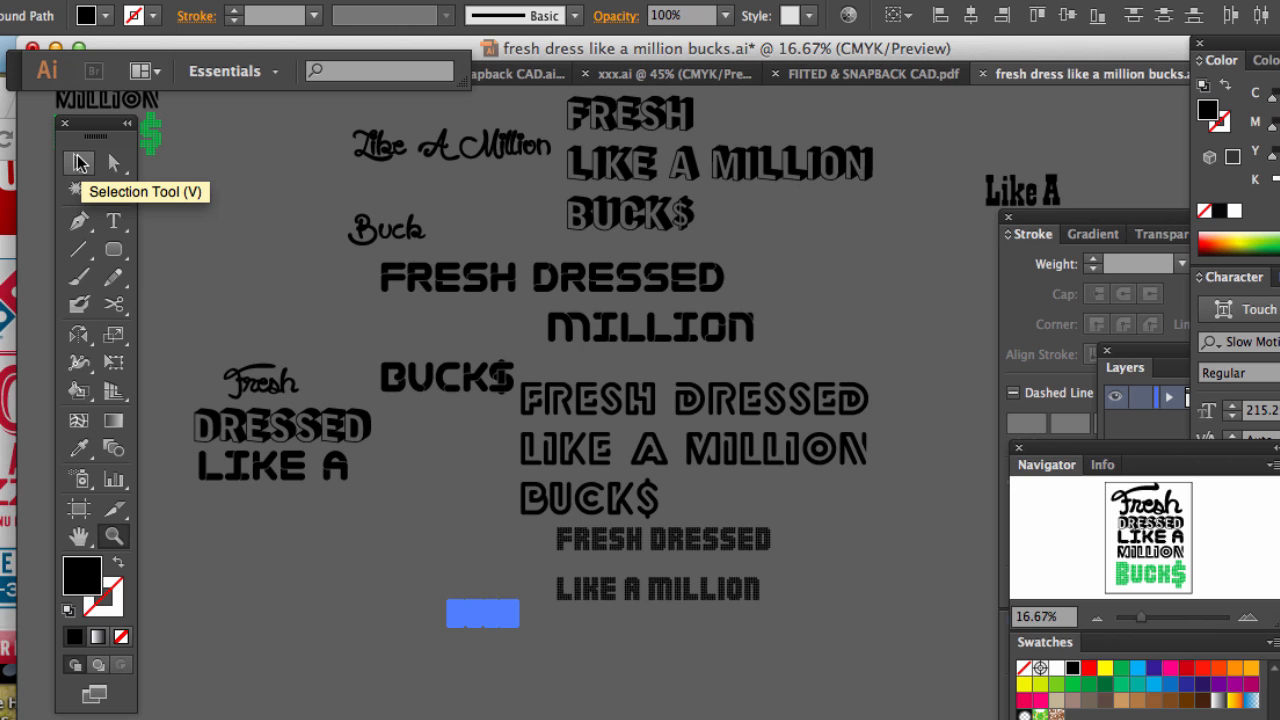
pyautogui.click(80, 191)
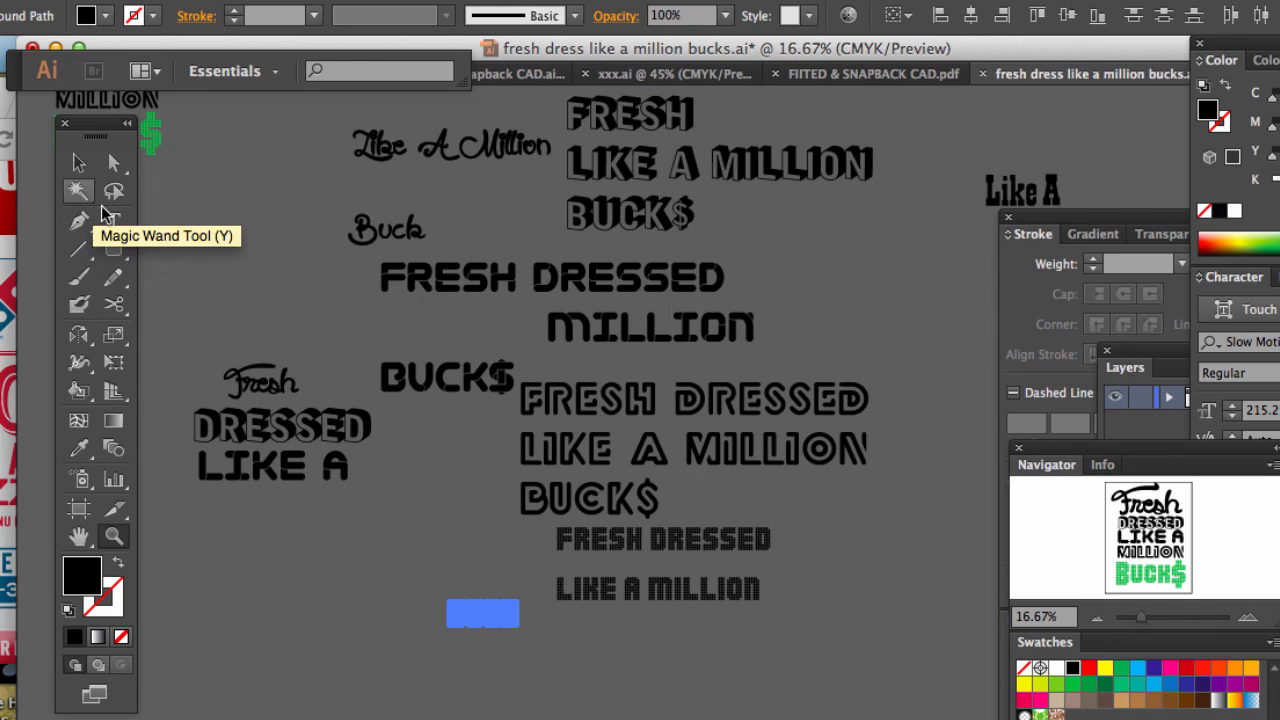
pyautogui.click(79, 163)
# Step: Look through the font samples scattered across the pasteboard around the stacked lettering, from the green "BUCK$" versions to the script and bold text blocks
pyautogui.click(607, 588)
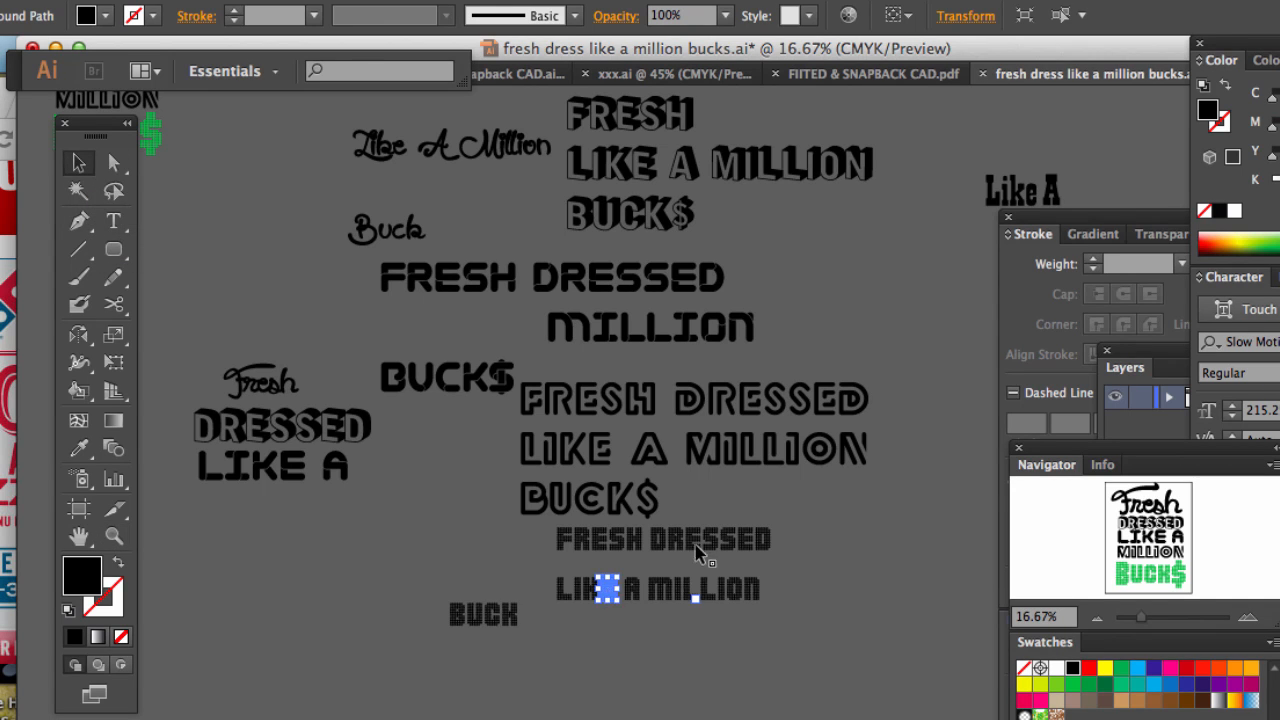
pyautogui.scroll(10, 697, 553)
pyautogui.hscroll(8, 697, 553)
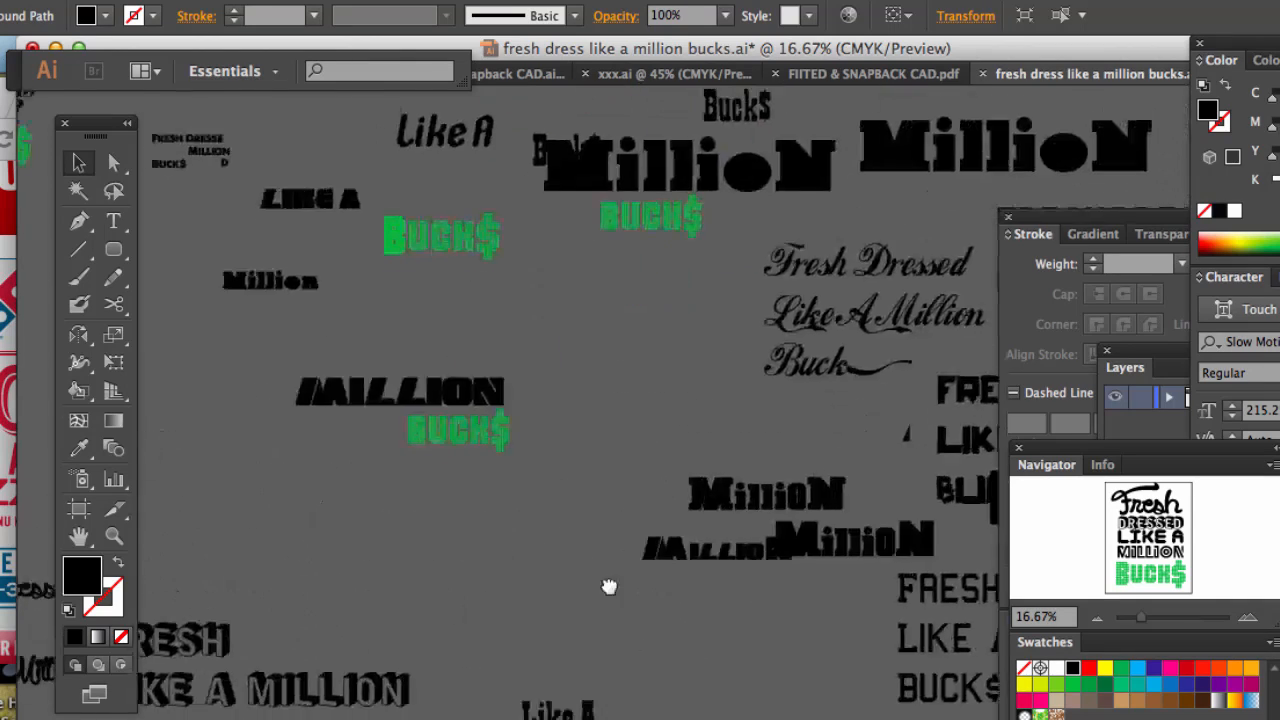
pyautogui.scroll(-6, 609, 586)
pyautogui.hscroll(8, 609, 586)
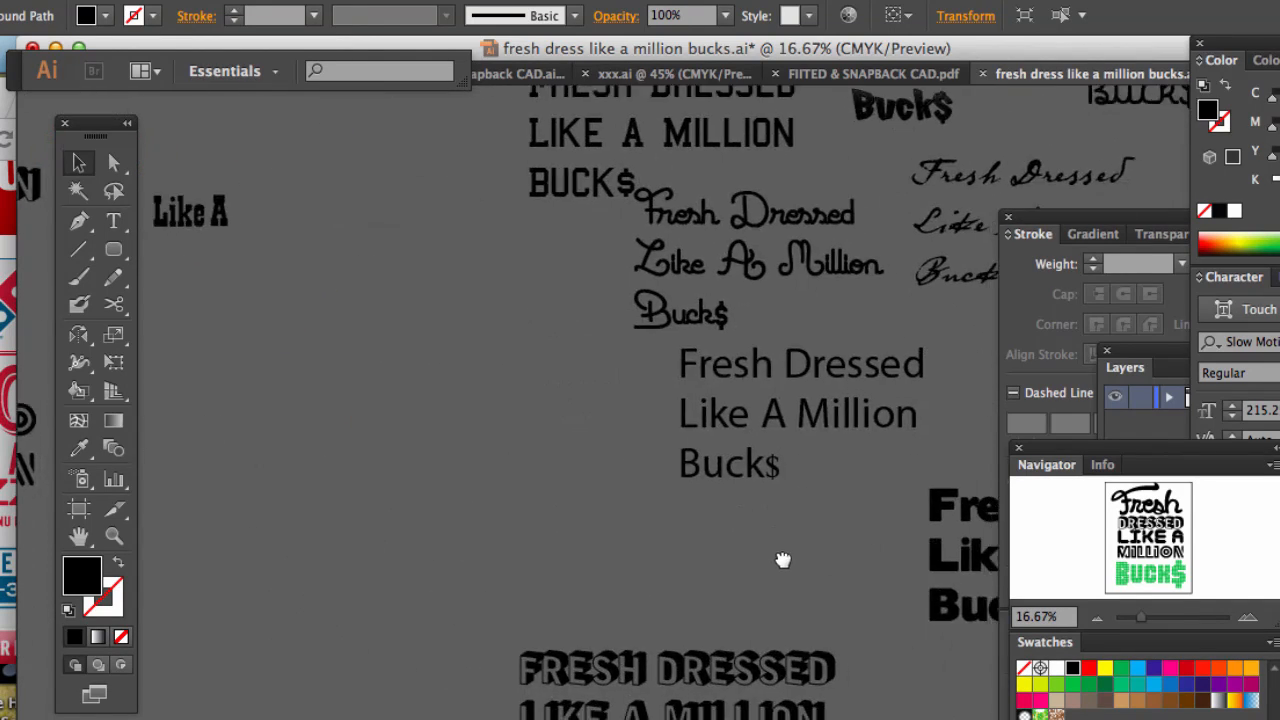
pyautogui.scroll(-6, 783, 560)
pyautogui.hscroll(2, 783, 560)
pyautogui.scroll(6, 629, 477)
pyautogui.hscroll(4, 629, 477)
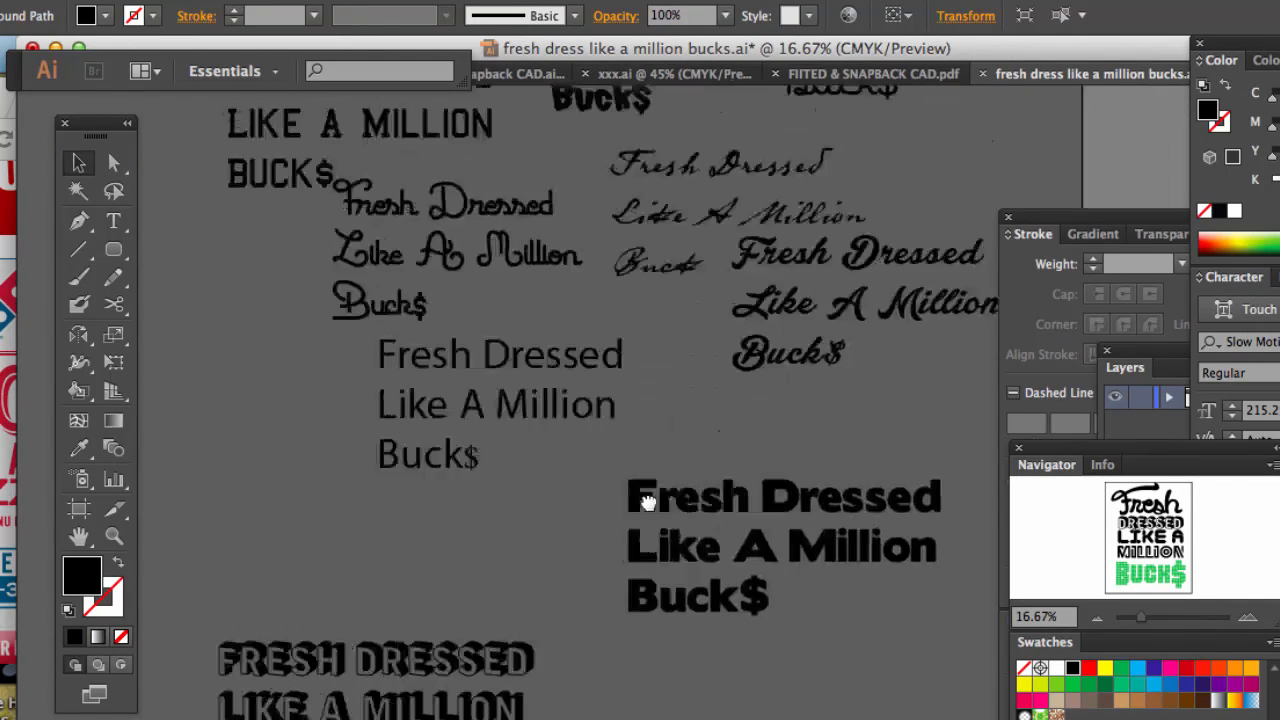
pyautogui.scroll(10, 647, 502)
pyautogui.hscroll(-7, 647, 502)
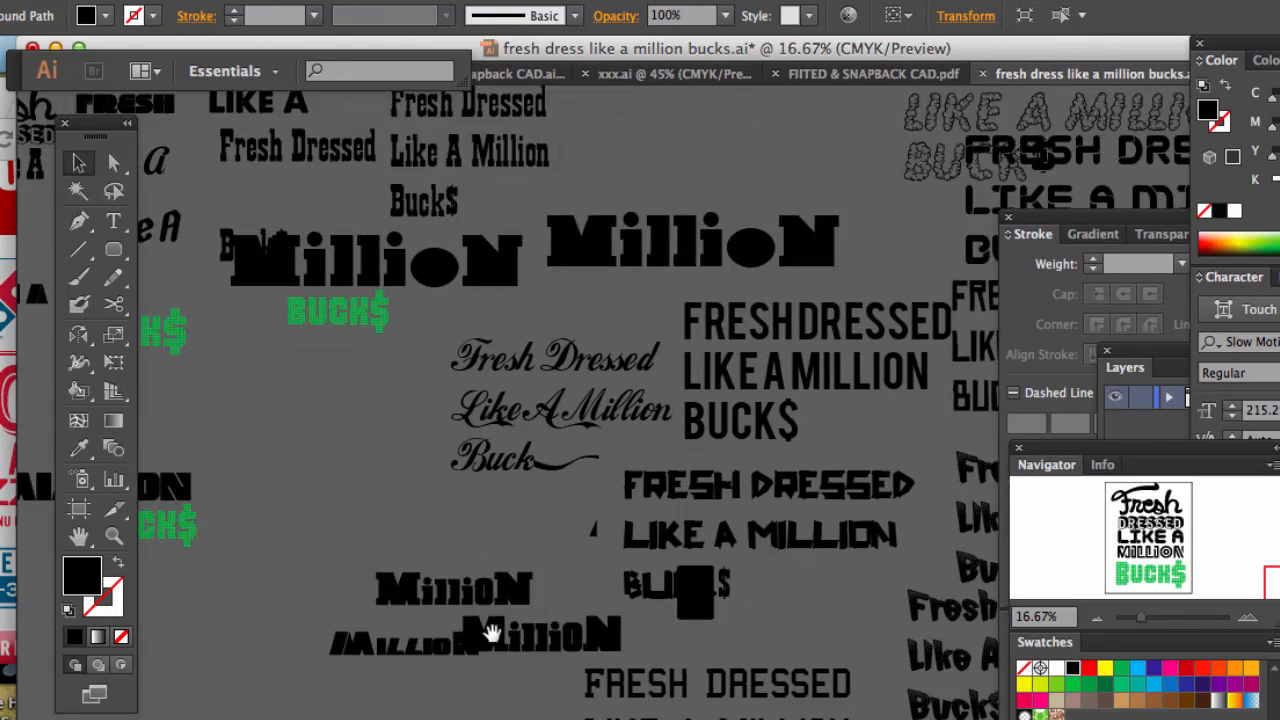
pyautogui.scroll(-10, 492, 632)
pyautogui.hscroll(-12, 492, 632)
pyautogui.scroll(5, 646, 434)
pyautogui.hscroll(4, 646, 434)
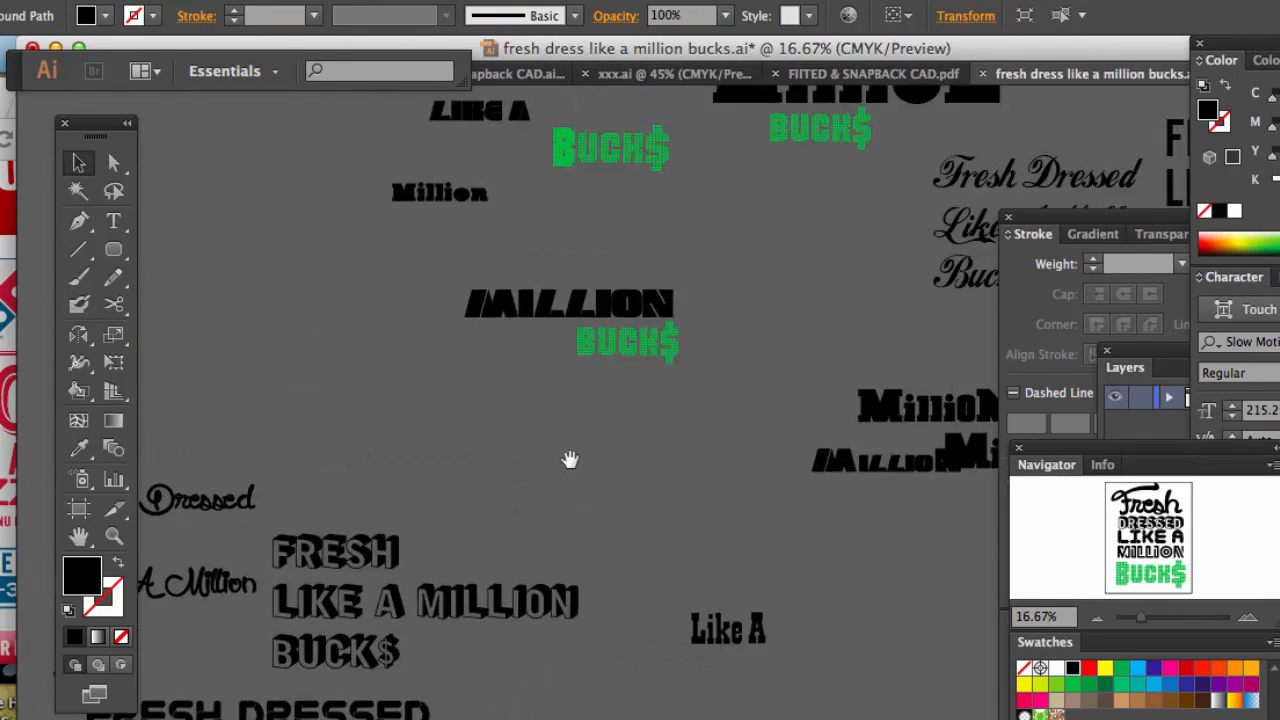
pyautogui.scroll(5, 570, 460)
pyautogui.hscroll(3, 570, 460)
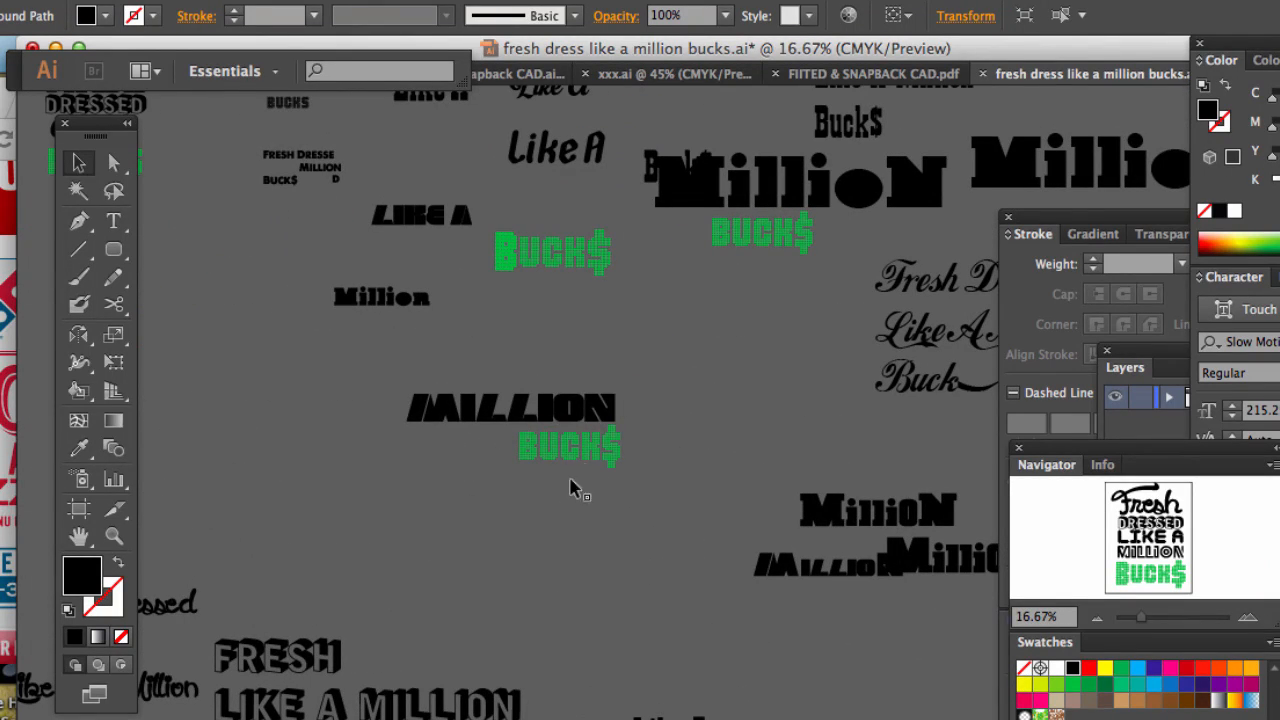
pyautogui.hscroll(10, 703, 400)
pyautogui.scroll(4, 703, 400)
pyautogui.scroll(-15, 610, 500)
pyautogui.hscroll(5, 610, 500)
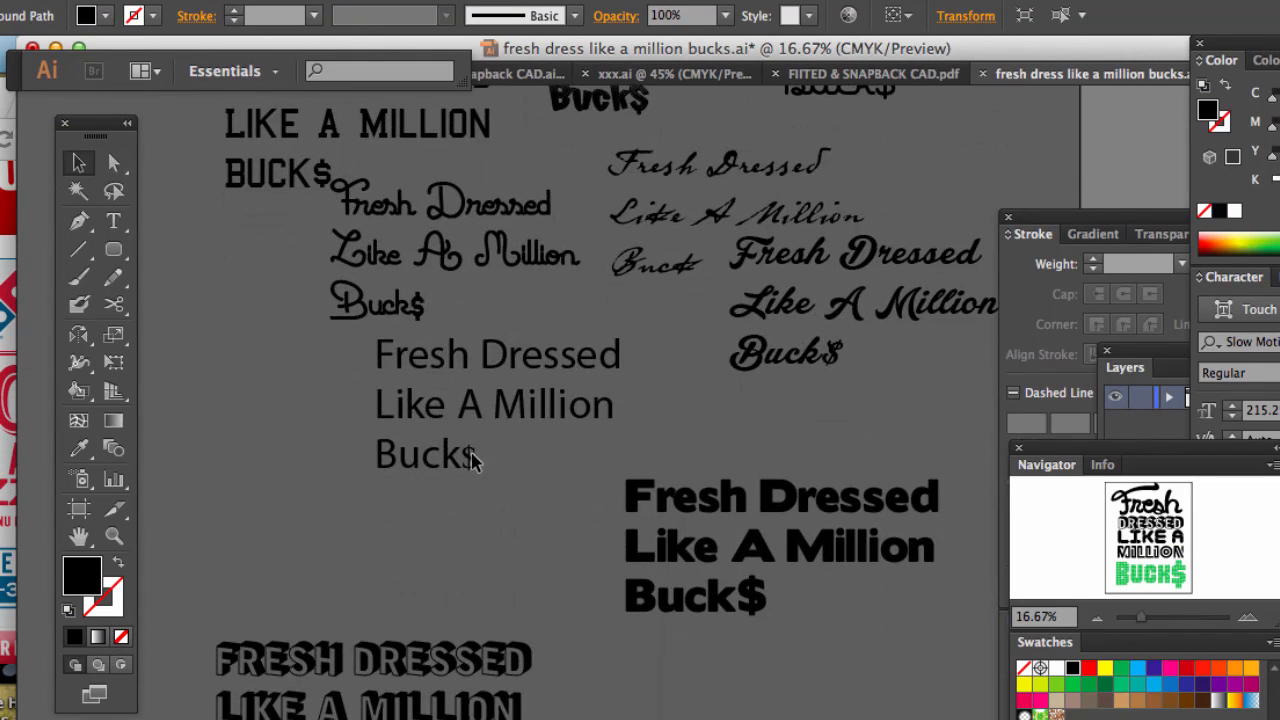
pyautogui.scroll(-5, 577, 394)
pyautogui.hscroll(-8, 577, 394)
pyautogui.click(125, 230)
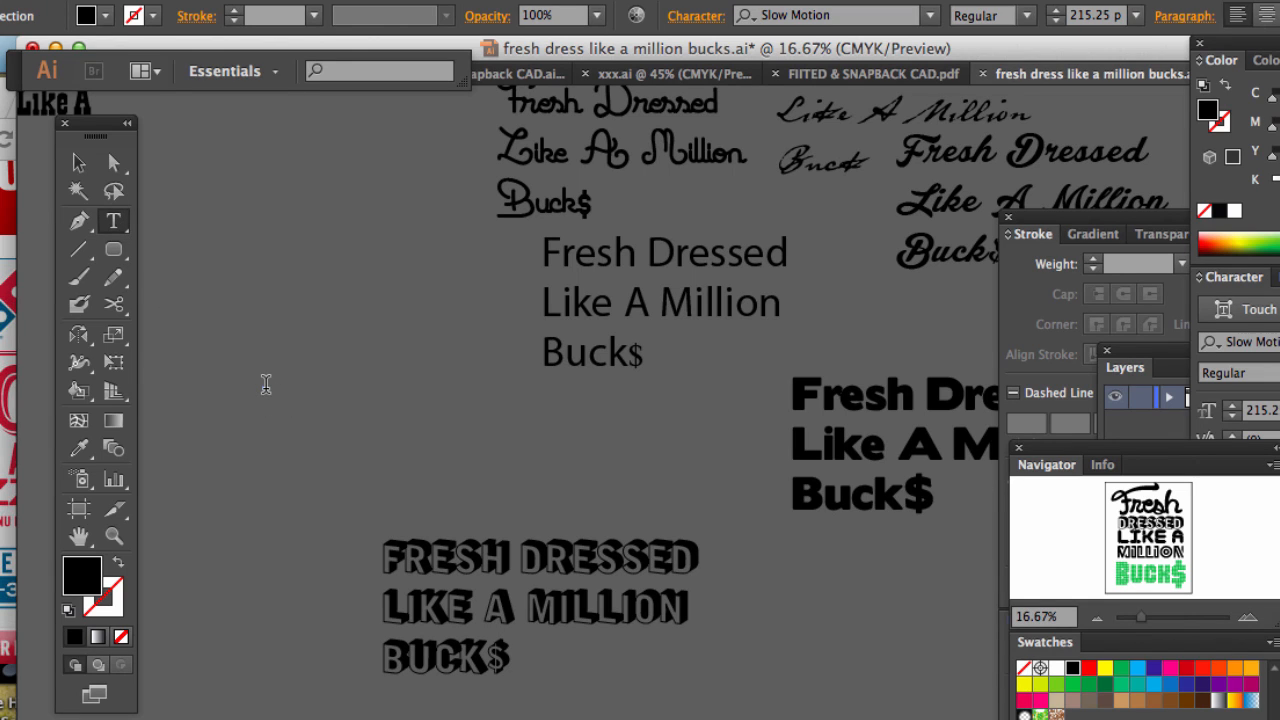
pyautogui.click(265, 386)
pyautogui.click(111, 218)
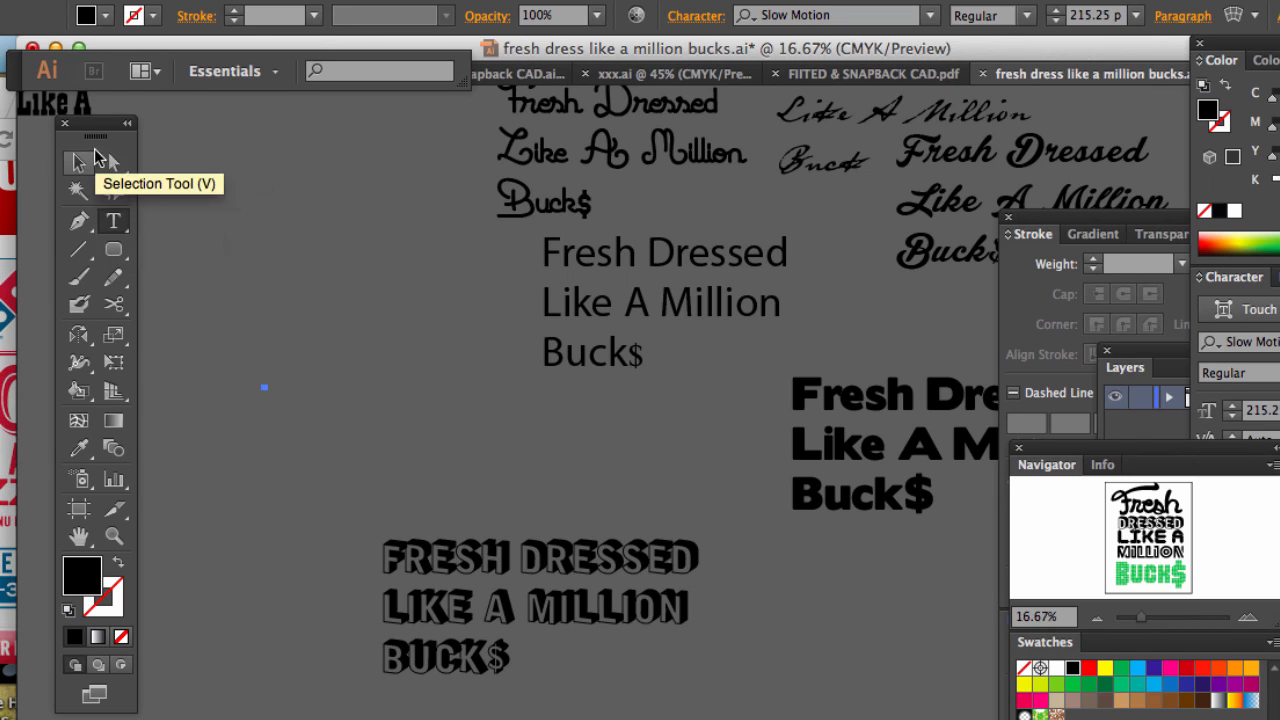
pyautogui.click(80, 162)
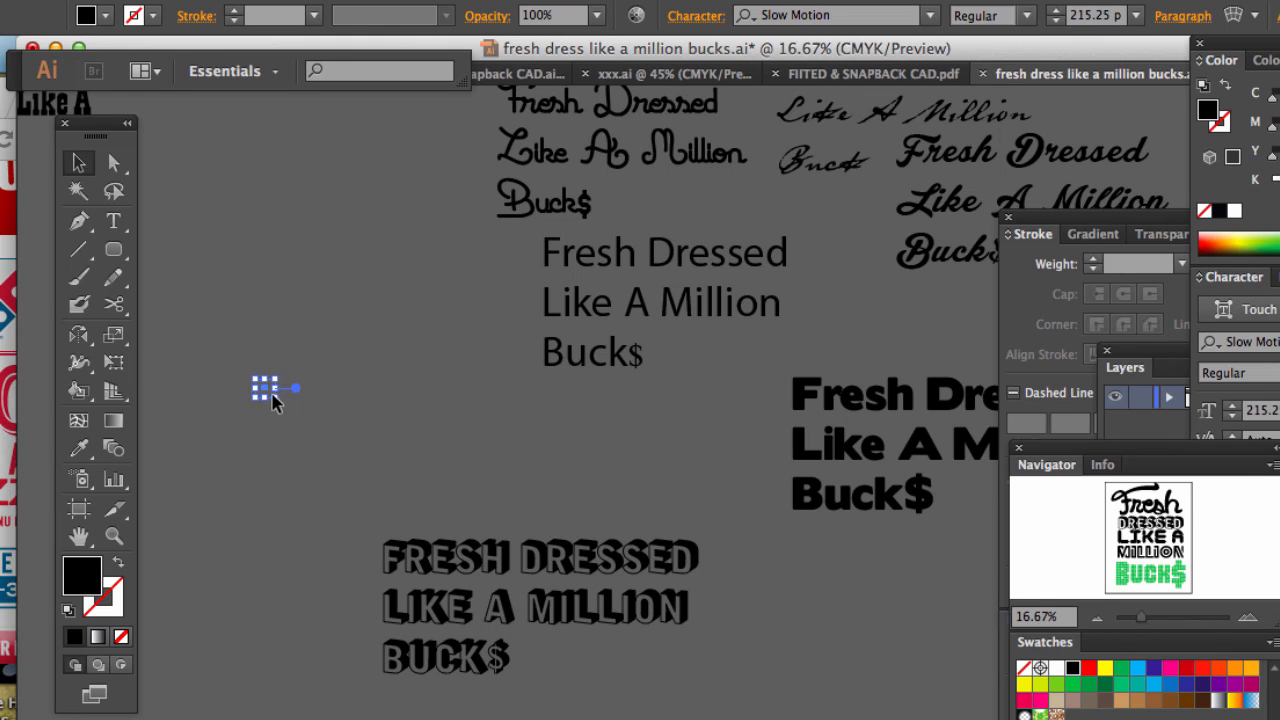
pyautogui.moveTo(273, 395); pyautogui.dragTo(402, 473)
pyautogui.moveTo(279, 402); pyautogui.dragTo(503, 561)
pyautogui.moveTo(364, 466); pyautogui.dragTo(494, 349)
pyautogui.press('Delete')
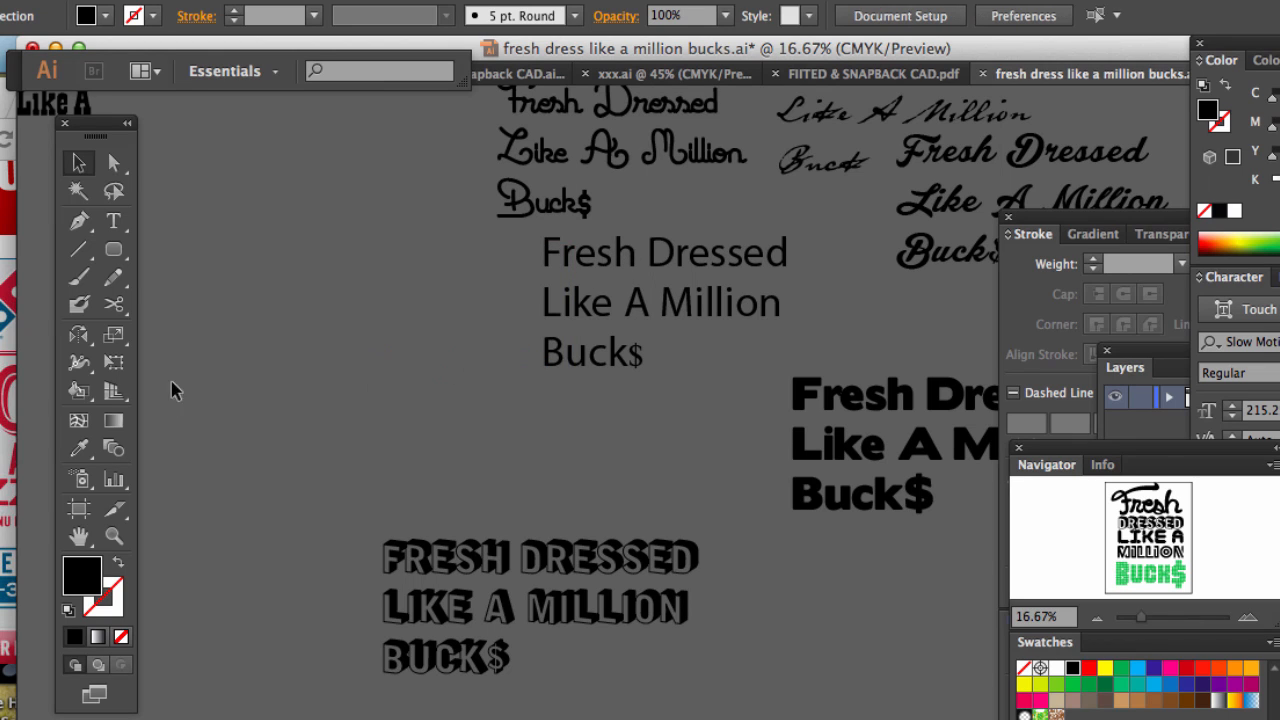
# Step: Add the point-text word "BUCKS" in the empty area beside the plain sans-serif "Fresh Dressed Like A Million Buck$" sample
pyautogui.click(115, 224)
pyautogui.click(195, 381)
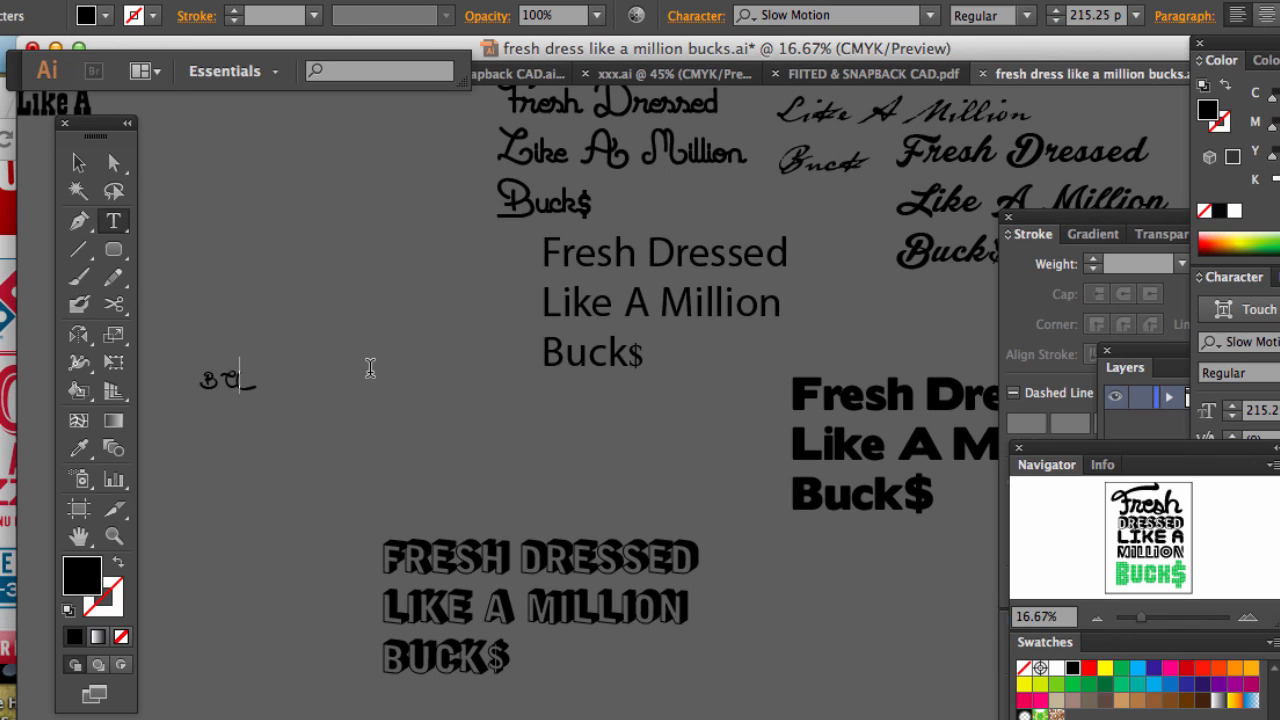
pyautogui.press('BackSpace')
pyautogui.write('UCKS')
pyautogui.click(87, 165)
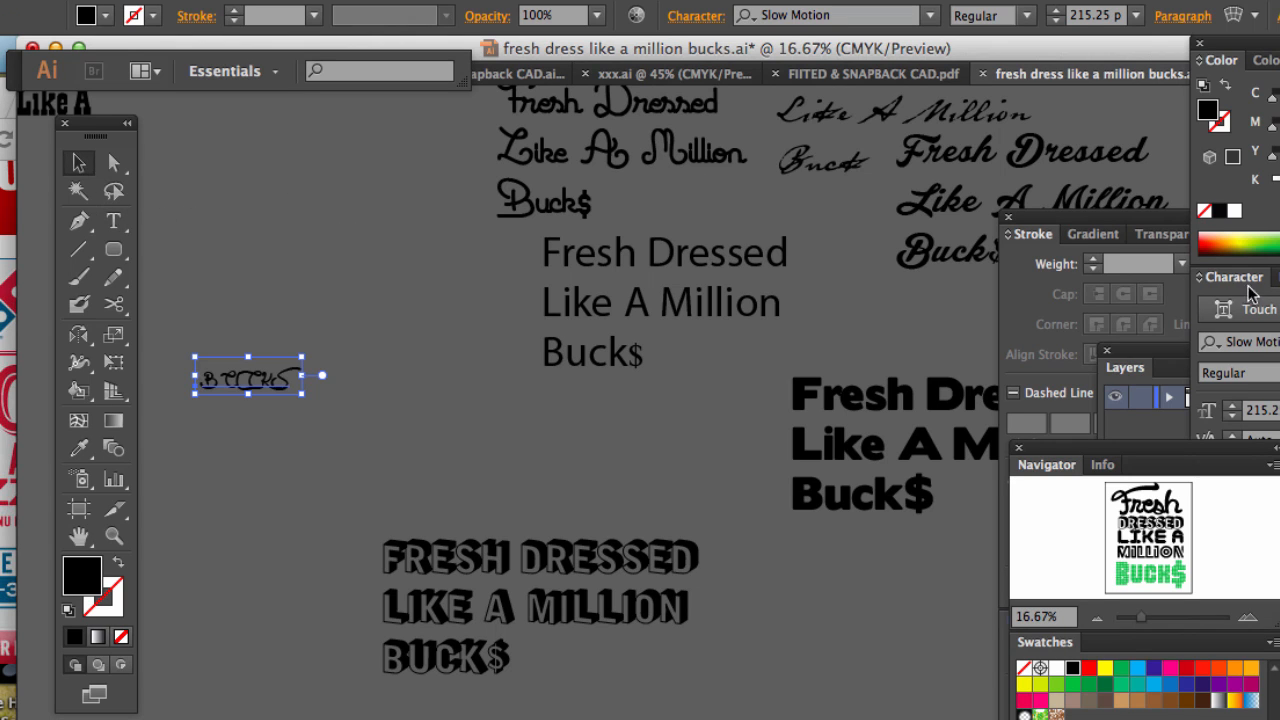
# Step: Set the font of "BUCKS" to Balls on the rampage and enlarge the word to about 461.67 pt
pyautogui.click(1252, 343)
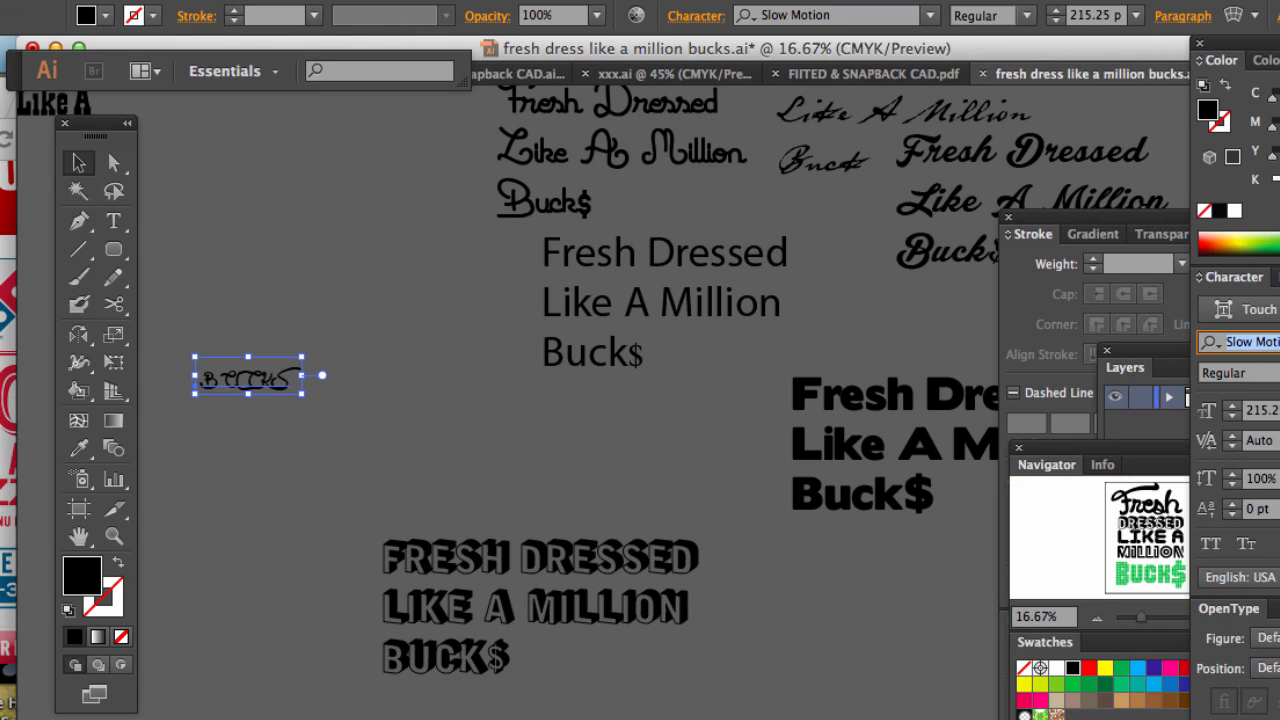
pyautogui.write('B')
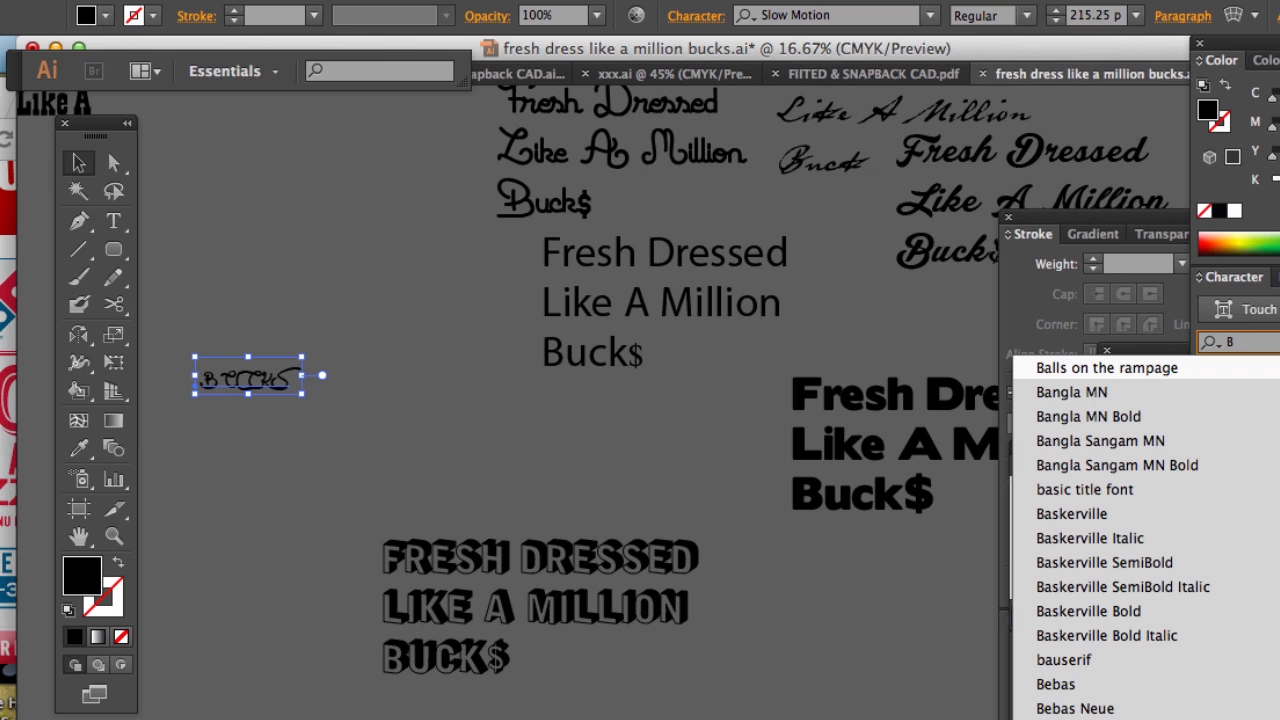
pyautogui.press('Return')
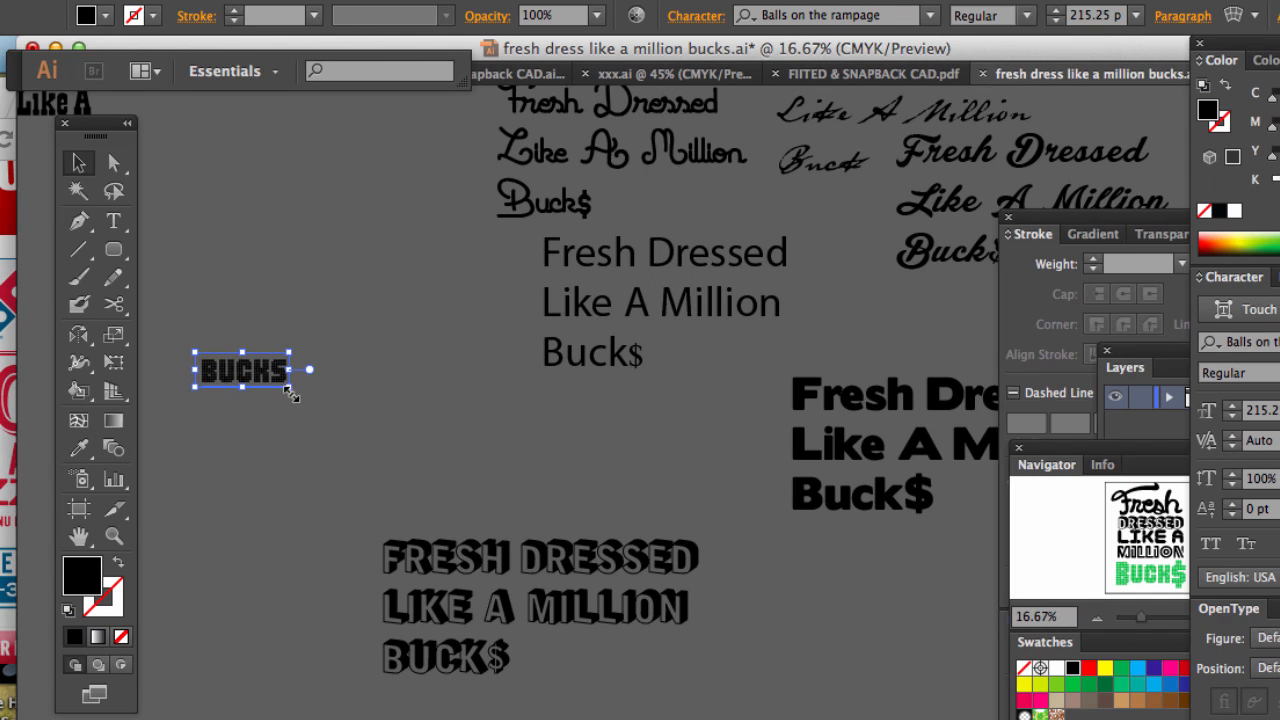
pyautogui.moveTo(290, 391); pyautogui.dragTo(397, 427)
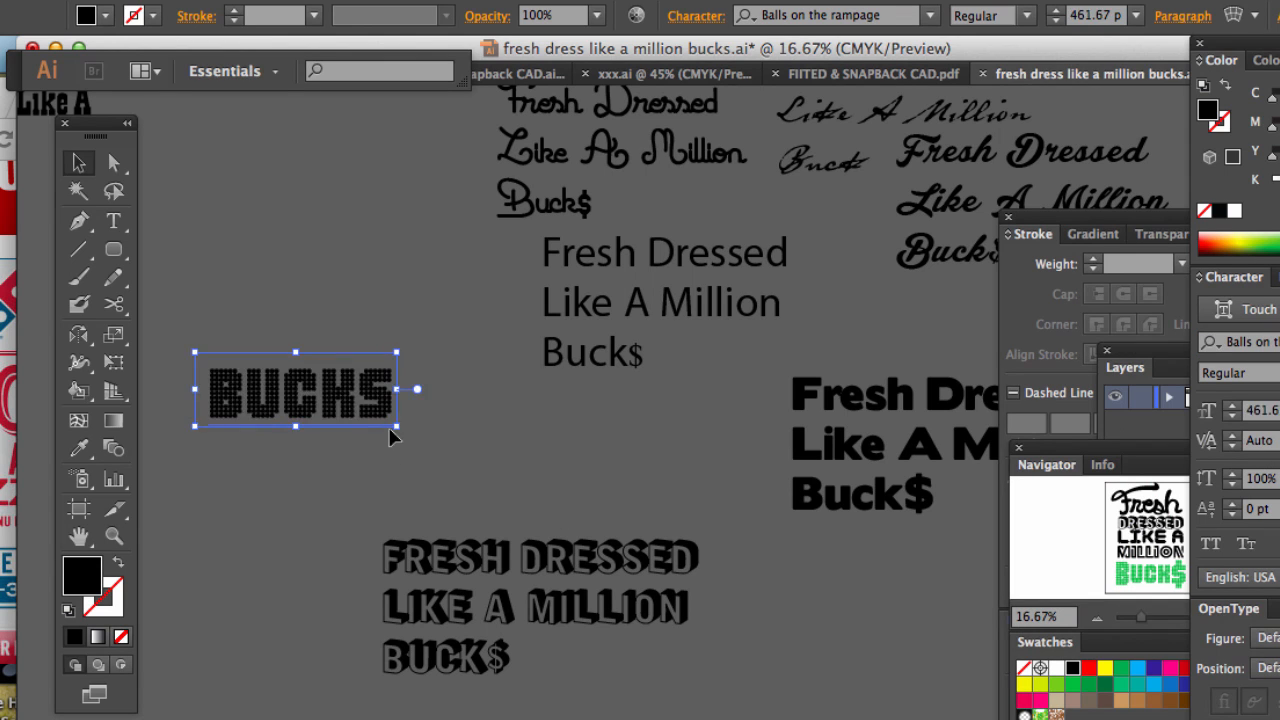
# Step: Test the characters "$#$5567" at the end of the dotted word "BUCKS" and delete them again
pyautogui.click(113, 221)
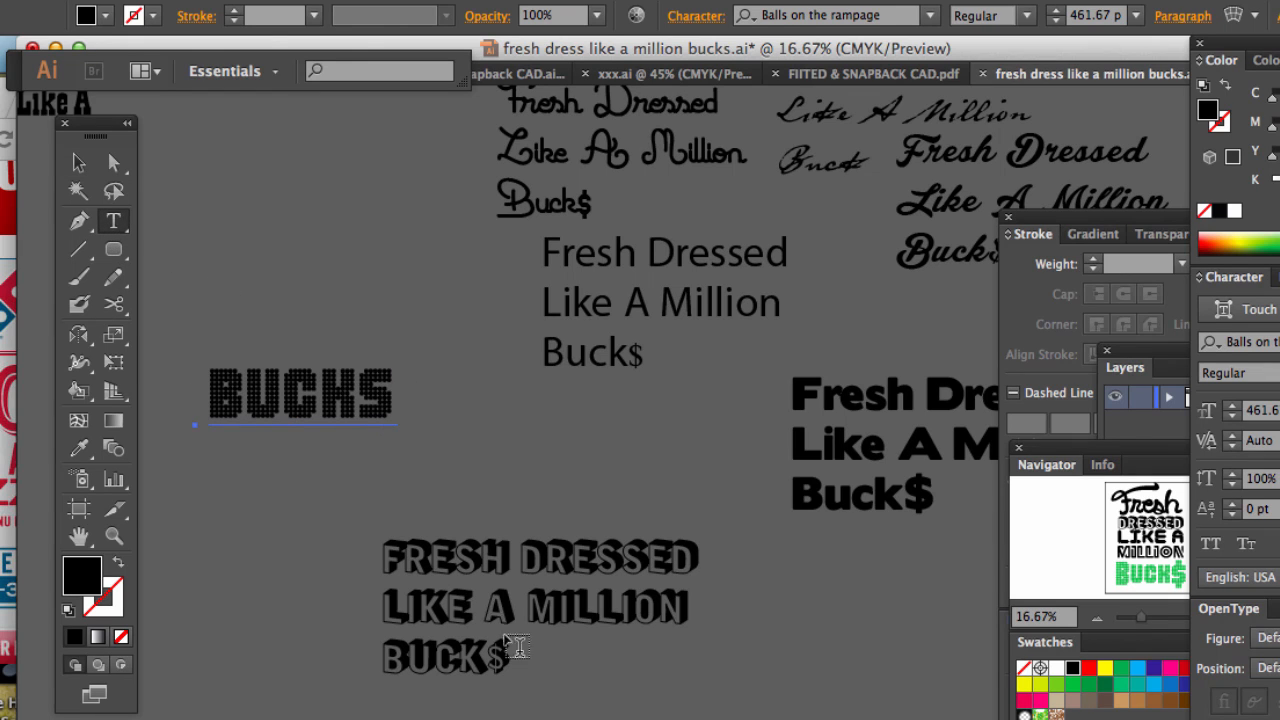
pyautogui.click(389, 402)
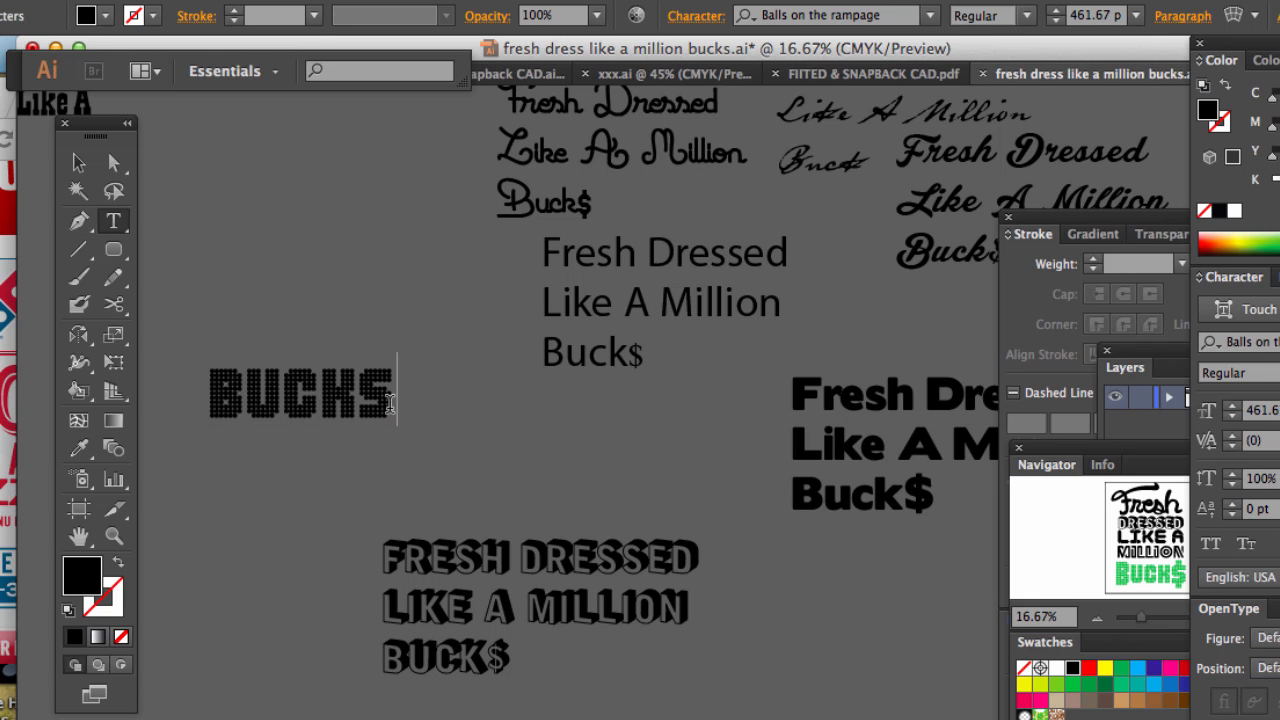
pyautogui.write('$')
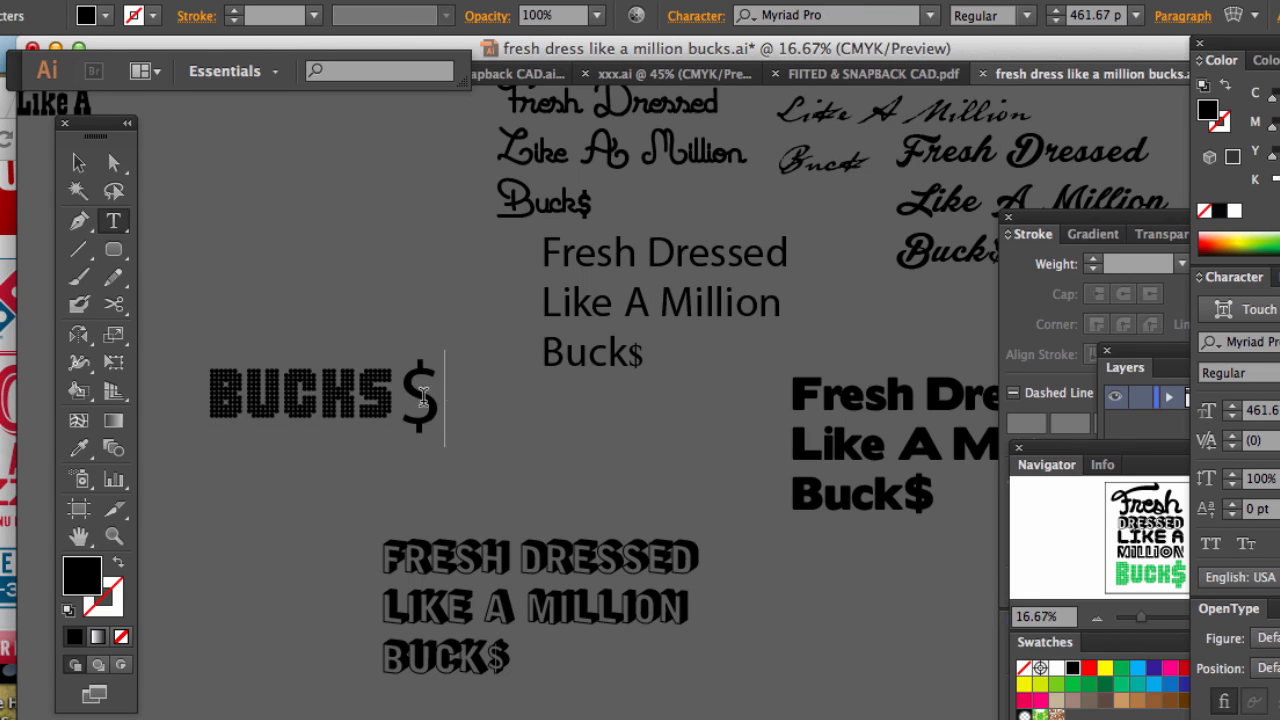
pyautogui.write('#')
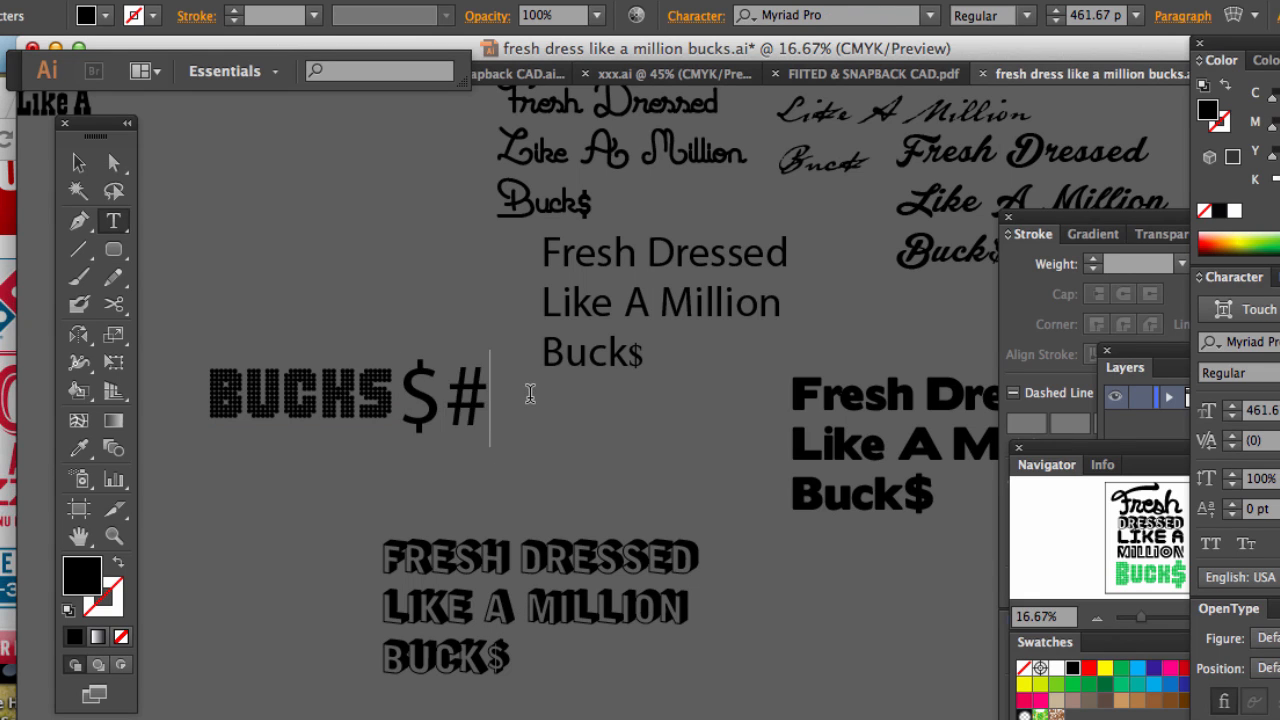
pyautogui.write('$5')
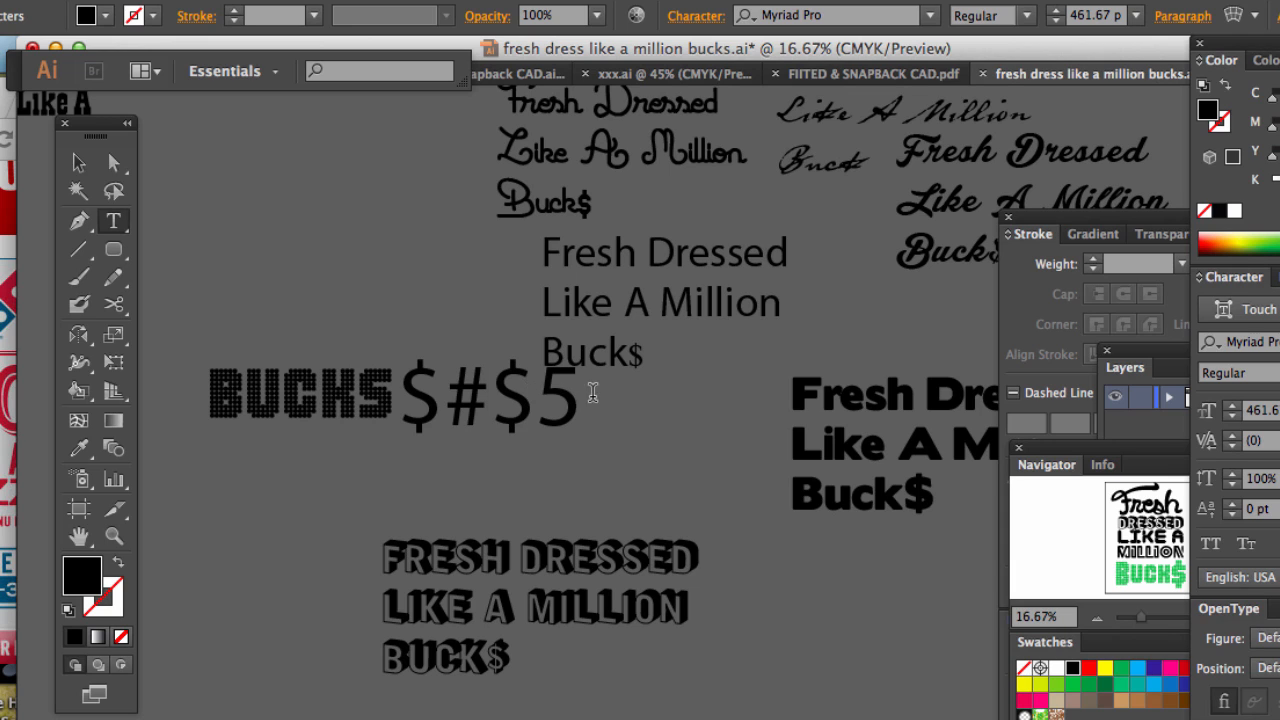
pyautogui.write('567')
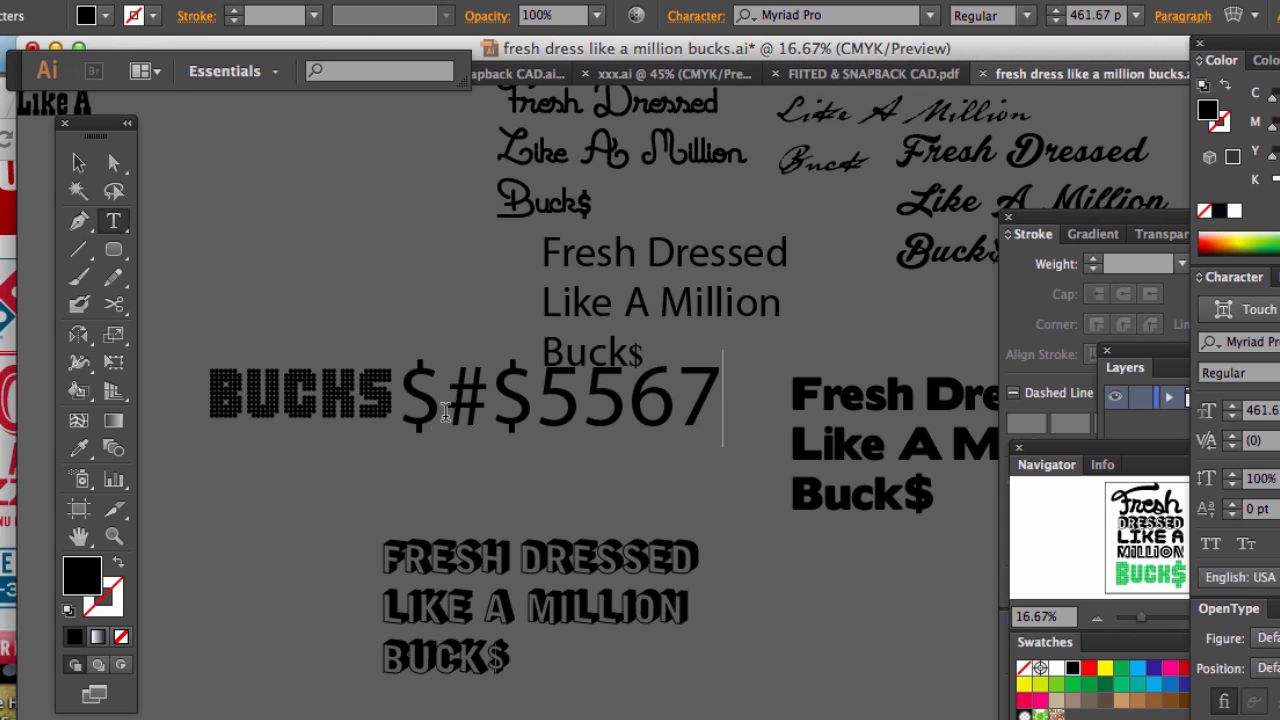
pyautogui.moveTo(396, 392); pyautogui.dragTo(720, 366)
pyautogui.press('BackSpace')
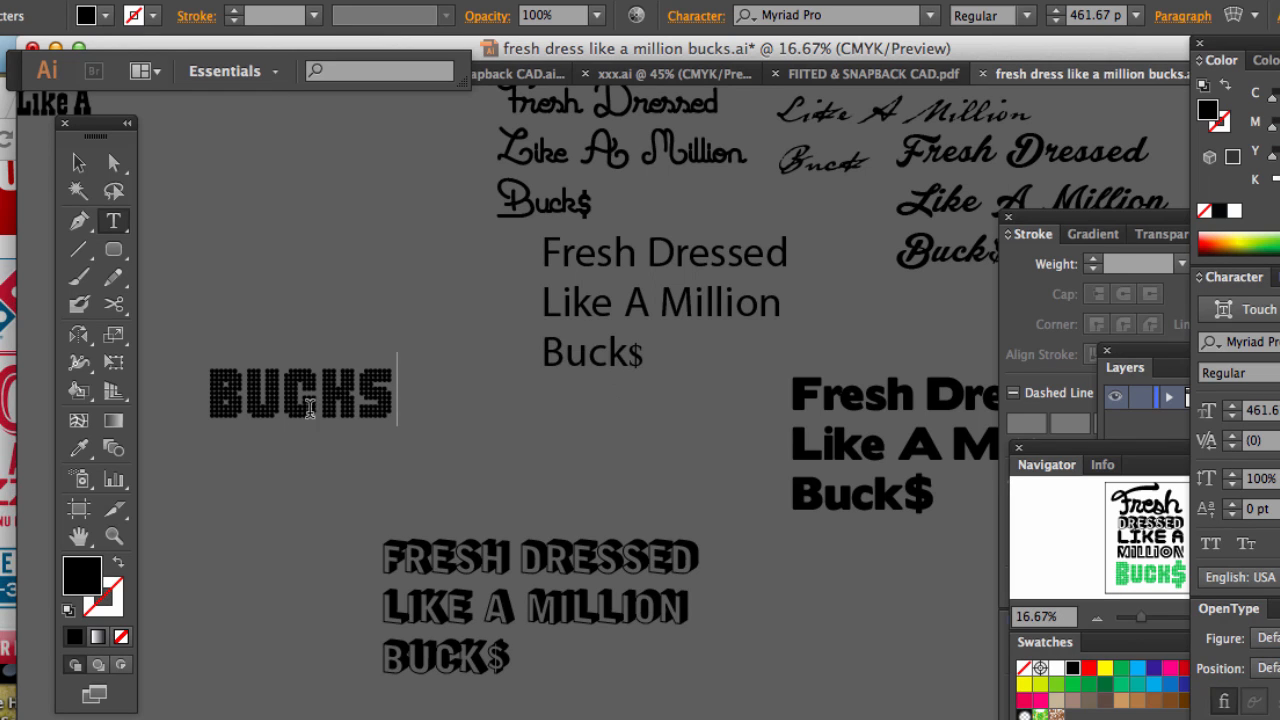
pyautogui.click(79, 164)
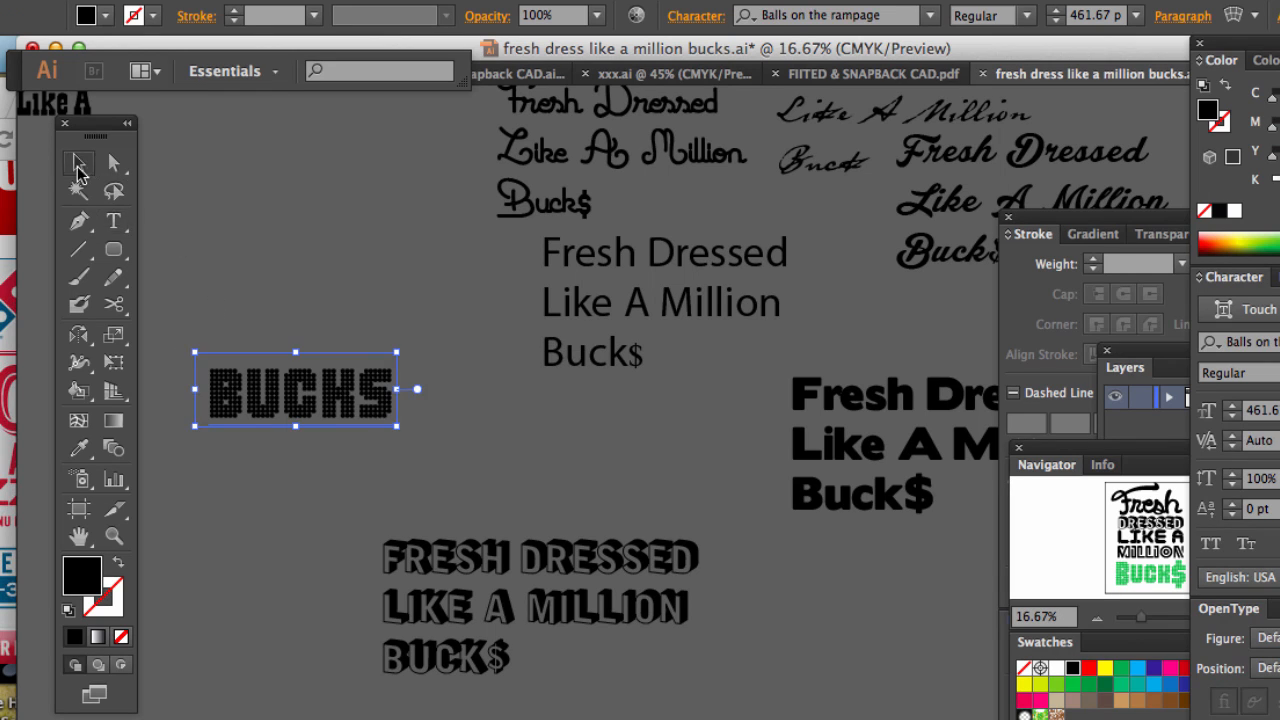
# Step: Duplicate the dotted "BUCKS" just below the original and convert the copy to outlines
pyautogui.click(242, 278)
pyautogui.moveTo(290, 402); pyautogui.dragTo(301, 482)
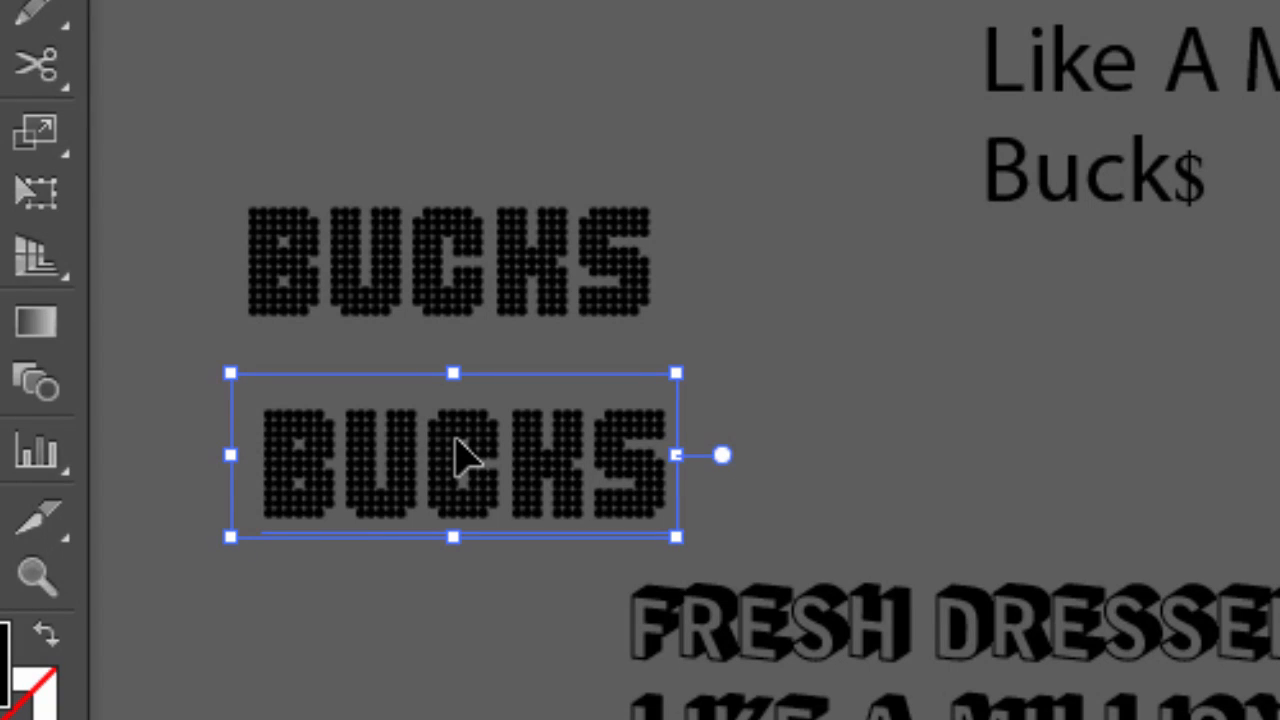
pyautogui.hotkey('shift', 'ctrl', 'o')
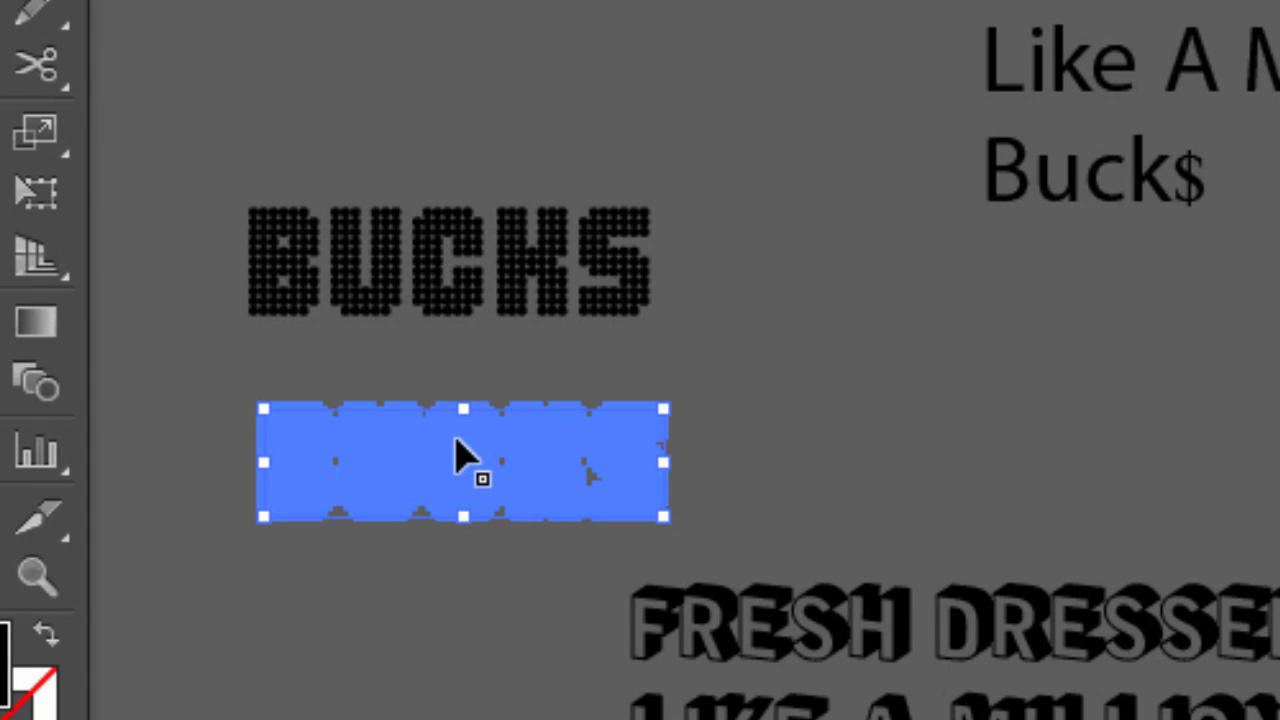
pyautogui.click(794, 400)
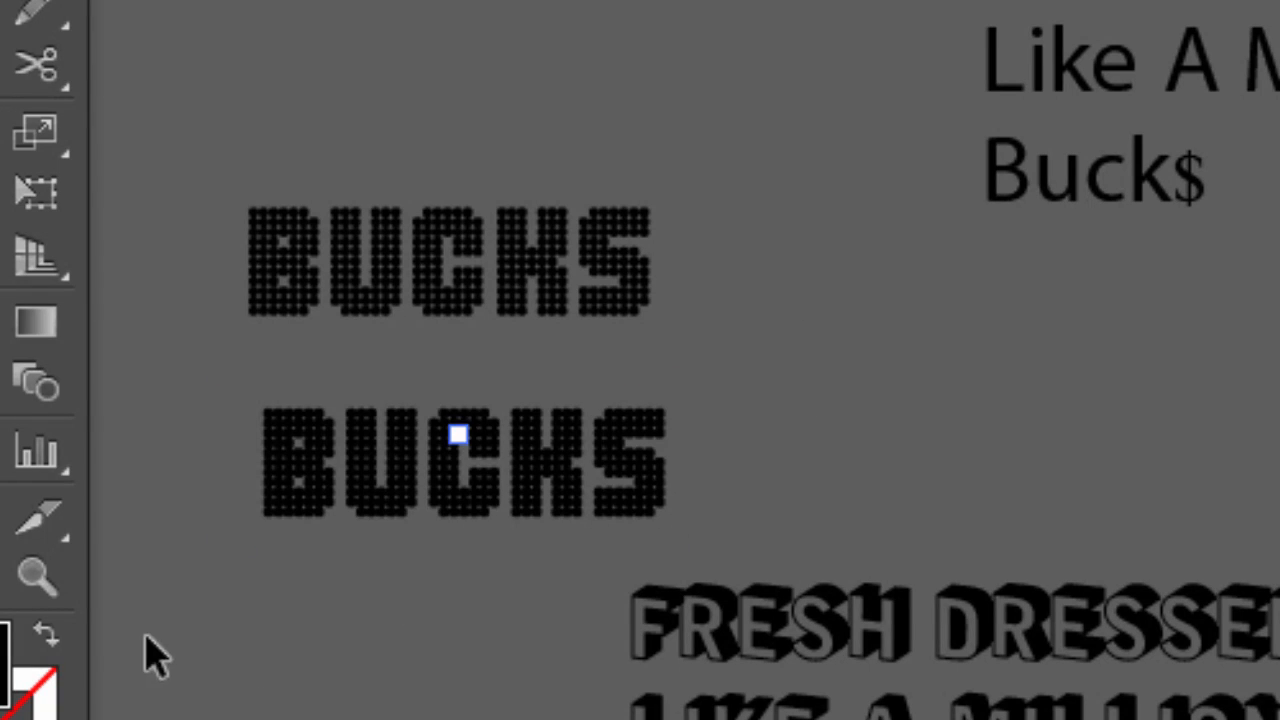
# Step: Examine up close the individual dot shapes and anchor points that make up the outlined copy of "BUCKS"
pyautogui.click(40, 578)
pyautogui.click(471, 383)
pyautogui.moveTo(740, 449); pyautogui.dragTo(488, 99)
pyautogui.moveTo(1270, 346); pyautogui.dragTo(755, 435)
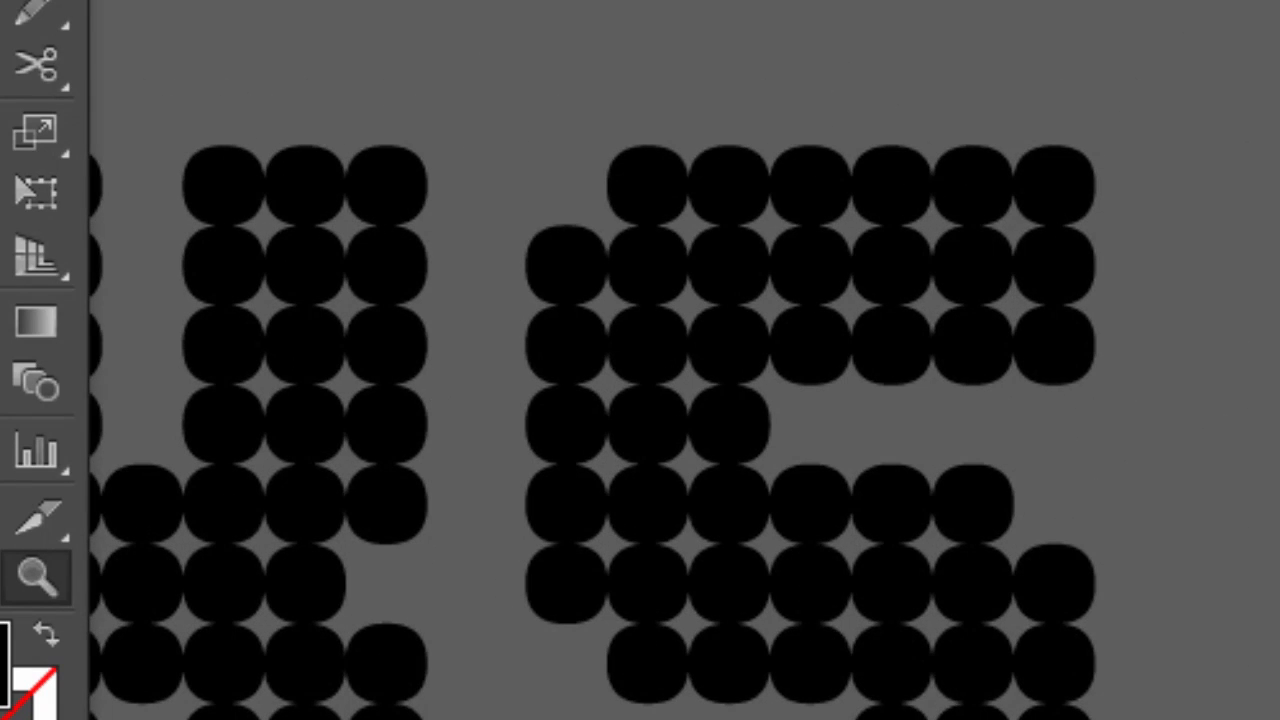
pyautogui.press('v')
pyautogui.click(823, 180)
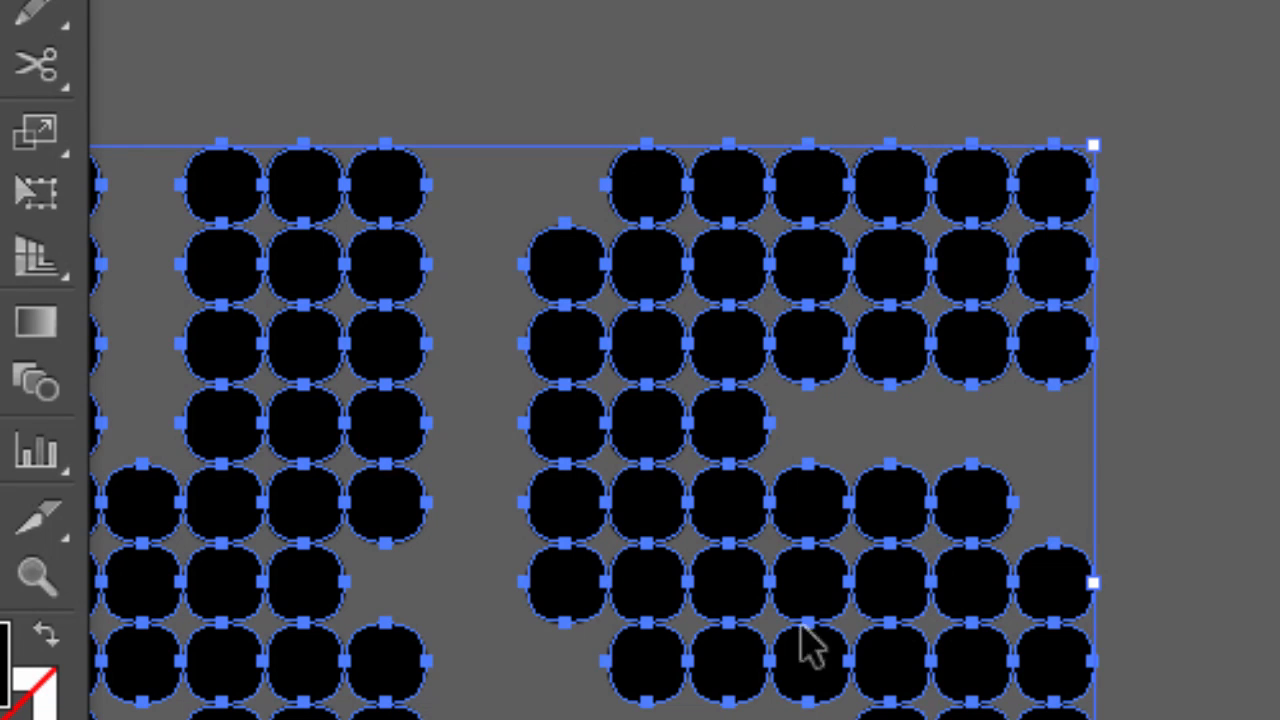
pyautogui.press('a')
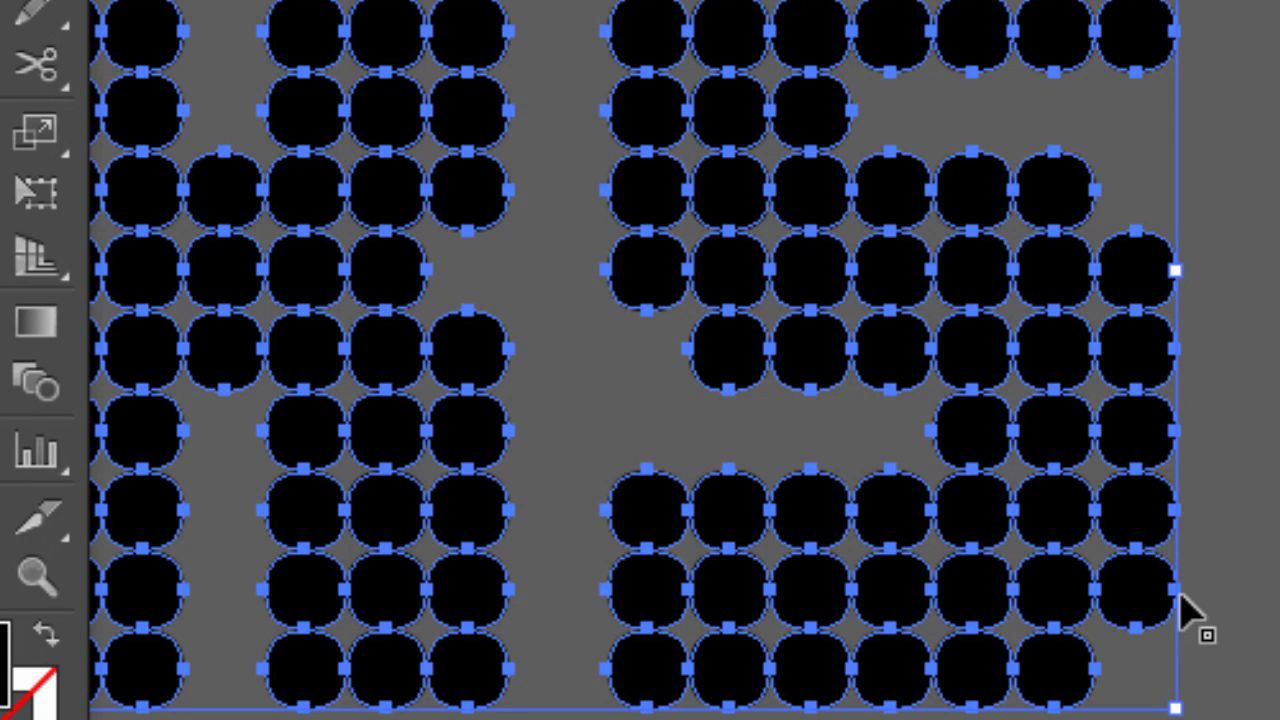
# Step: Place the green dotted "BUCK$" lettering in the empty area below the slab-serif "Like A"
pyautogui.hotkey('ctrl', '-')
pyautogui.hotkey('ctrl', '-')
pyautogui.hotkey('ctrl', '-')
pyautogui.hotkey('ctrl', '-')
pyautogui.hotkey('ctrl', '-')
pyautogui.hotkey('ctrl', '-')
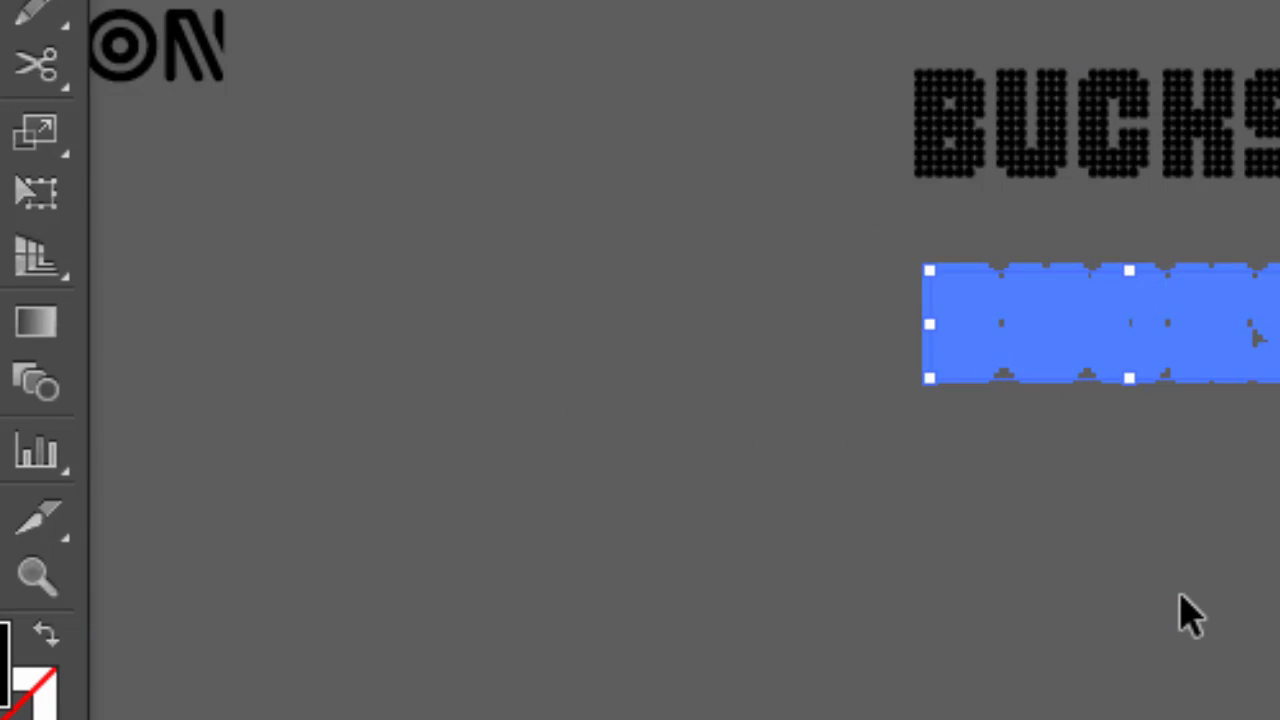
pyautogui.press('space')
pyautogui.moveTo(594, 430); pyautogui.dragTo(1194, 471)
pyautogui.moveTo(1135, 227); pyautogui.dragTo(1216, 538)
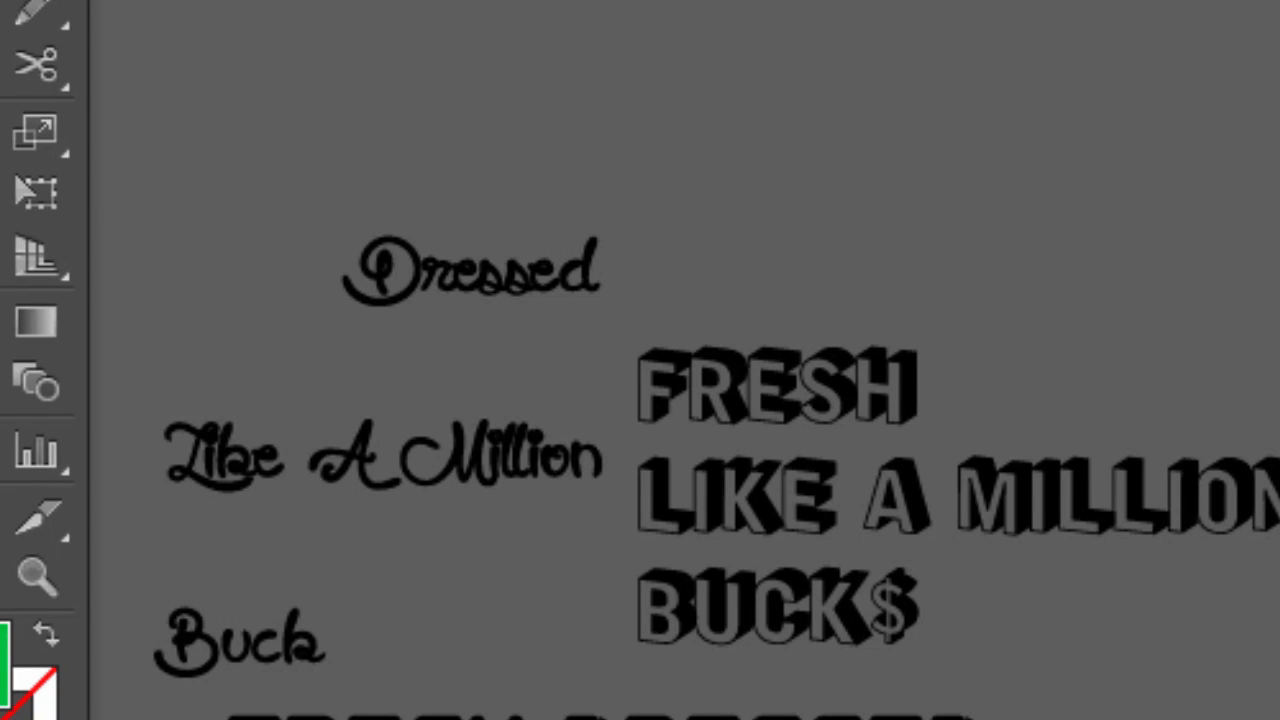
pyautogui.moveTo(1150, 600); pyautogui.dragTo(1268, 395)
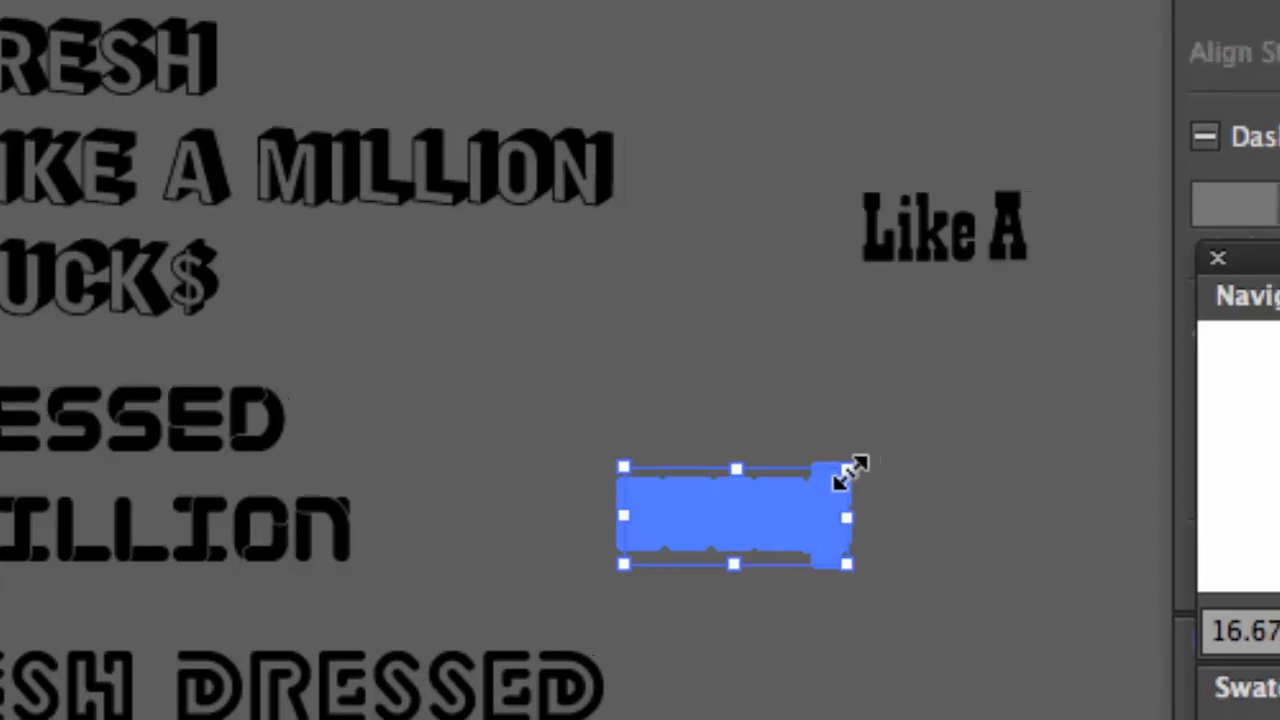
# Step: Enlarge the green dotted "BUCK$" to more than double its size in the empty area below the slab-serif "Like A"
pyautogui.moveTo(851, 471); pyautogui.dragTo(1154, 232)
pyautogui.moveTo(940, 405); pyautogui.dragTo(535, 240)
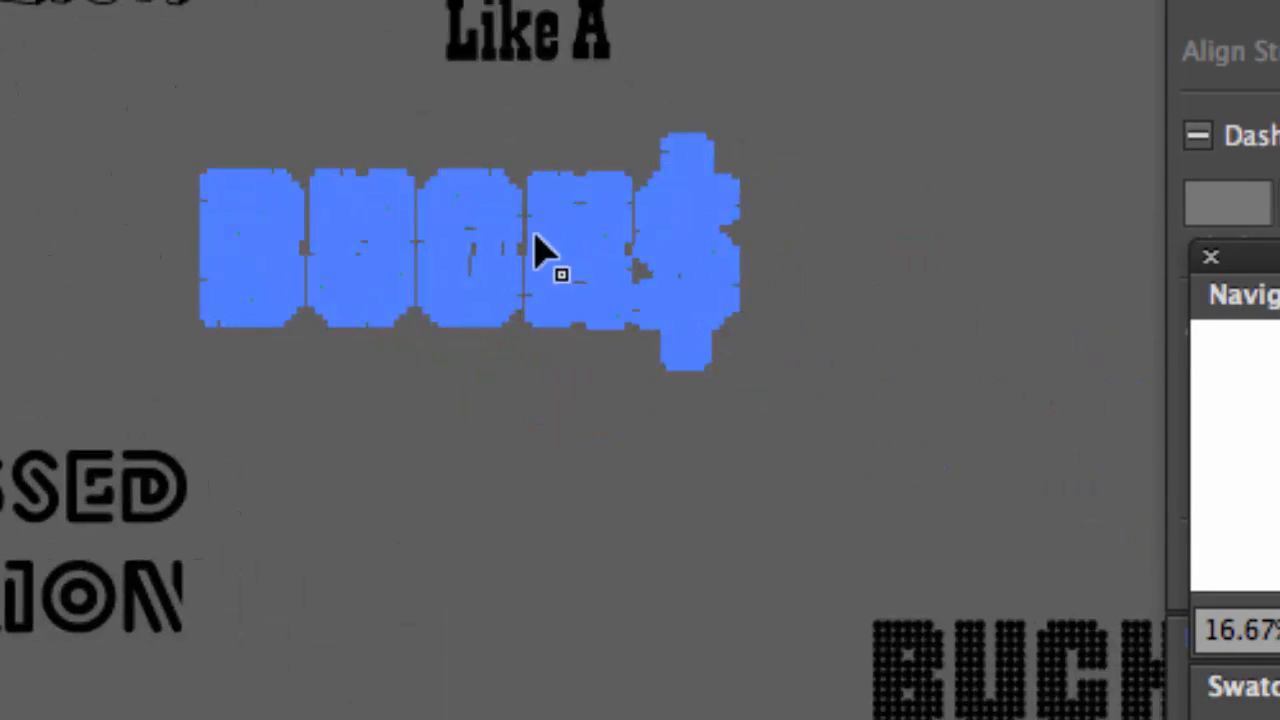
pyautogui.click(729, 486)
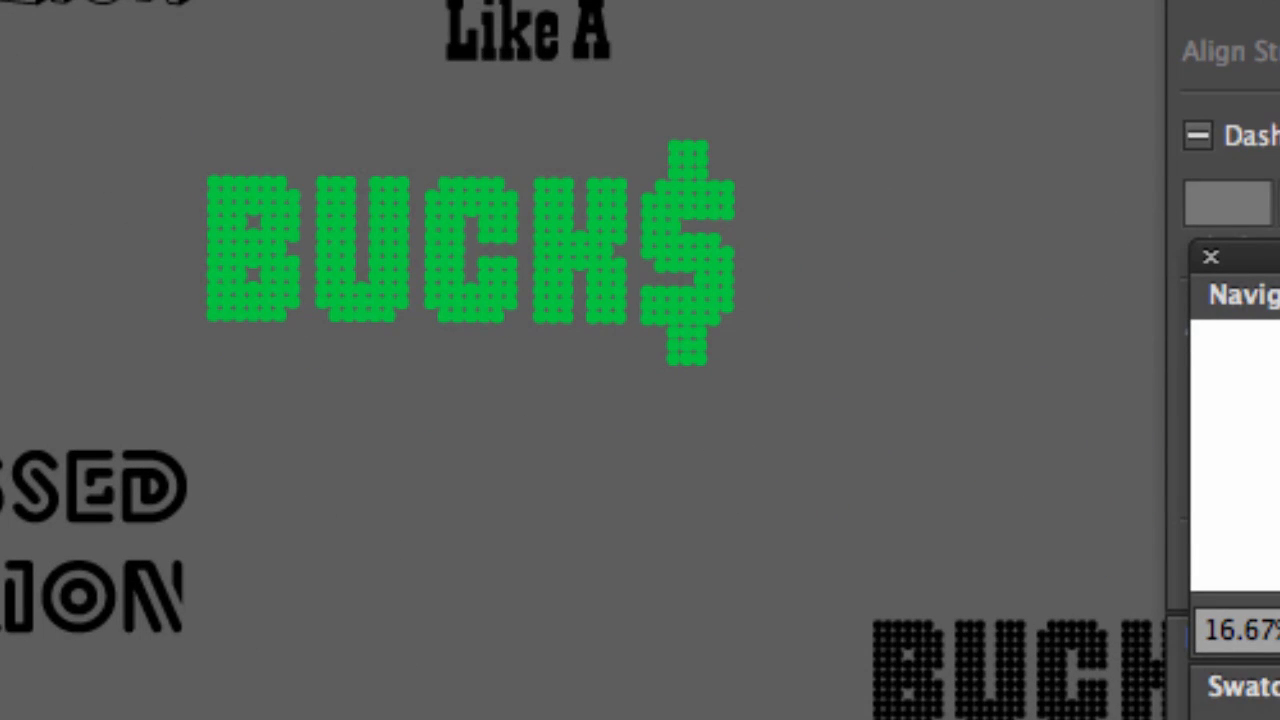
# Step: Select the anchor points of the three-by-three block of dots at the end of the dollar sign's upper arm
pyautogui.moveTo(234, 137); pyautogui.dragTo(770, 412)
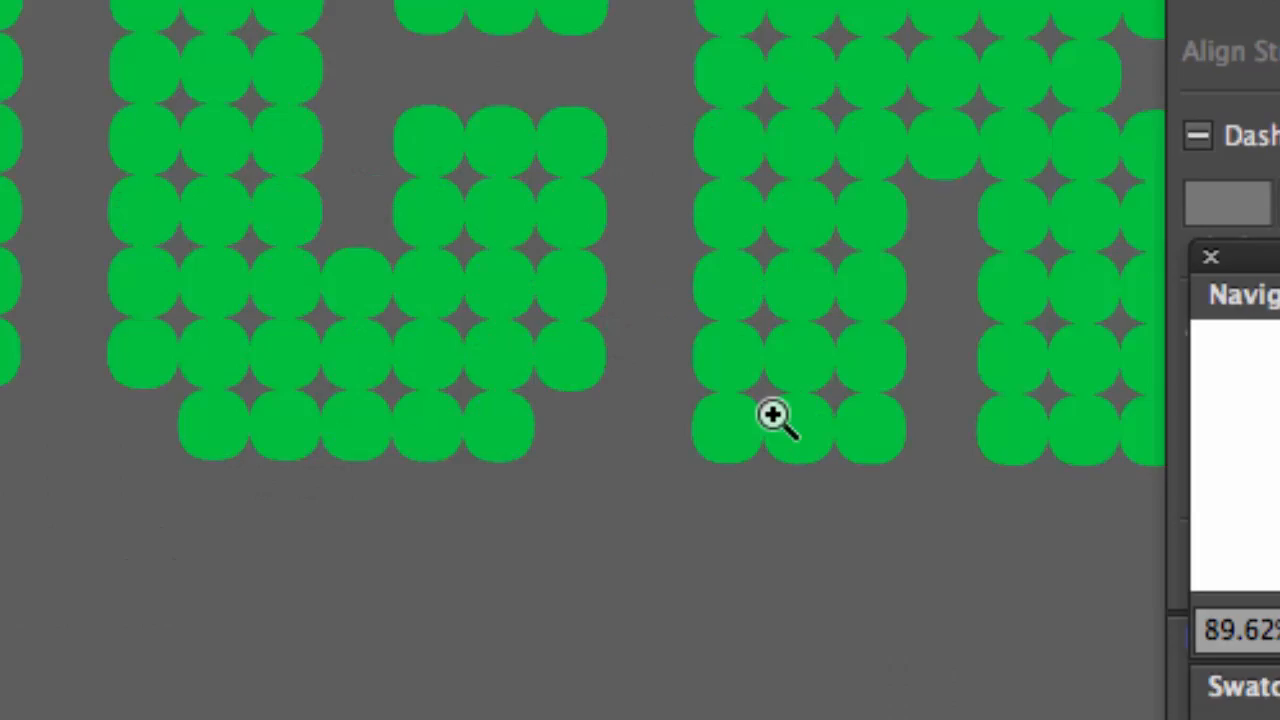
pyautogui.moveTo(793, 271); pyautogui.dragTo(0, 513)
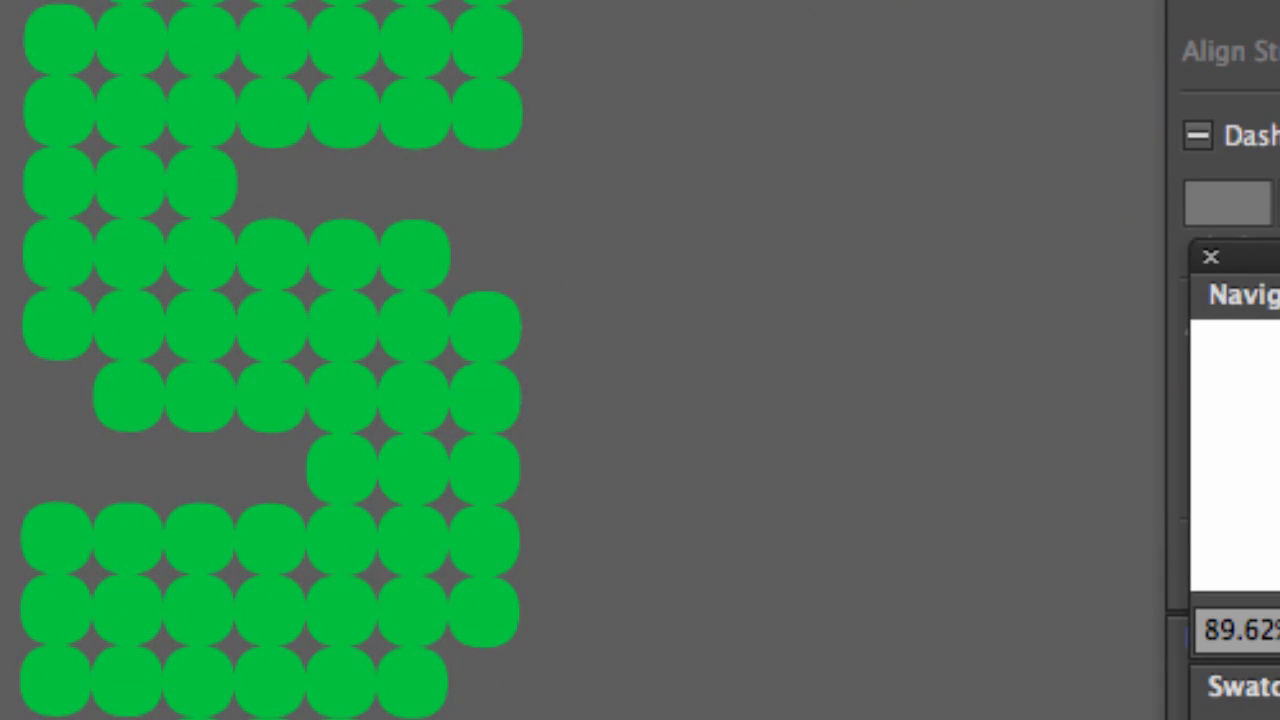
pyautogui.moveTo(629, 131); pyautogui.dragTo(495, 240)
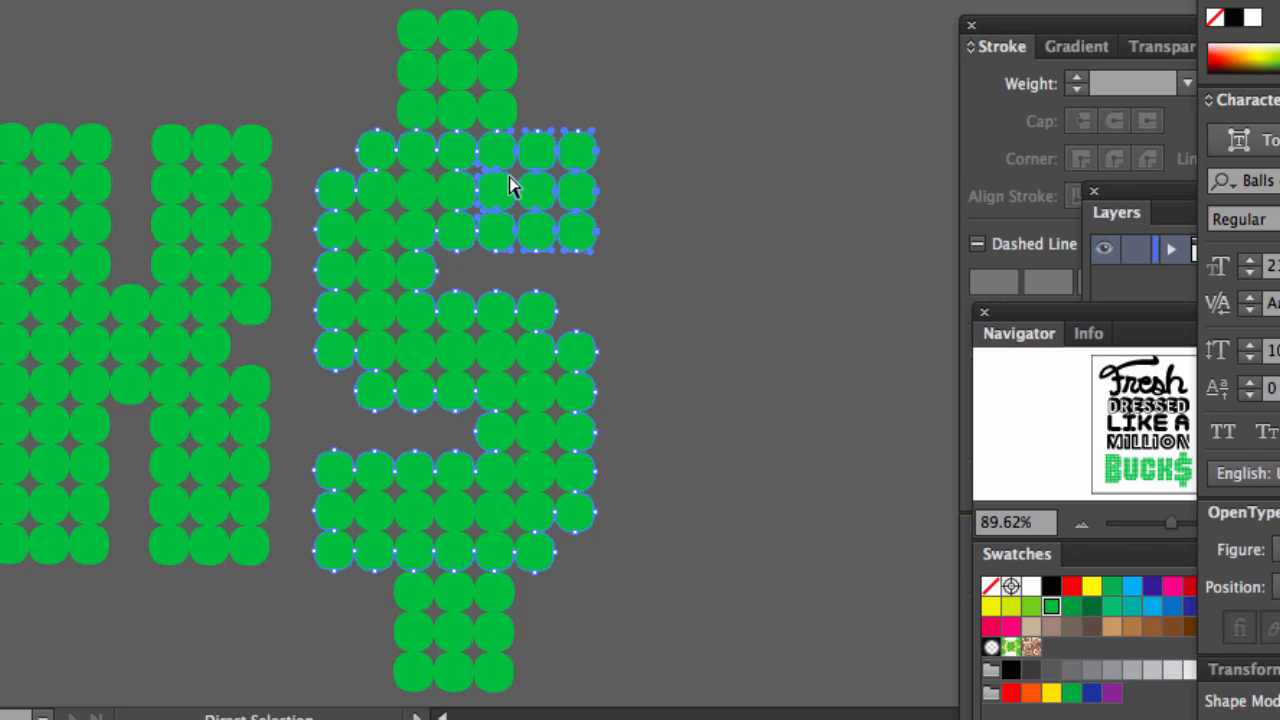
pyautogui.moveTo(634, 127); pyautogui.dragTo(506, 222)
pyautogui.click(635, 129)
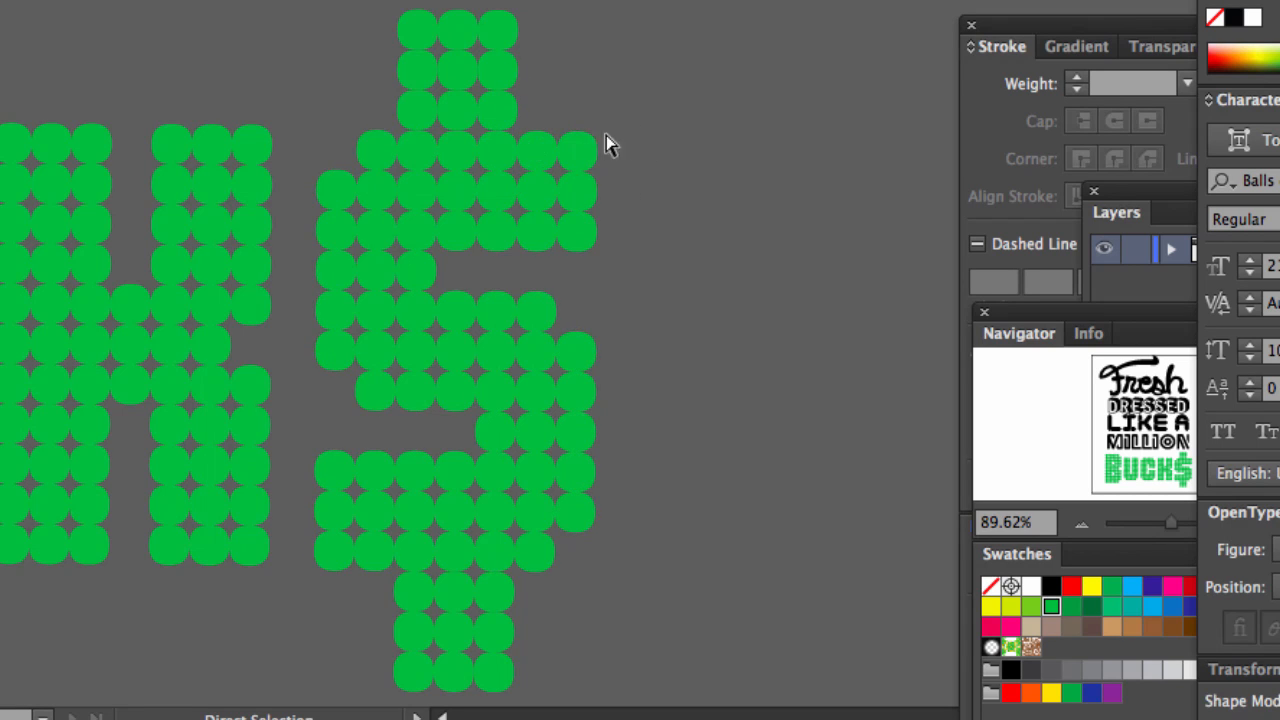
pyautogui.click(577, 235)
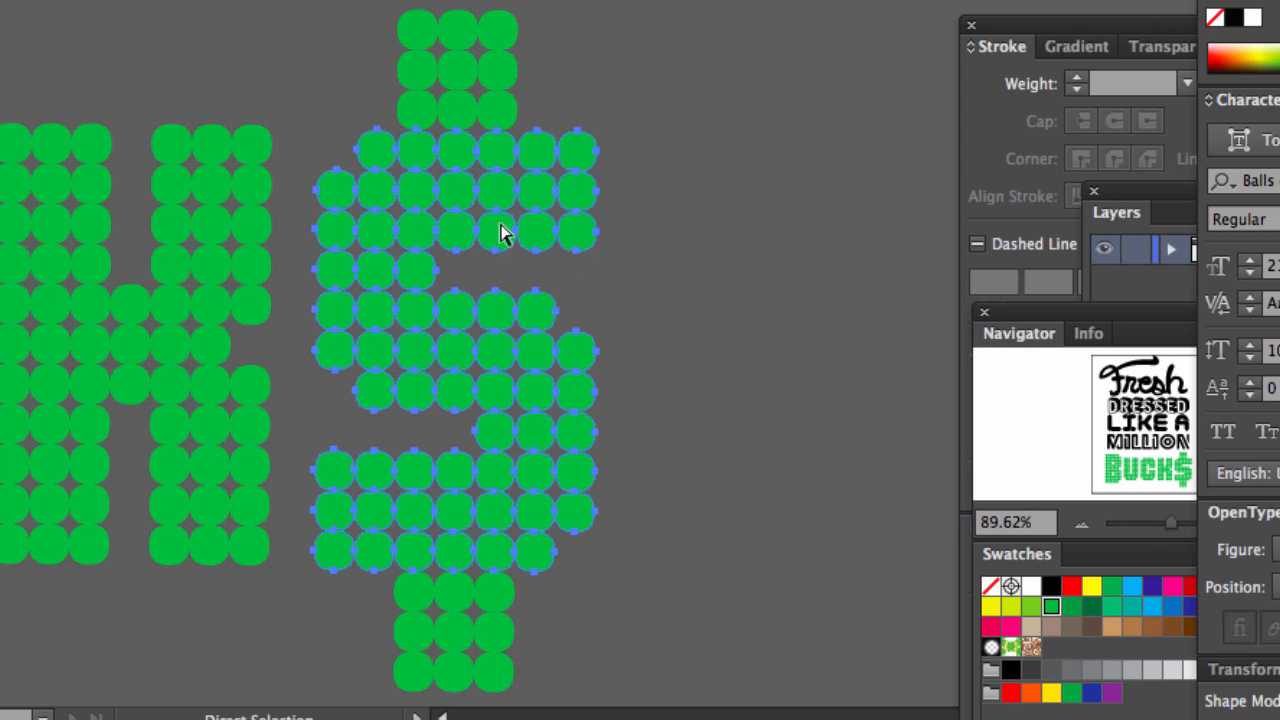
pyautogui.moveTo(640, 129); pyautogui.dragTo(497, 257)
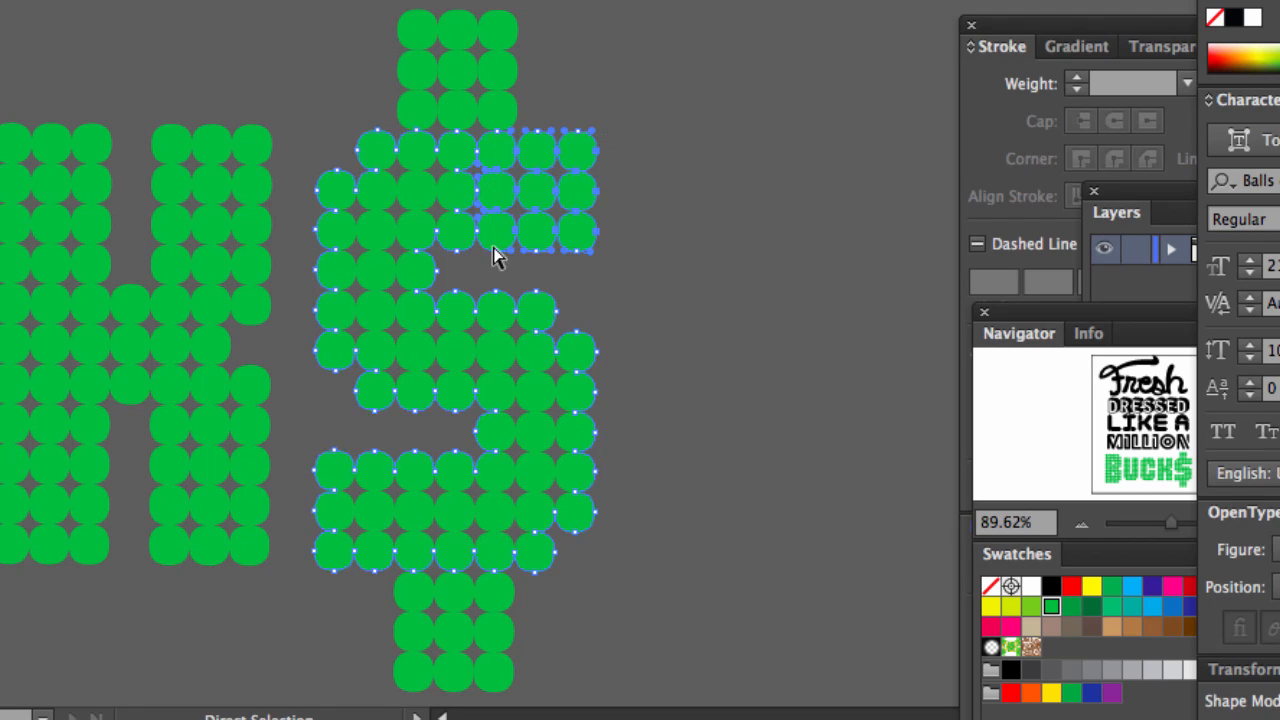
# Step: Place a copy of the green dotted "BUCK$" below the stacked "Fresh", "DRESSED" and "LIKE A"
pyautogui.scroll(-3, 514, 300)
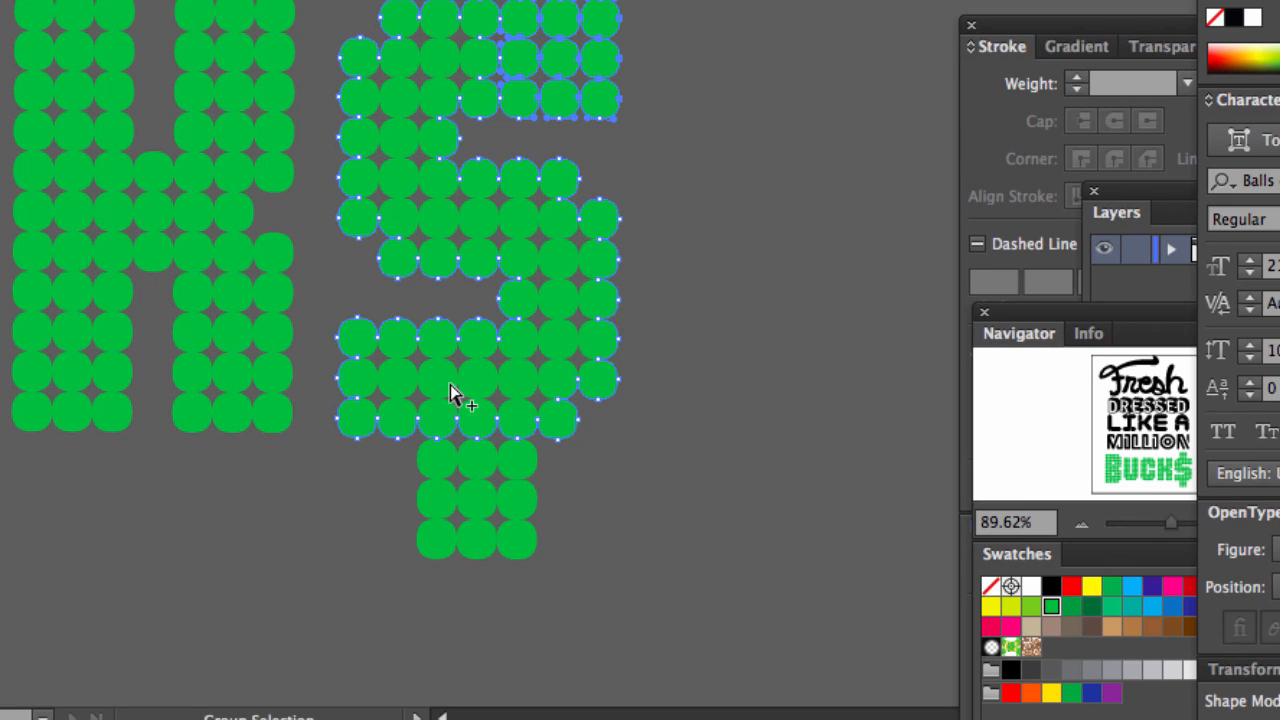
pyautogui.press('super+minus')
pyautogui.press('super+minus')
pyautogui.press('super+minus')
pyautogui.press('super+minus')
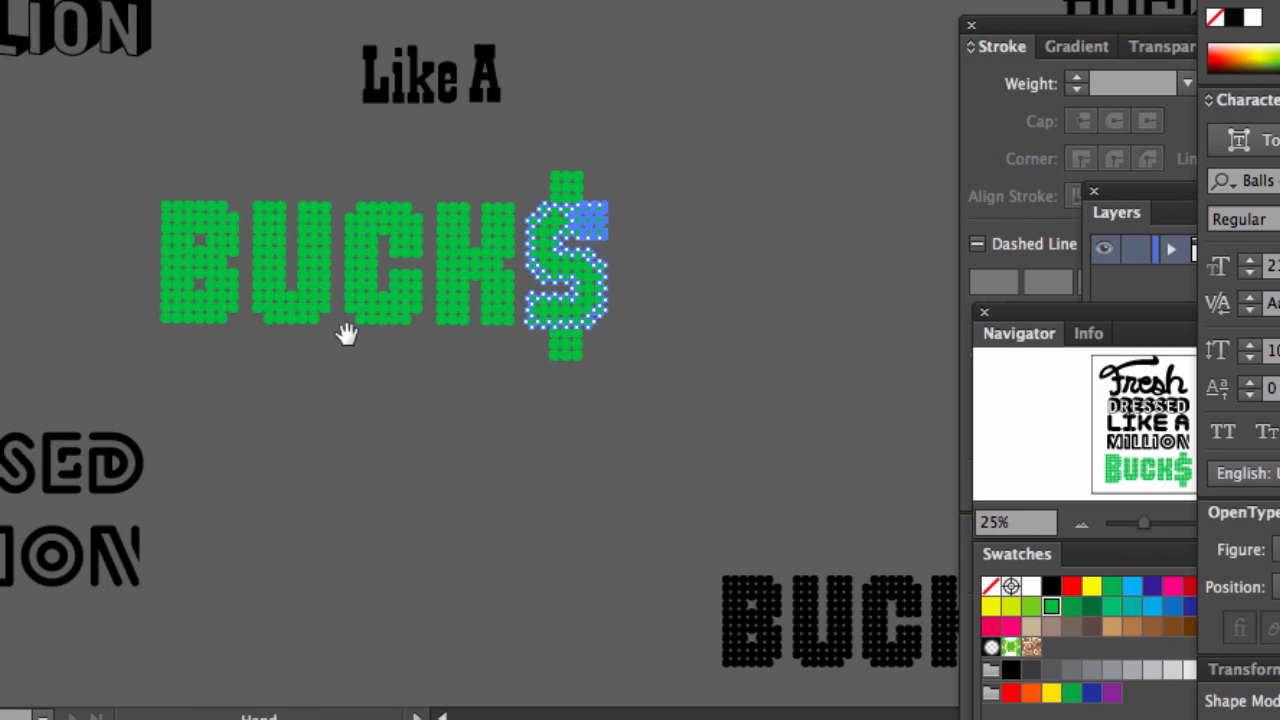
pyautogui.moveTo(343, 334); pyautogui.dragTo(733, 166)
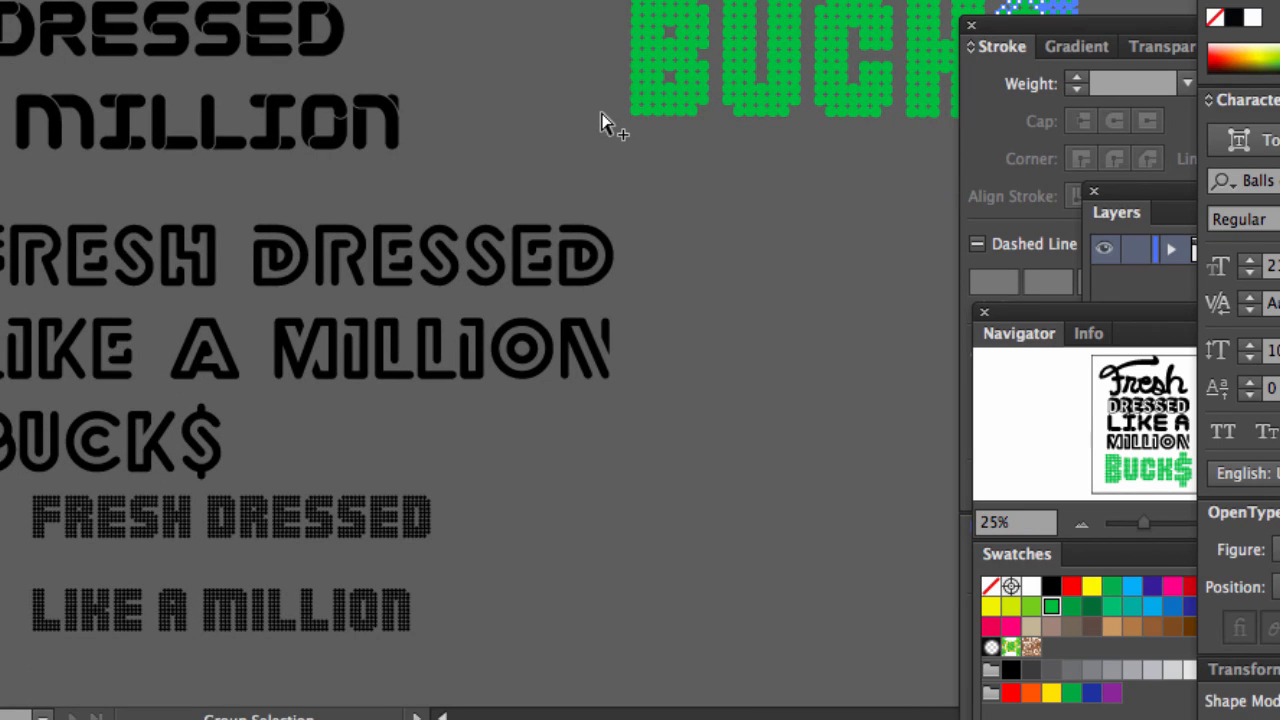
pyautogui.press('super+minus')
pyautogui.press('super+minus')
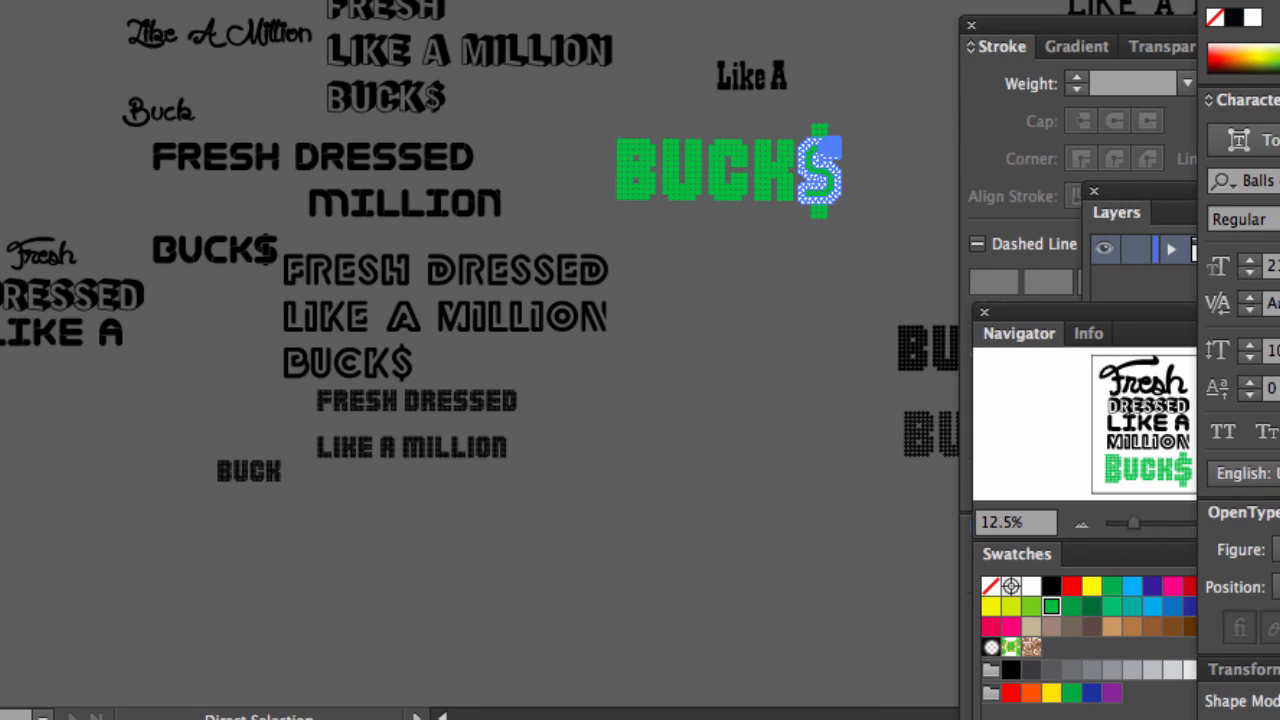
pyautogui.press('v')
pyautogui.moveTo(618, 108); pyautogui.dragTo(182, 424)
pyautogui.moveTo(330, 468); pyautogui.dragTo(331, 468)
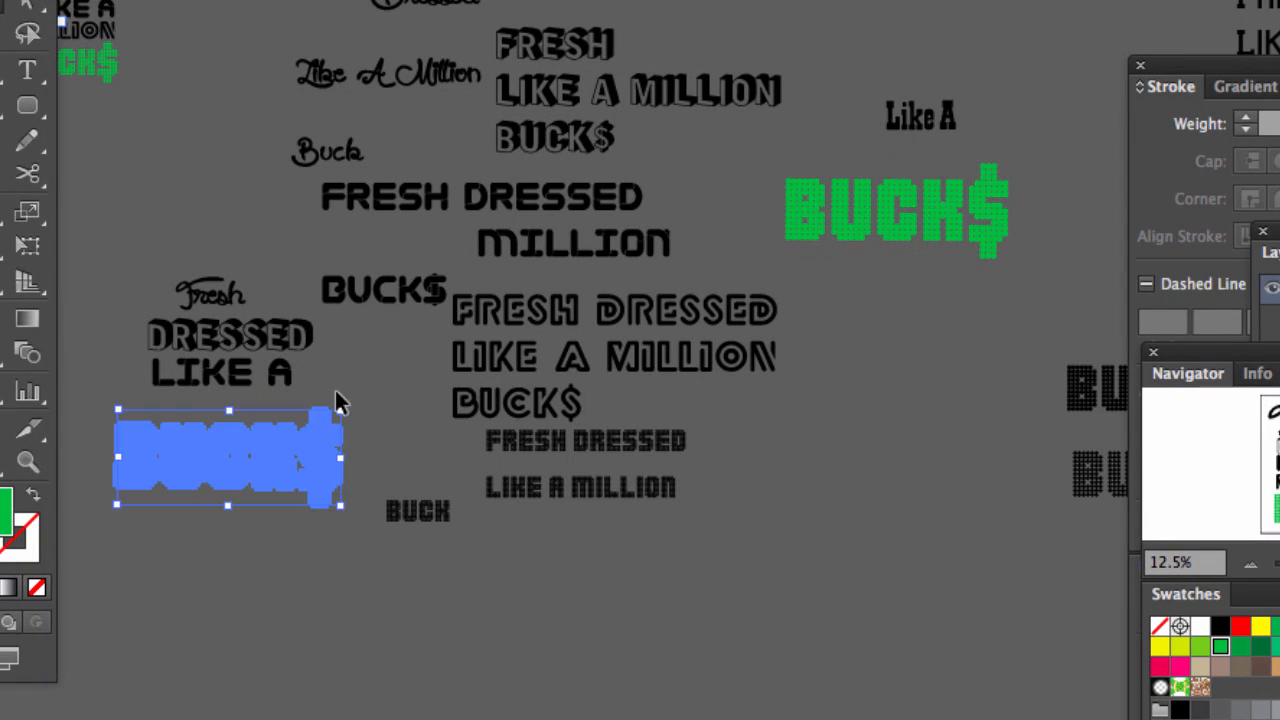
pyautogui.click(140, 400)
# Step: Shift "DRESSED" and "LIKE A" leftward above the copied "BUCK$" and move the inline-style "MILLION" directly beneath "LIKE A"
pyautogui.moveTo(128, 332); pyautogui.dragTo(261, 386)
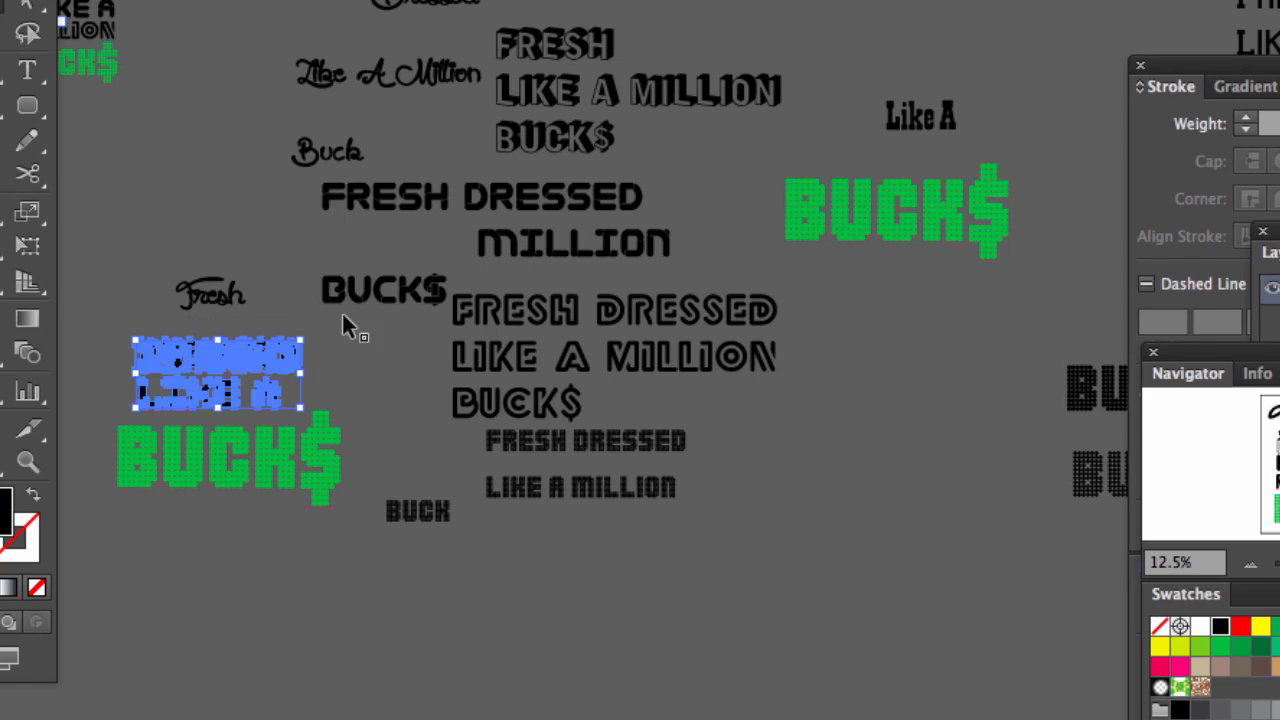
pyautogui.moveTo(306, 249); pyautogui.dragTo(352, 260)
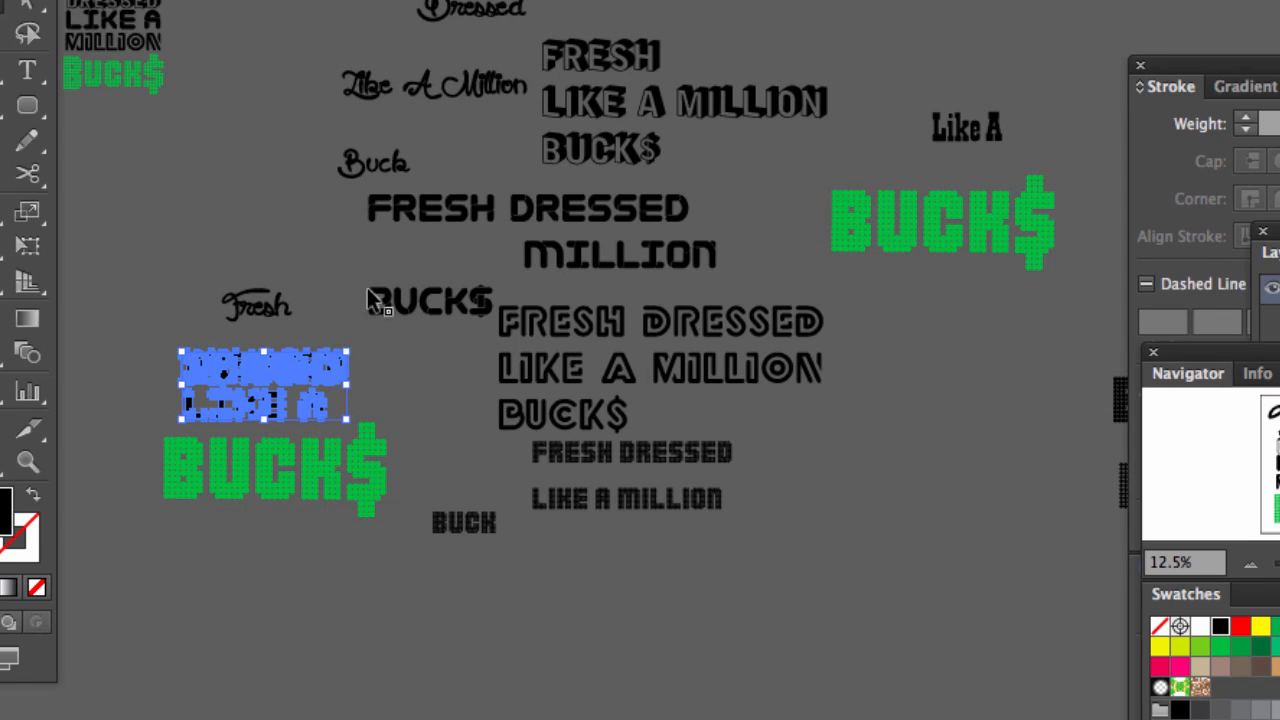
pyautogui.click(441, 385)
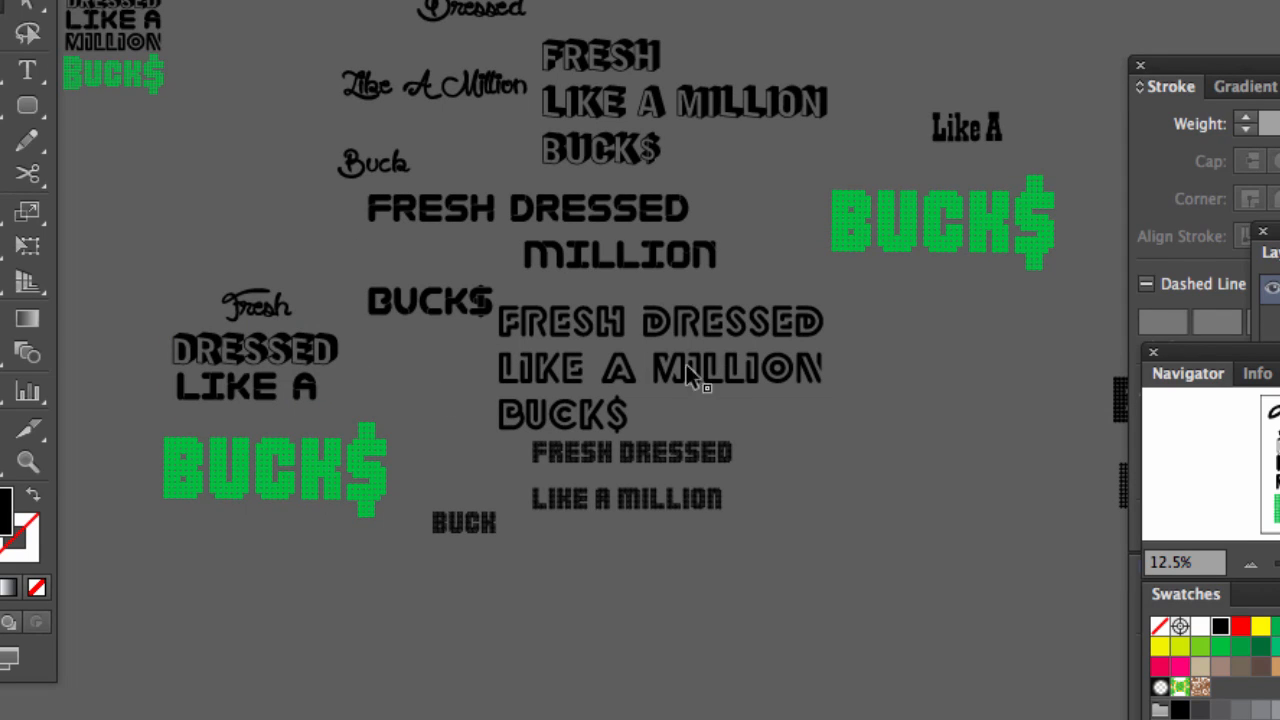
pyautogui.moveTo(641, 350); pyautogui.dragTo(332, 431)
pyautogui.click(142, 469)
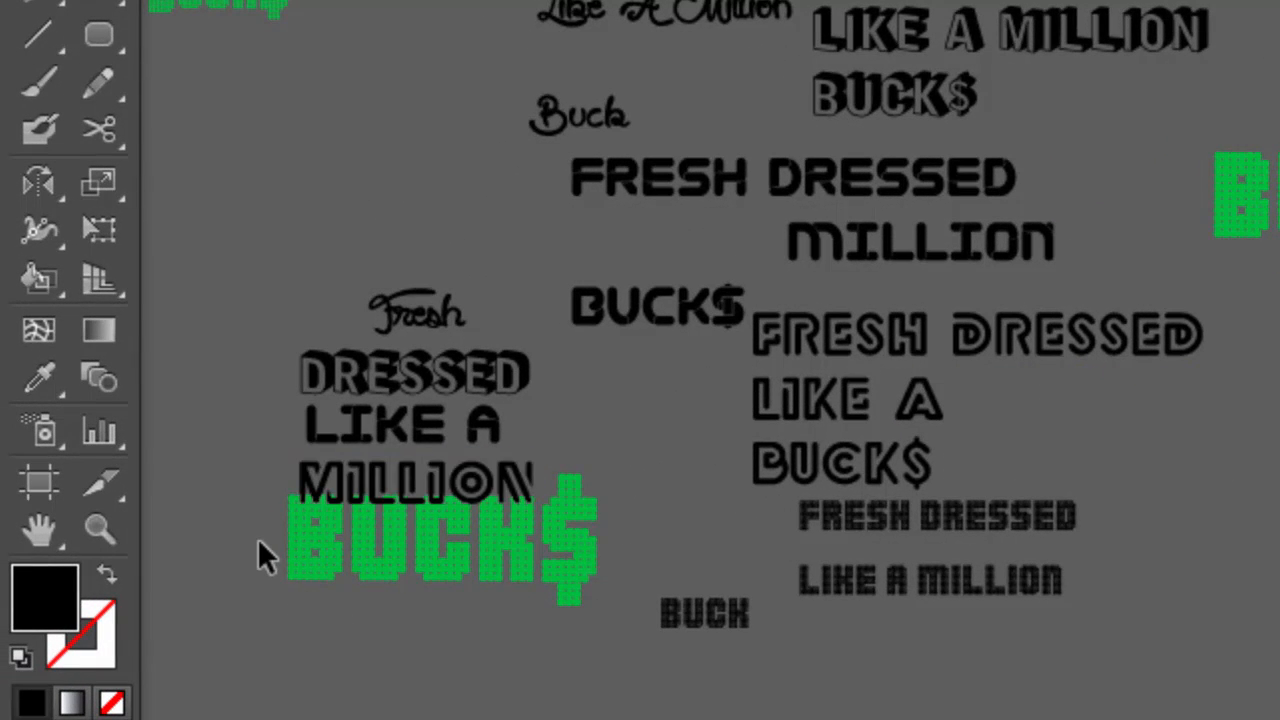
# Step: Scale the copied green "BUCK$" down to about the width of "MILLION" and line it up directly beneath that word
pyautogui.click(565, 556)
pyautogui.moveTo(594, 478); pyautogui.dragTo(508, 514)
pyautogui.click(553, 467)
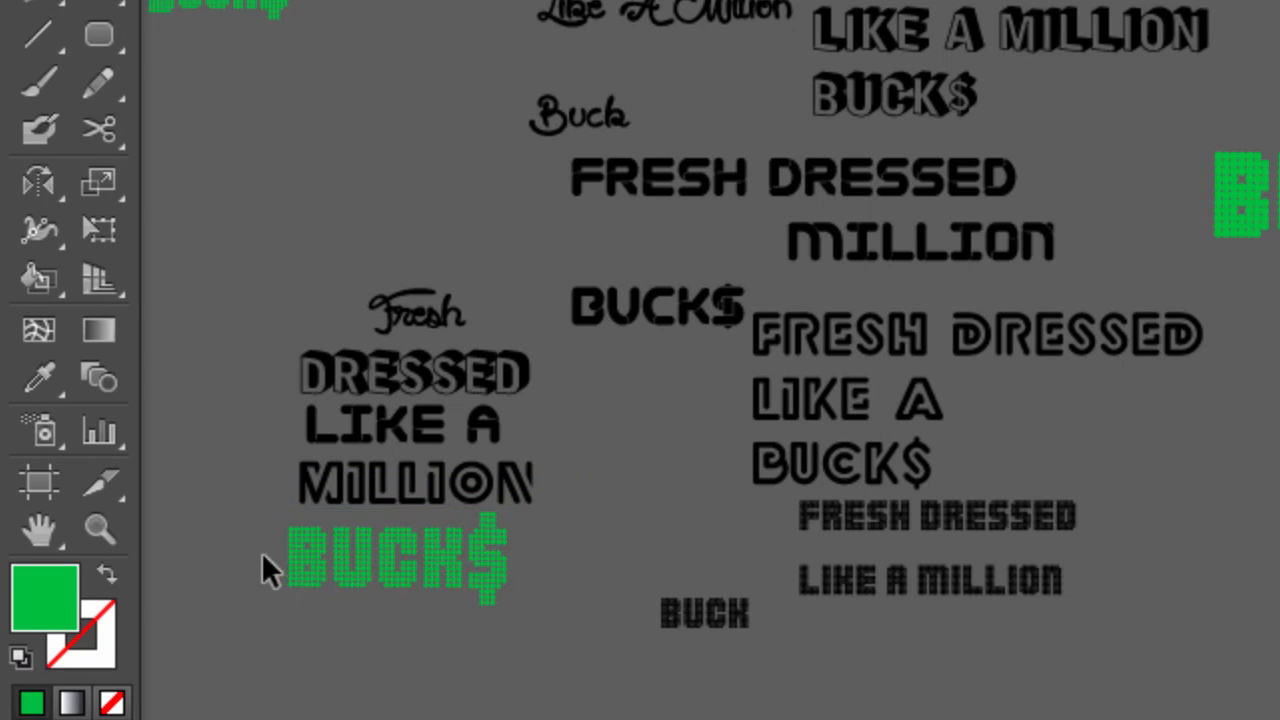
pyautogui.moveTo(511, 566); pyautogui.dragTo(512, 567)
pyautogui.moveTo(500, 563); pyautogui.dragTo(512, 558)
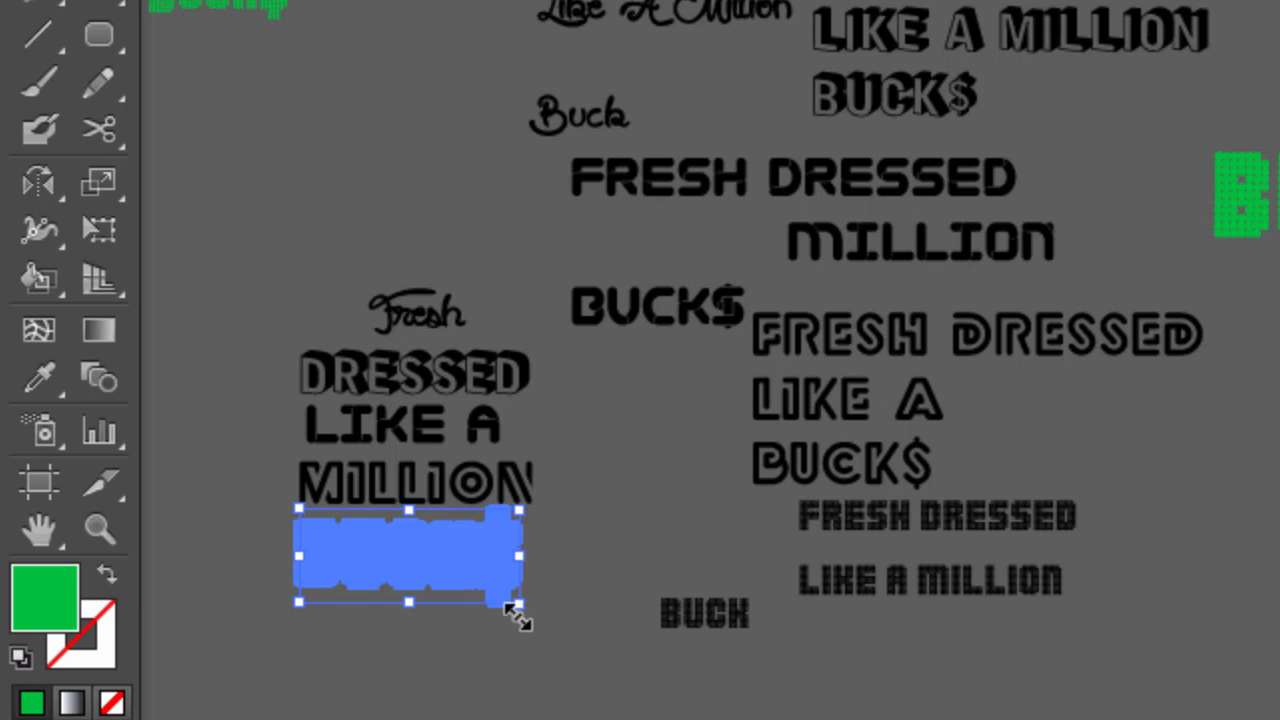
pyautogui.moveTo(521, 605); pyautogui.dragTo(541, 613)
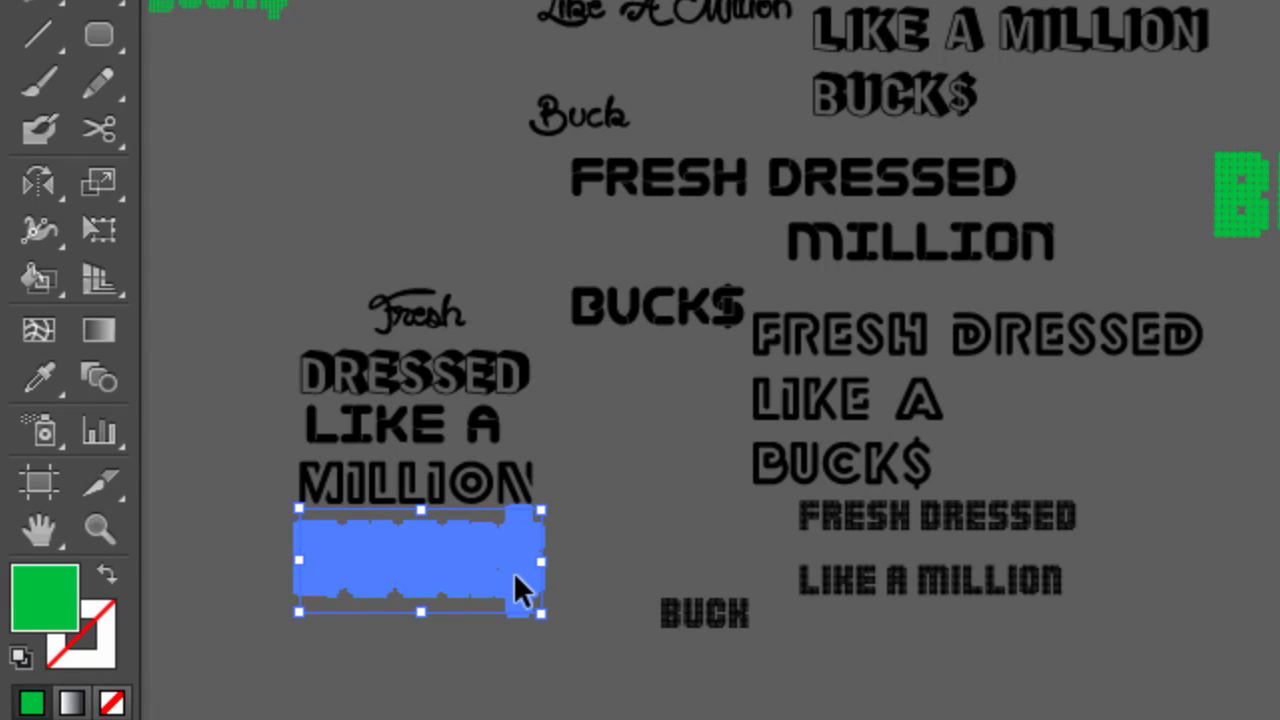
pyautogui.click(635, 455)
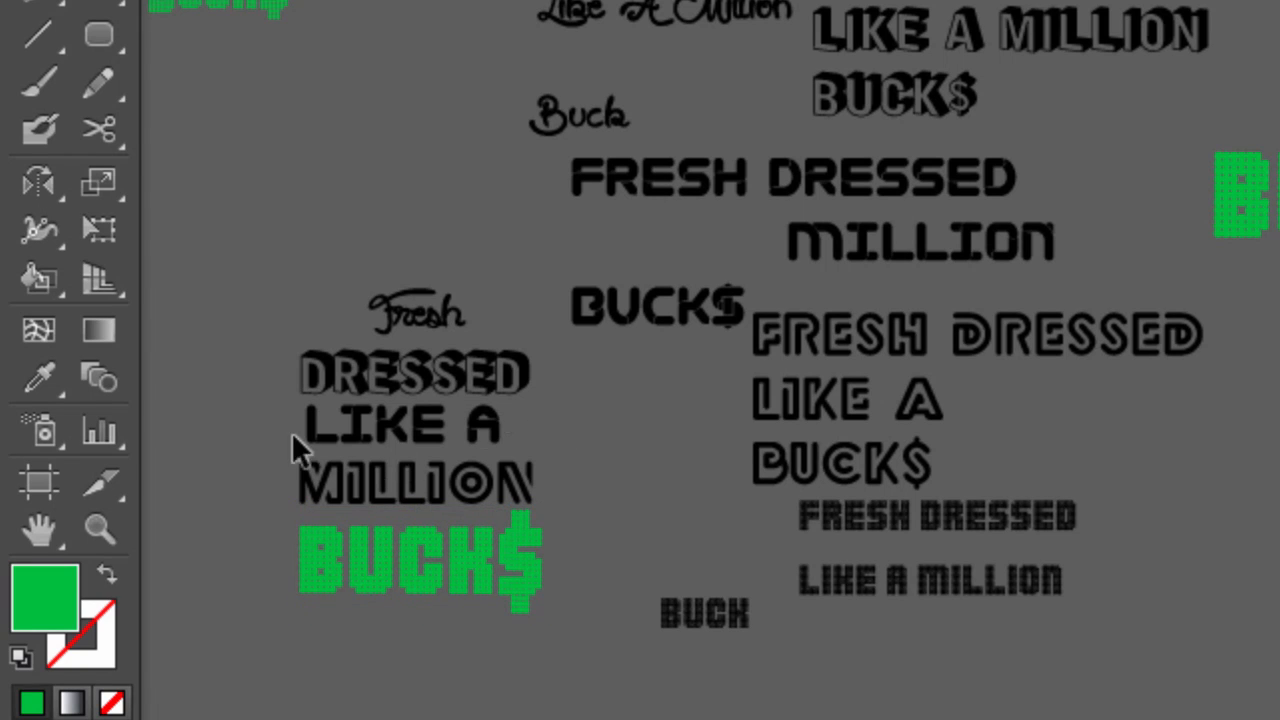
# Step: Enlarge the stacked "LIKE A" to nearly the width of "MILLION" and narrow "DRESSED" slightly from its left edge
pyautogui.moveTo(256, 424); pyautogui.dragTo(526, 455)
pyautogui.click(597, 441)
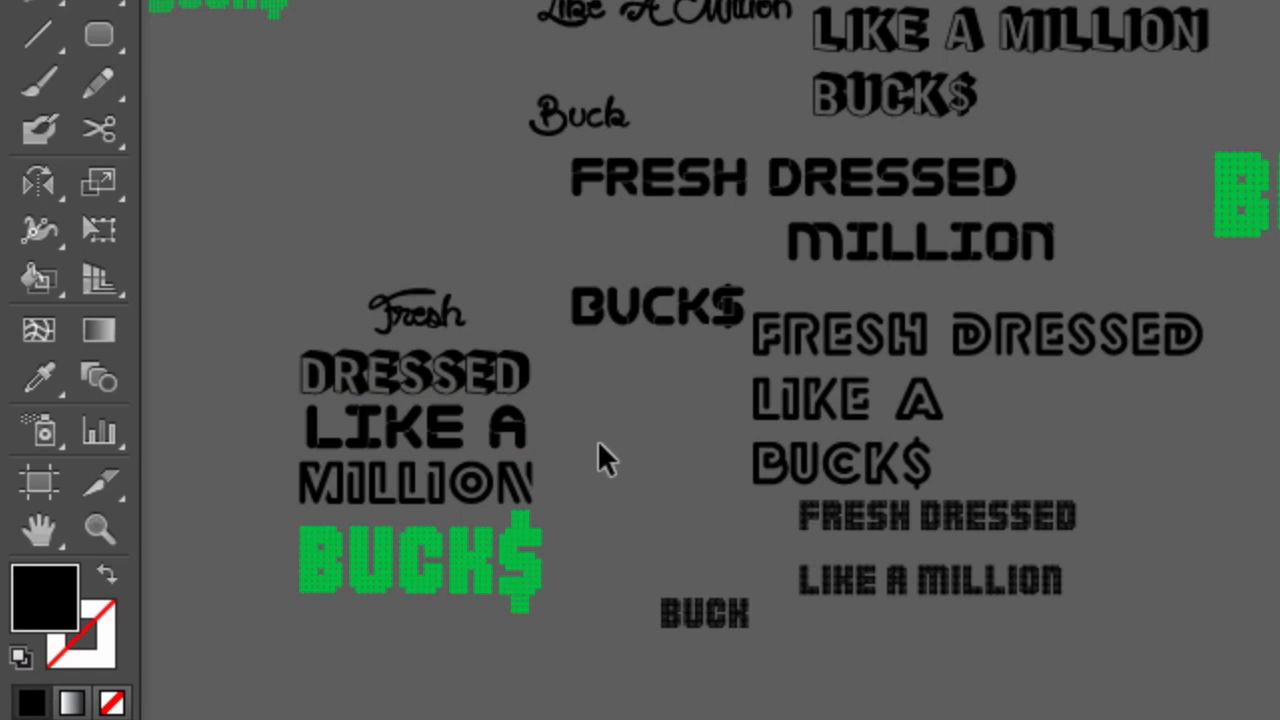
pyautogui.moveTo(272, 356); pyautogui.dragTo(562, 382)
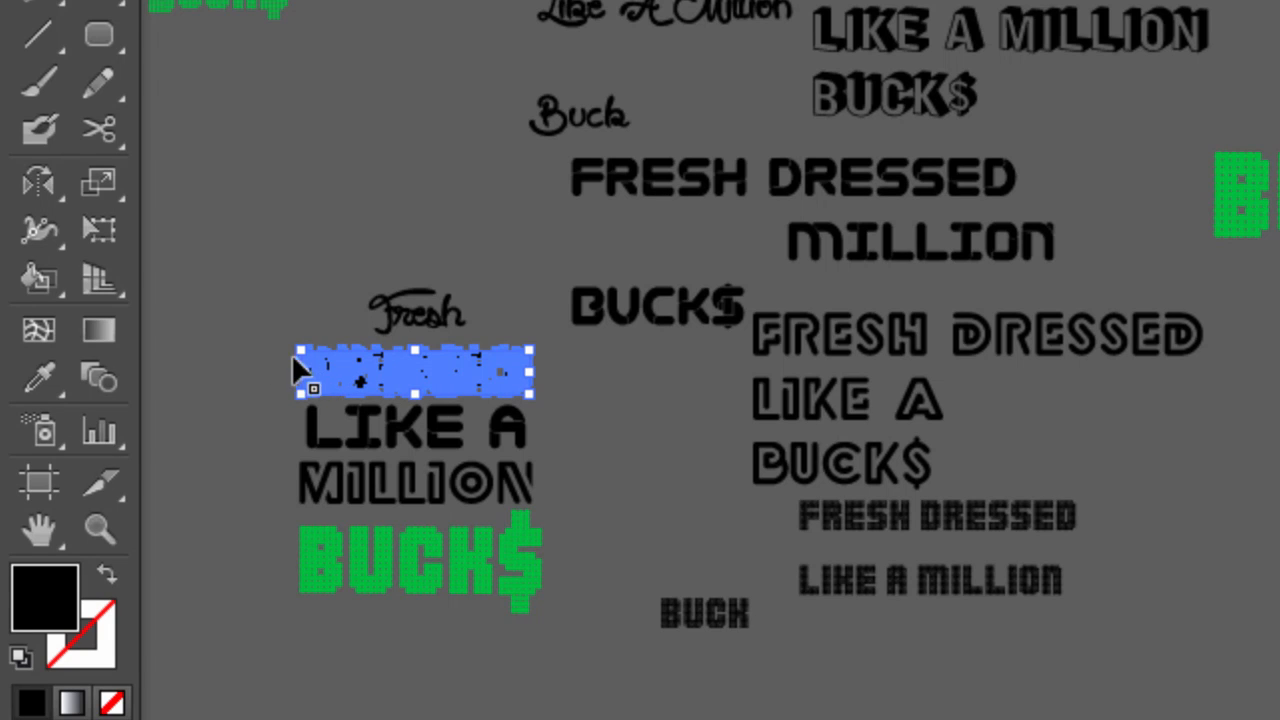
pyautogui.moveTo(298, 369); pyautogui.dragTo(307, 368)
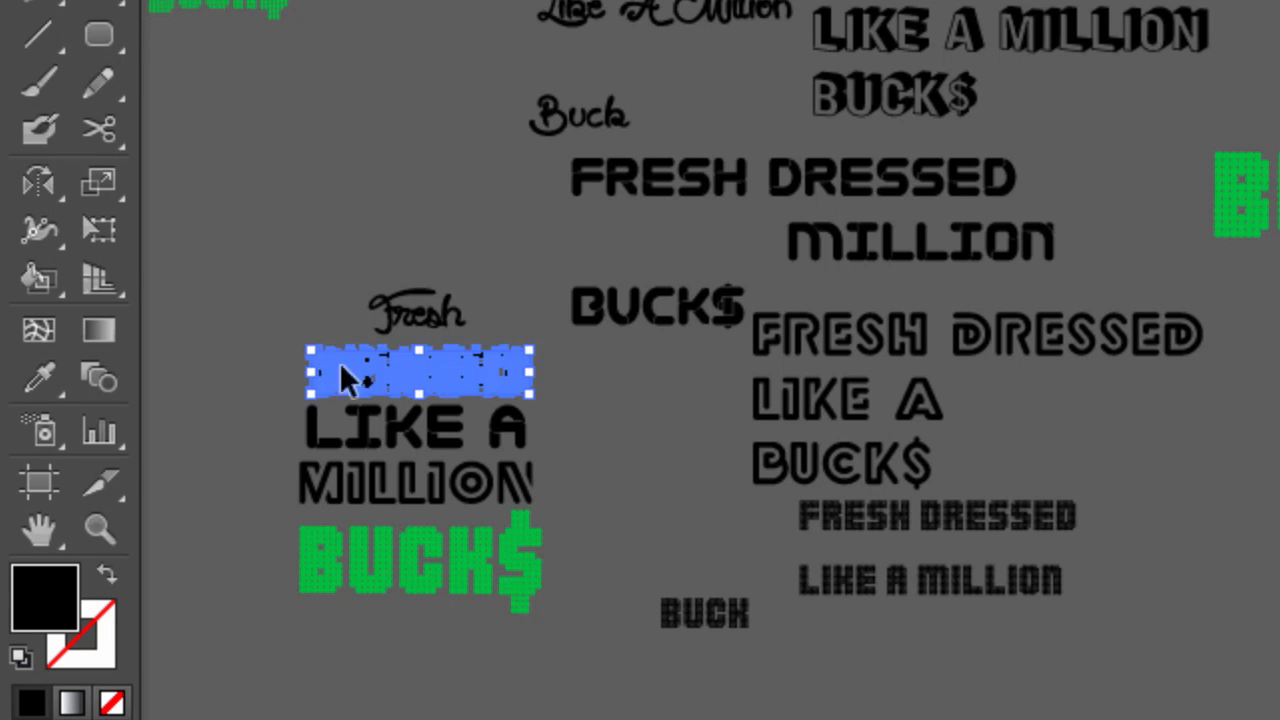
pyautogui.click(606, 400)
# Step: Enlarge the script "Fresh" to about the width of "MILLION" and center it above "DRESSED"
pyautogui.click(440, 319)
pyautogui.click(354, 276)
pyautogui.moveTo(338, 275); pyautogui.dragTo(477, 315)
pyautogui.click(478, 320)
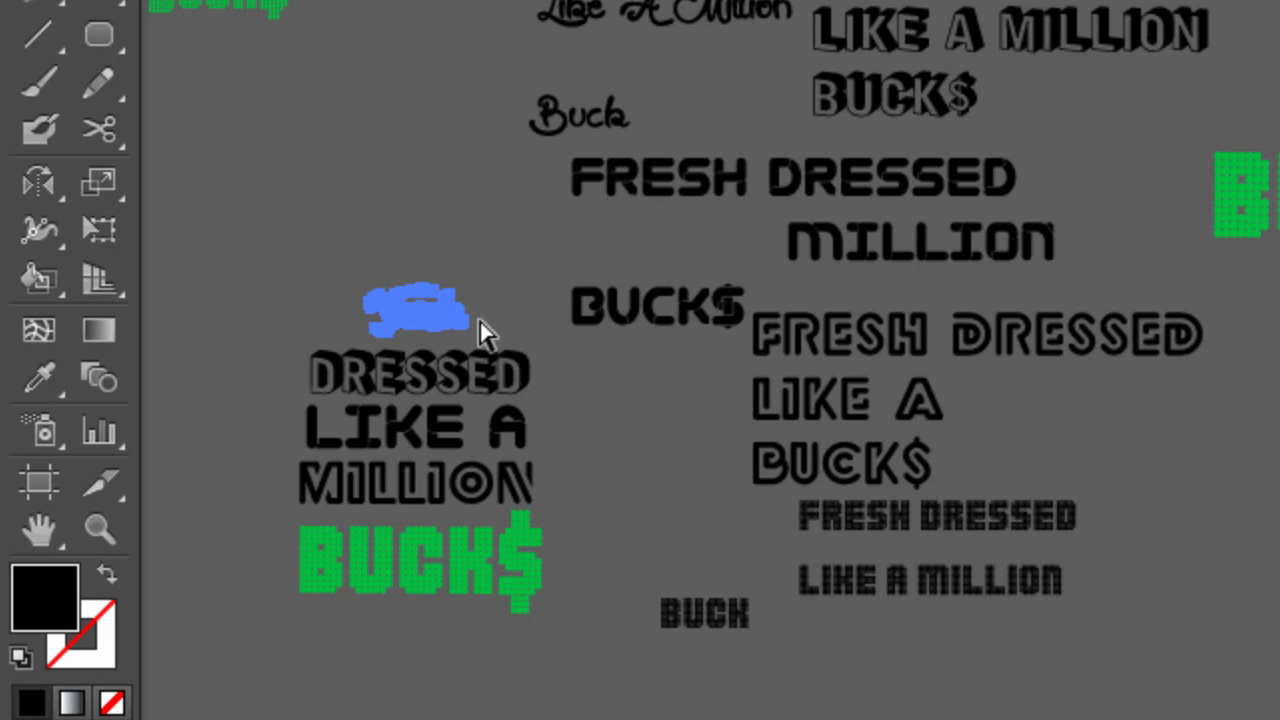
pyautogui.click(460, 300)
pyautogui.moveTo(466, 286); pyautogui.dragTo(600, 226)
pyautogui.moveTo(508, 290); pyautogui.dragTo(443, 294)
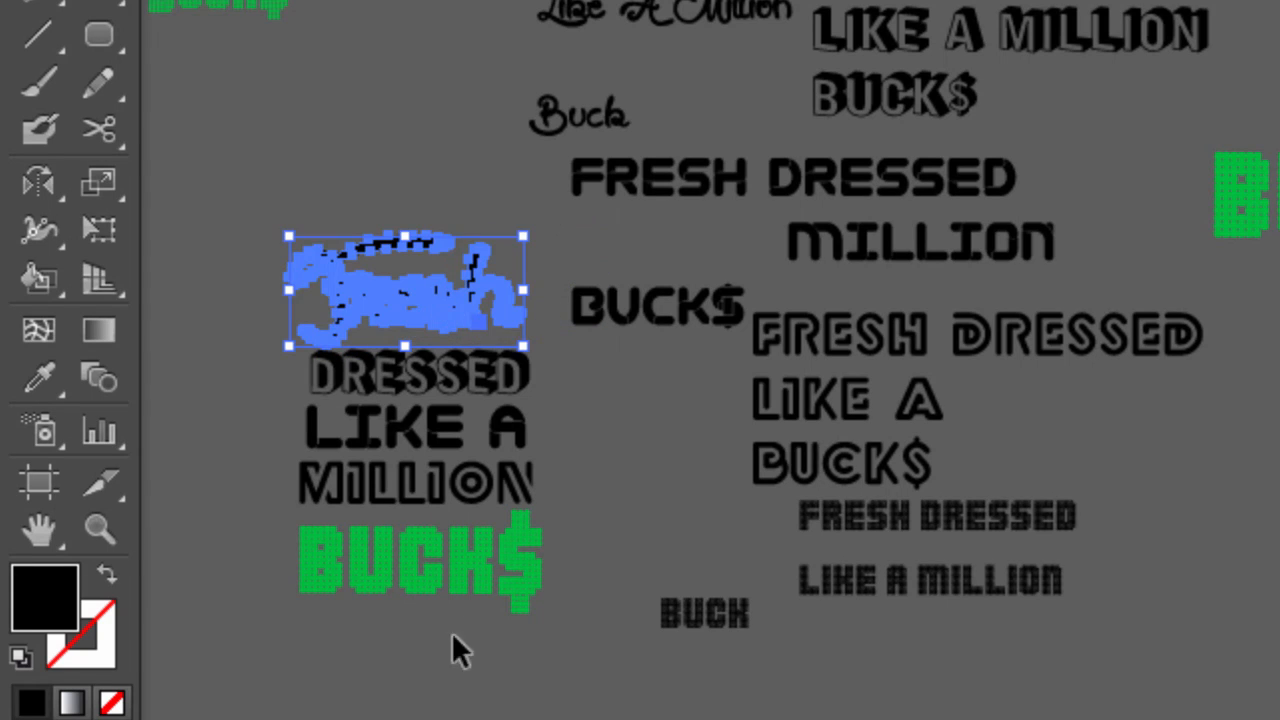
pyautogui.click(486, 698)
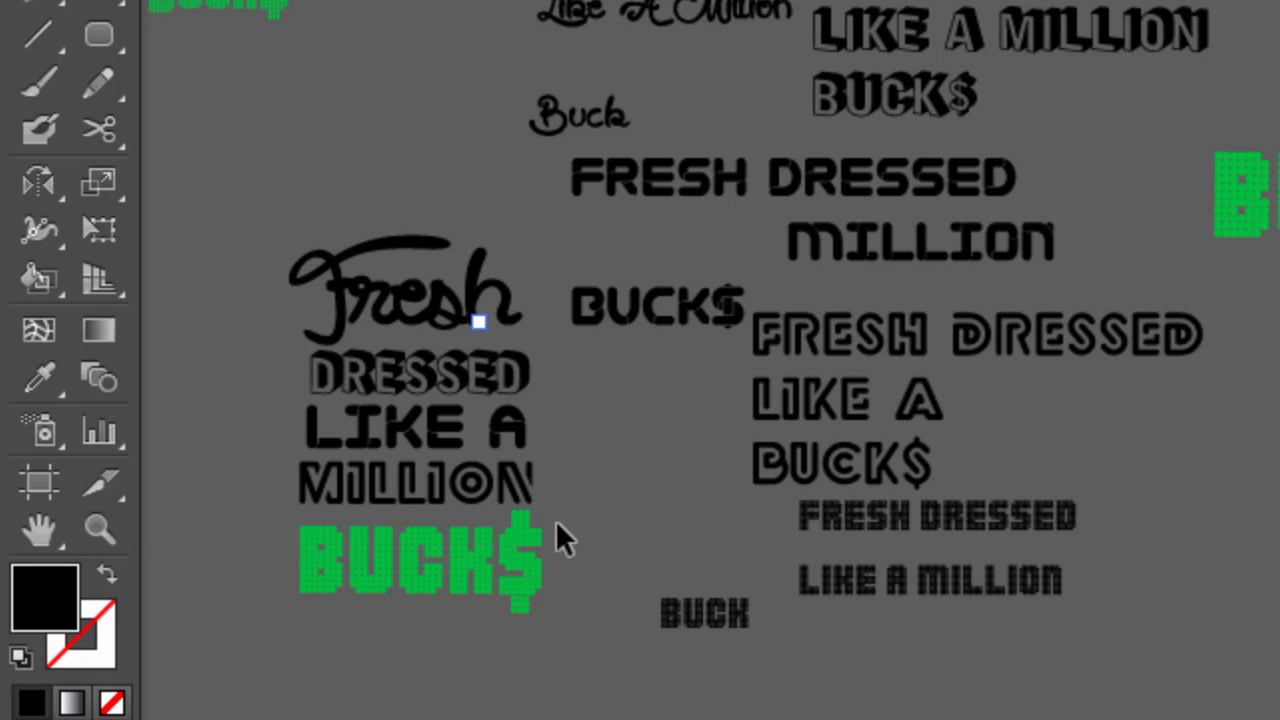
# Step: Isolate the "B" of the stacked green "BUCK$", enlarge it beyond the other letters and raise it slightly
pyautogui.click(328, 572)
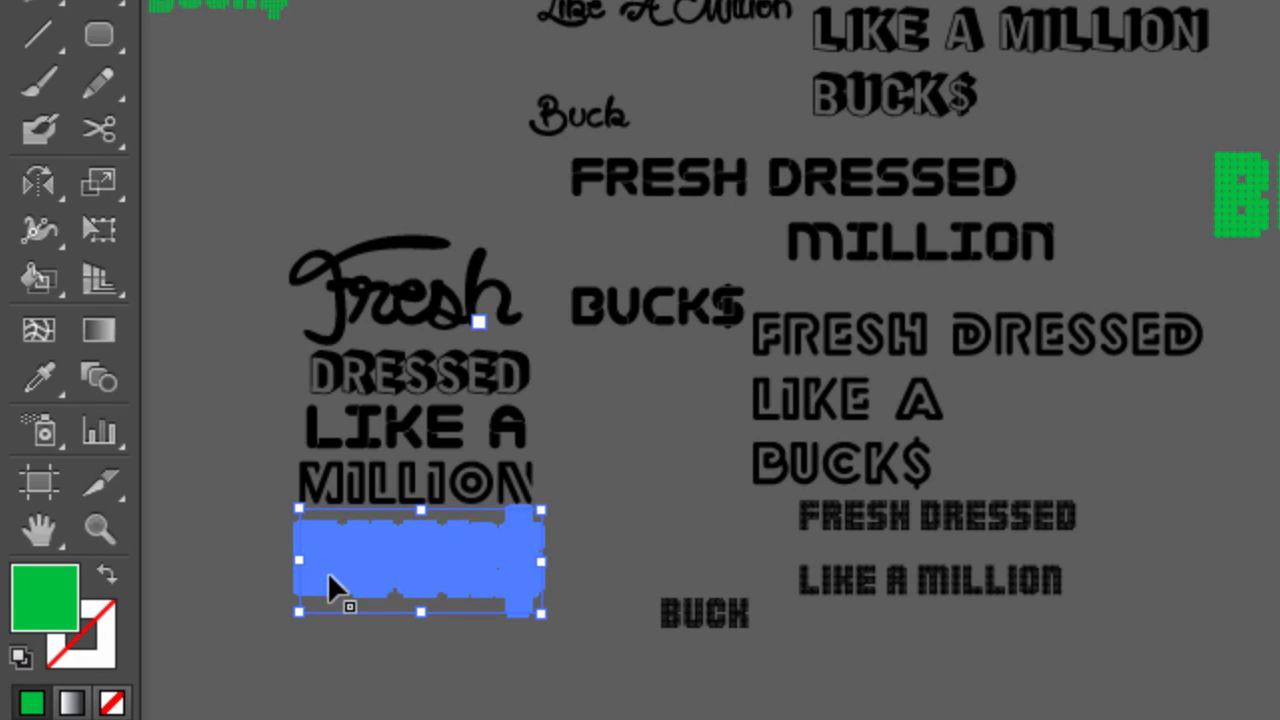
pyautogui.doubleClick(327, 571)
pyautogui.click(340, 670)
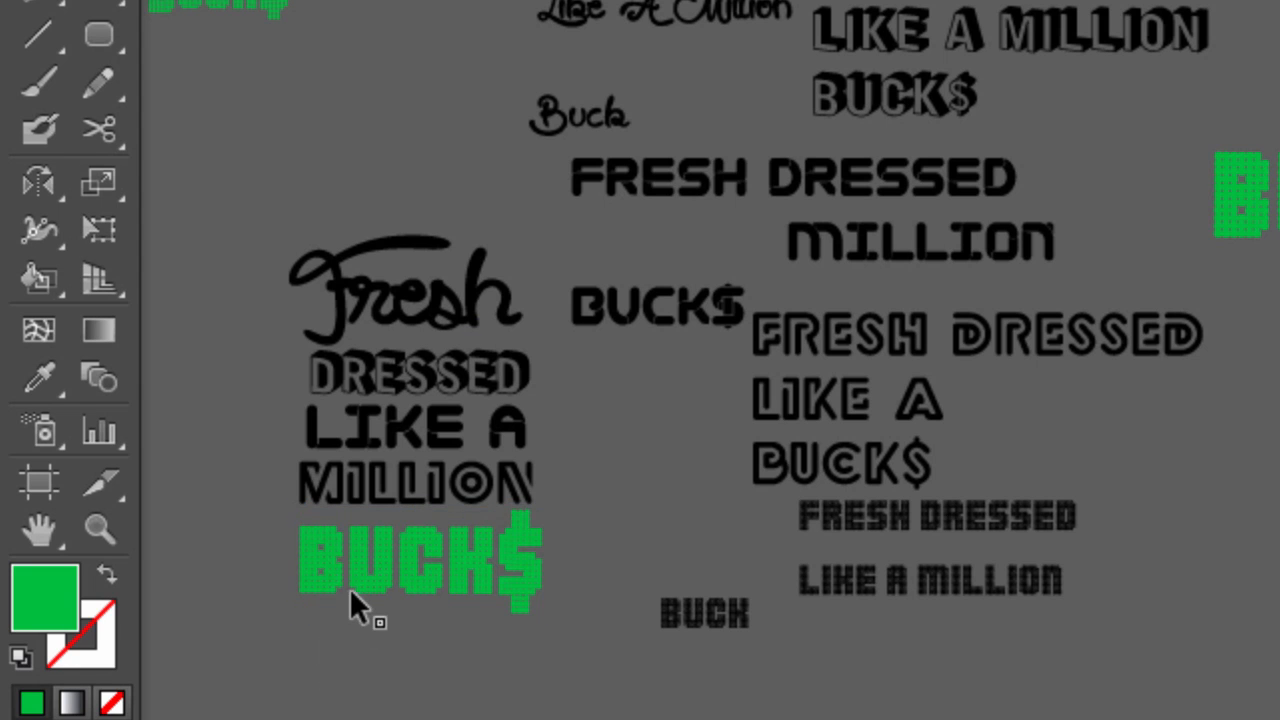
pyautogui.click(334, 583)
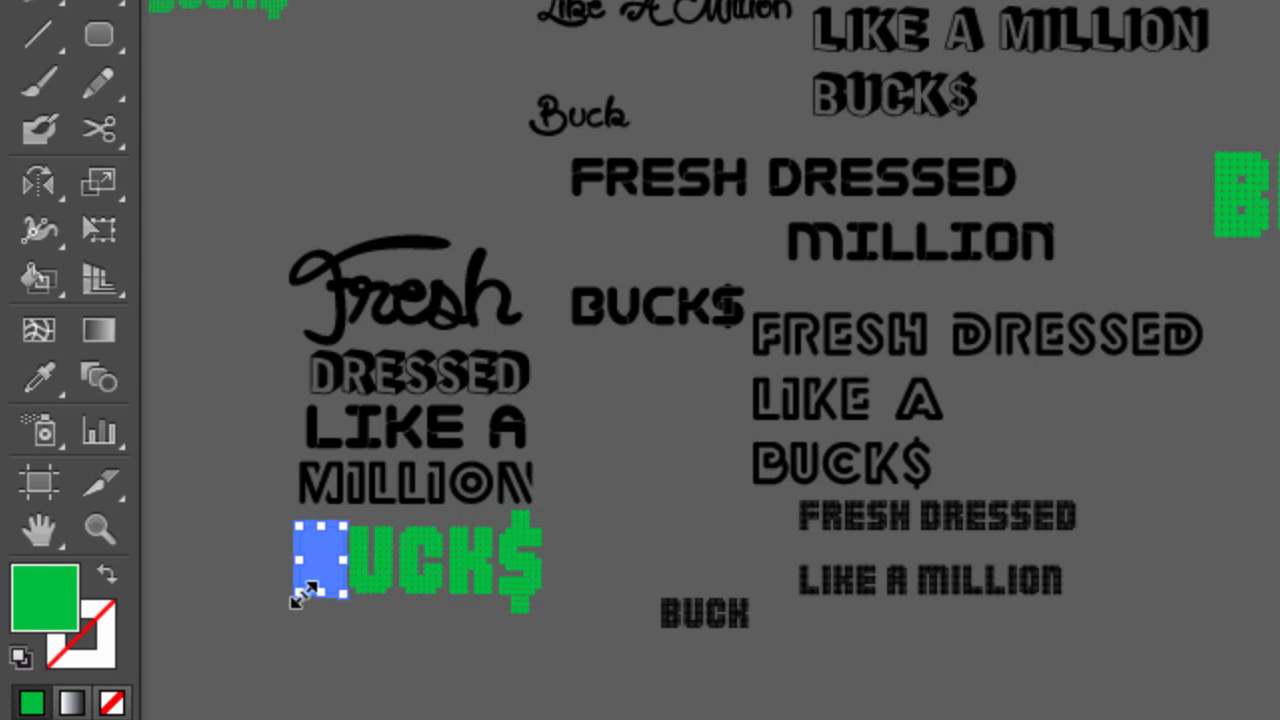
pyautogui.moveTo(293, 590); pyautogui.dragTo(288, 606)
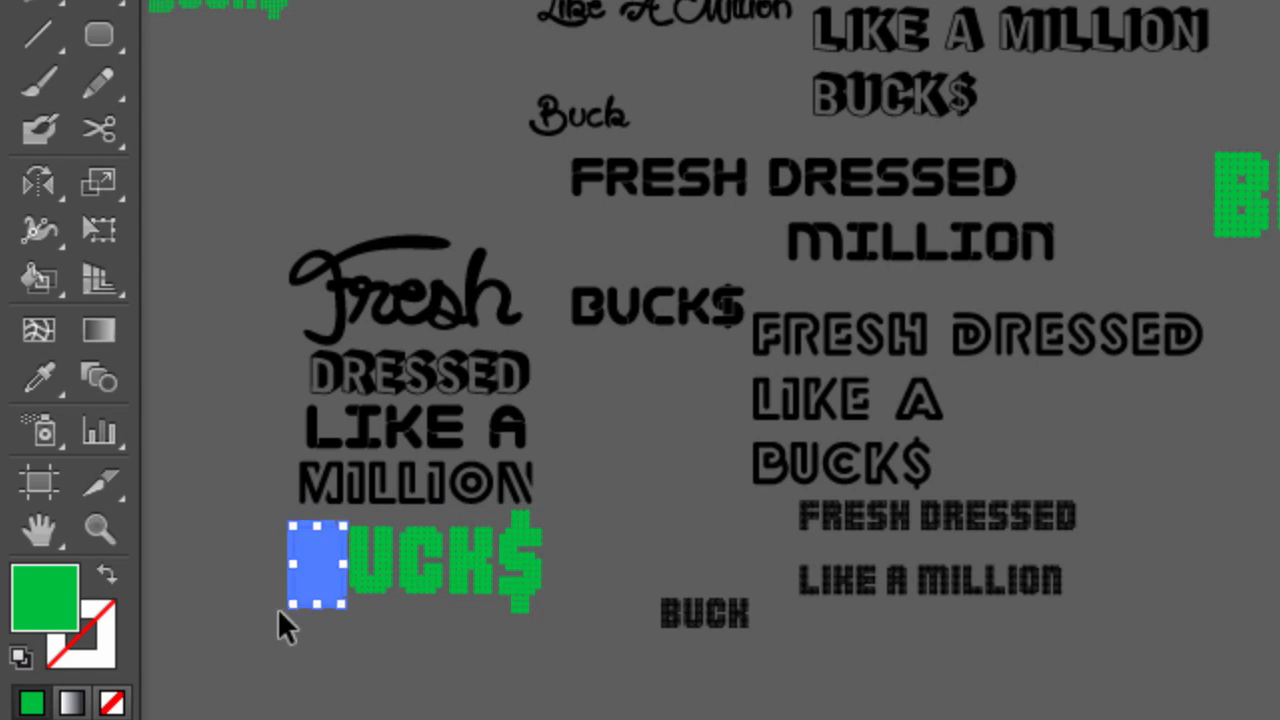
pyautogui.click(402, 626)
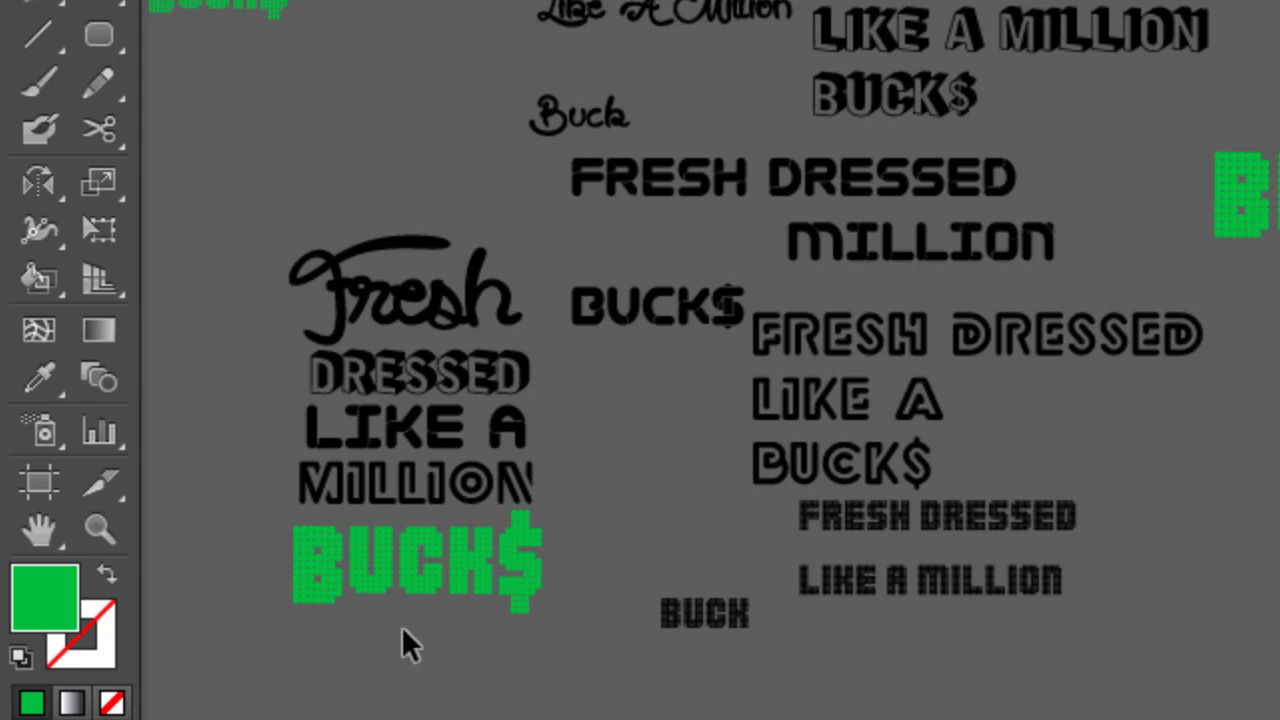
pyautogui.click(344, 587)
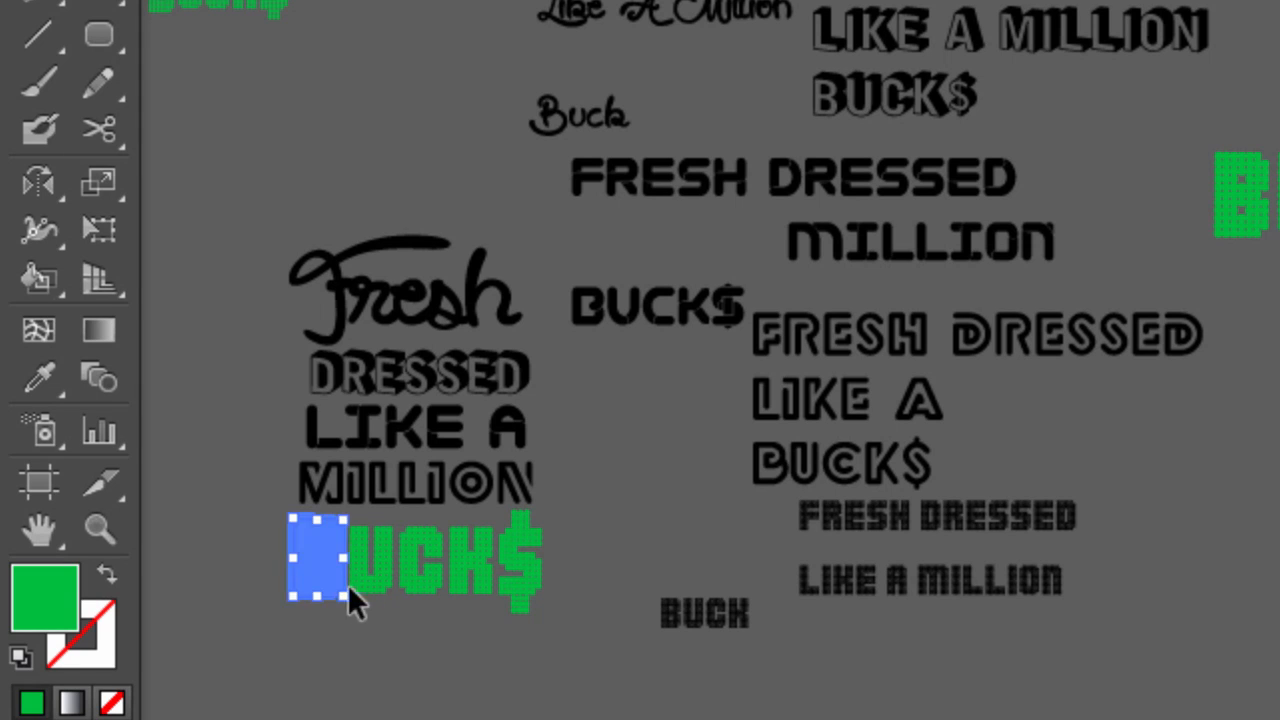
pyautogui.click(552, 630)
pyautogui.click(336, 560)
pyautogui.moveTo(298, 600); pyautogui.dragTo(286, 608)
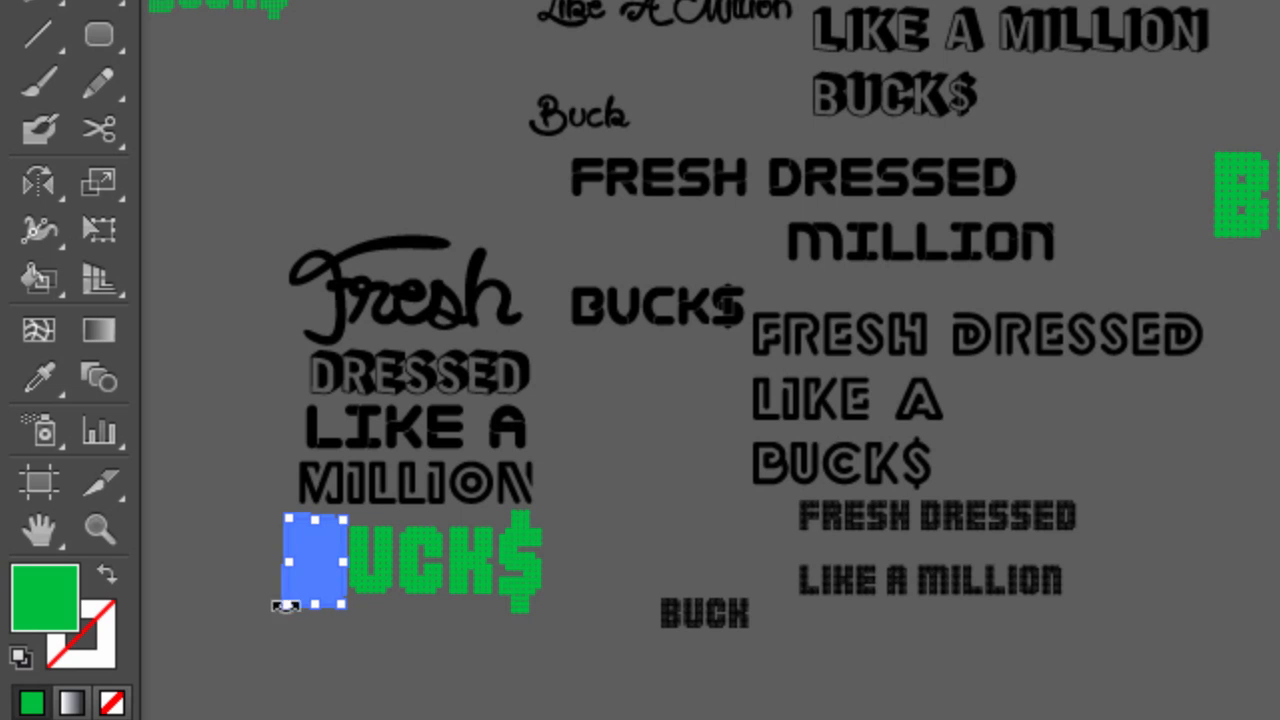
# Step: Reposition the enlarged green "B" slightly so it starts the word directly before "UCK$"
pyautogui.click(355, 598)
pyautogui.click(319, 575)
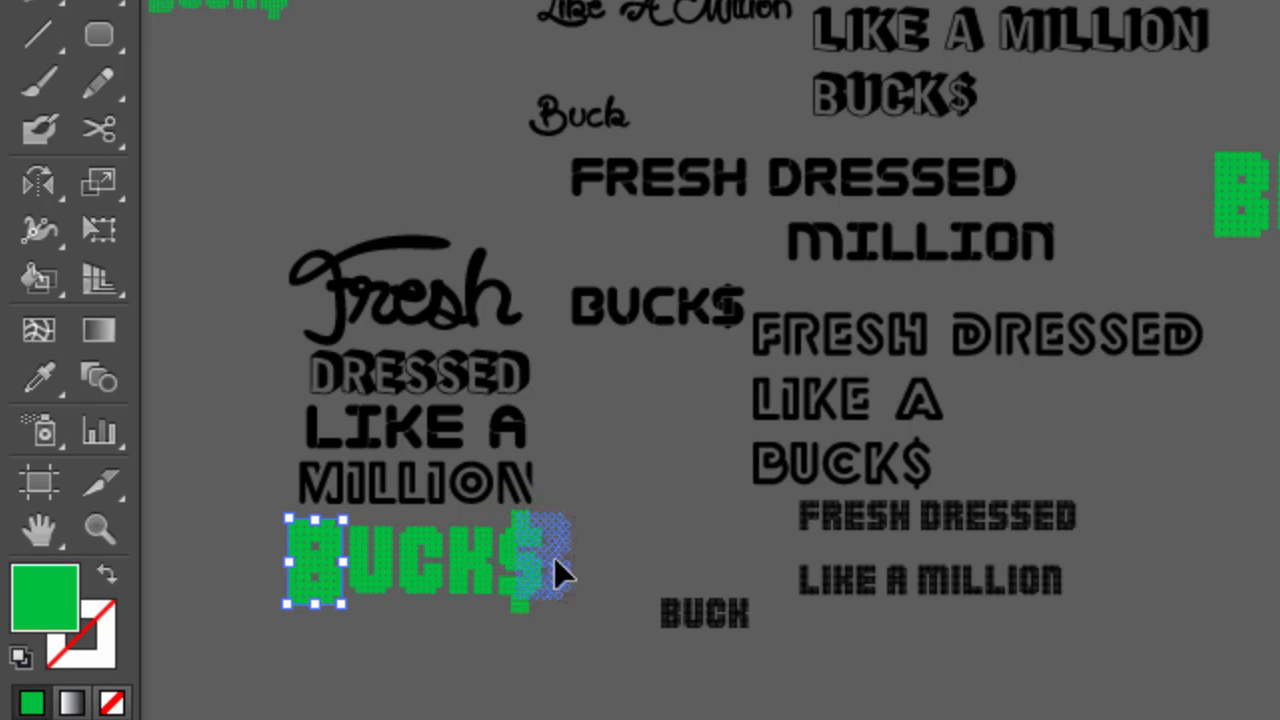
pyautogui.moveTo(536, 573); pyautogui.dragTo(326, 571)
pyautogui.click(476, 618)
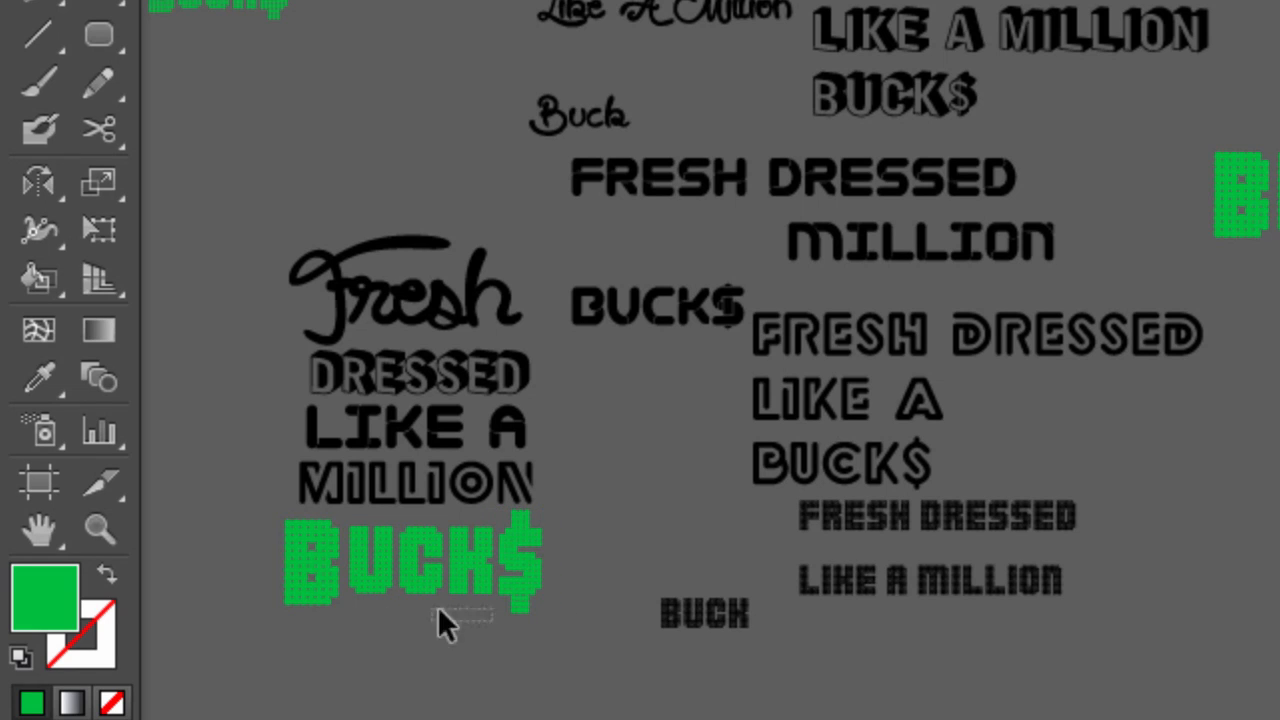
# Step: Select the green letters "UCK" and lower them slightly to center them between the taller "B" and "$"
pyautogui.doubleClick(362, 569)
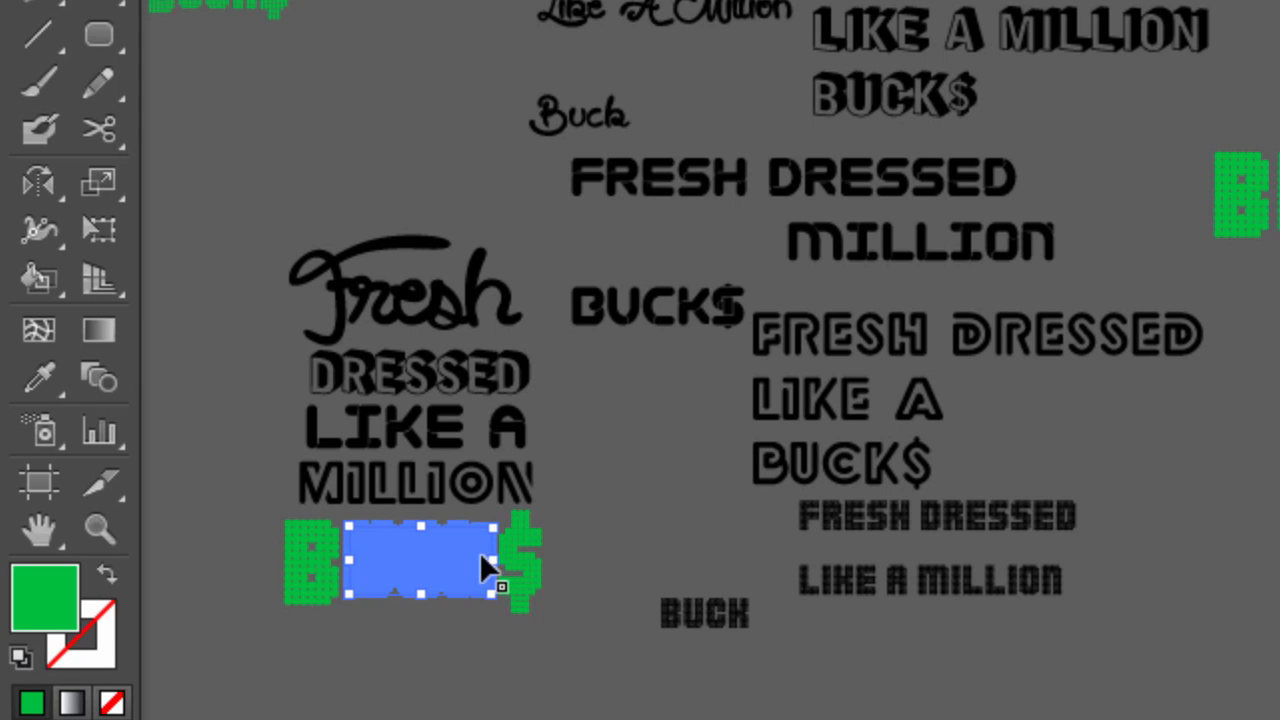
pyautogui.click(584, 684)
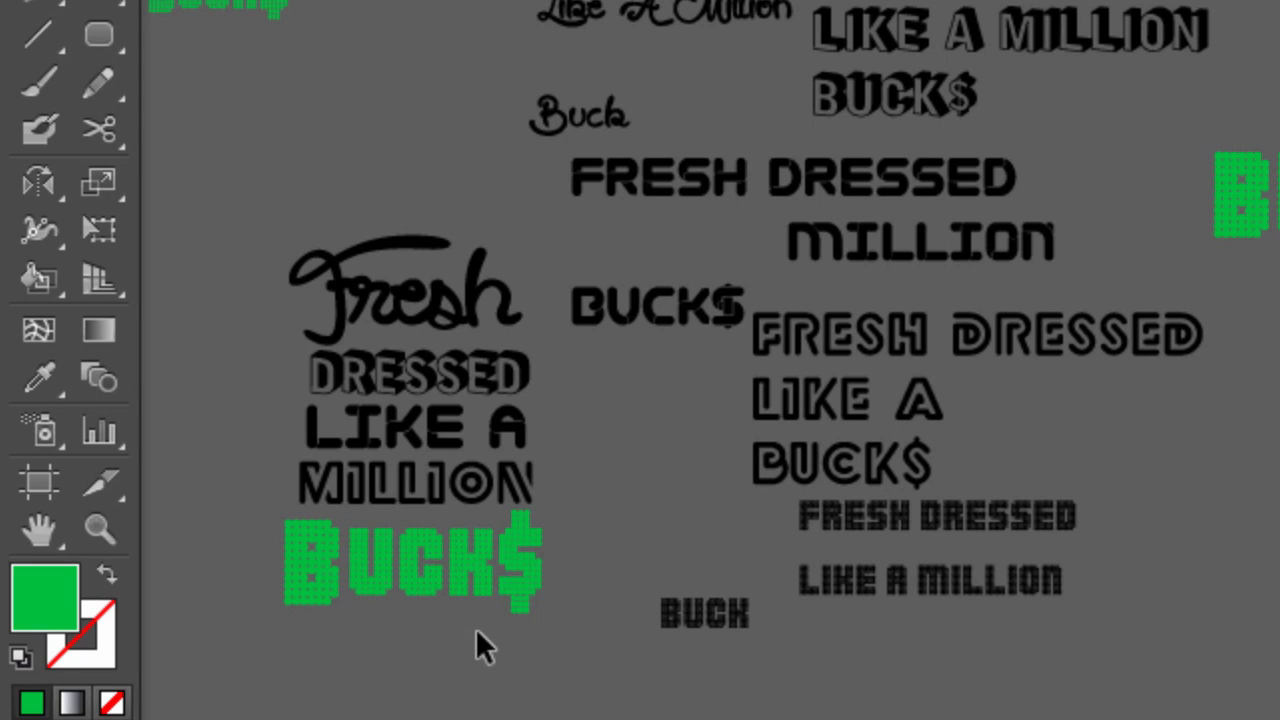
pyautogui.moveTo(478, 621); pyautogui.dragTo(326, 605)
pyautogui.moveTo(364, 546); pyautogui.dragTo(364, 546)
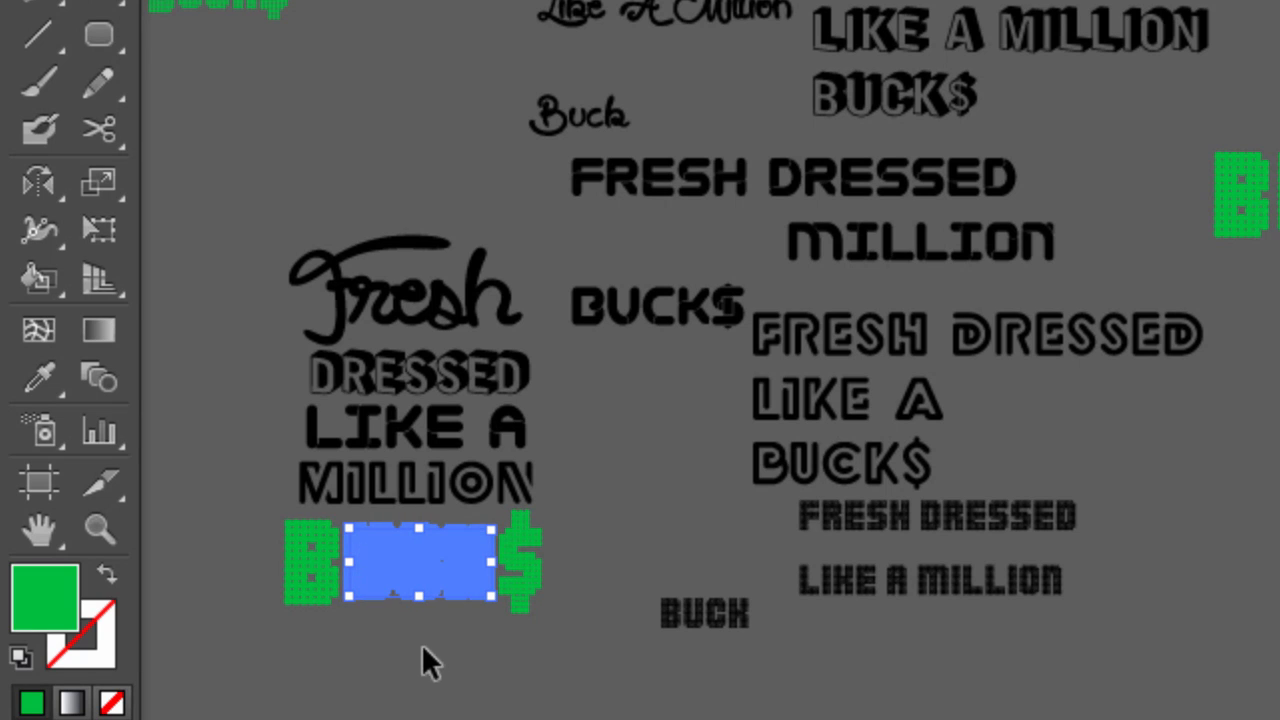
pyautogui.click(449, 688)
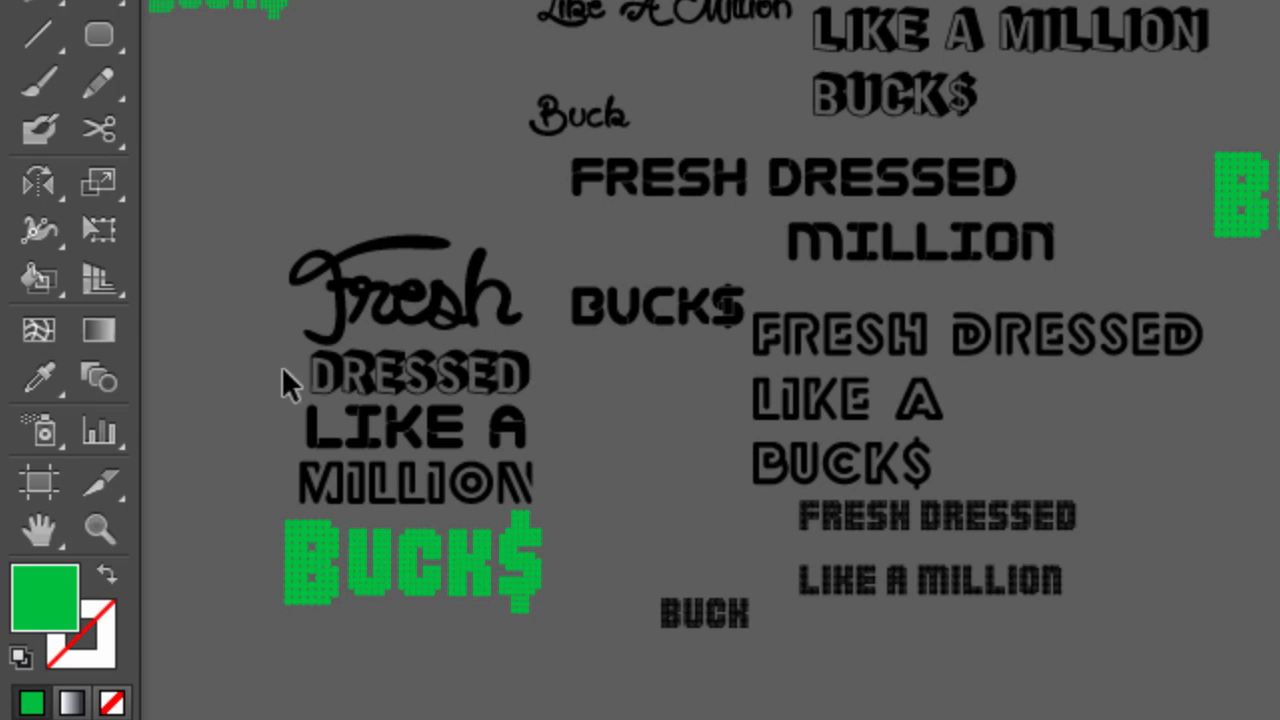
# Step: Nudge the stacked "DRESSED" slightly to the left above "LIKE A"
pyautogui.moveTo(264, 374); pyautogui.dragTo(552, 370)
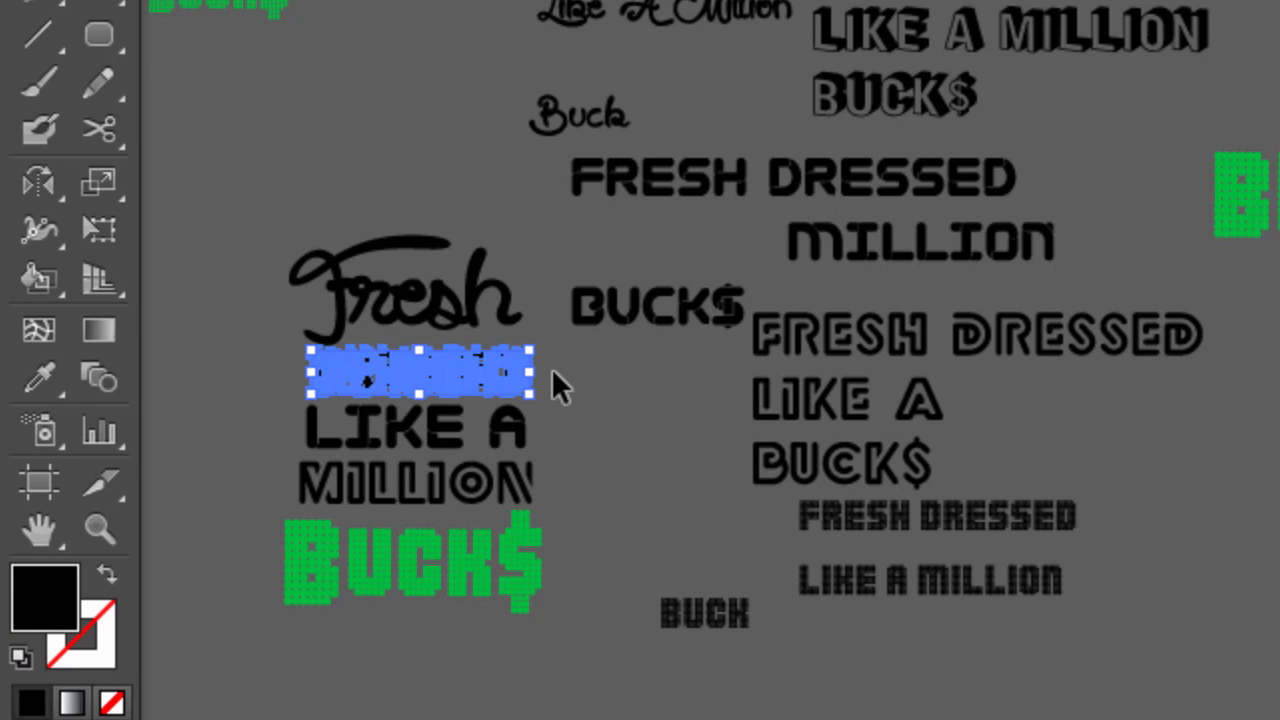
pyautogui.press('Left')
pyautogui.press('Left')
pyautogui.press('Left')
pyautogui.press('Left')
pyautogui.click(590, 418)
# Step: Enlarge "DRESSED", "LIKE A" and "MILLION" together until their left side lines up with the "B" of "BUCK$"
pyautogui.moveTo(272, 380); pyautogui.dragTo(580, 484)
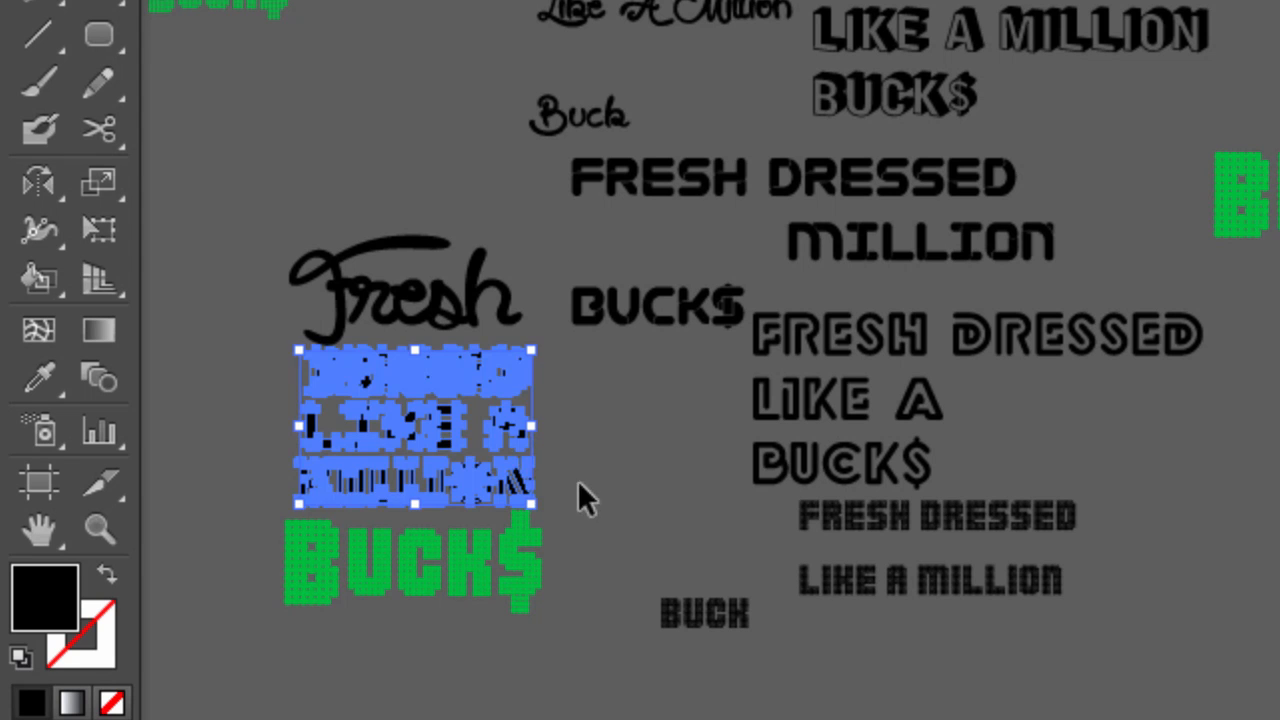
pyautogui.moveTo(303, 356); pyautogui.dragTo(277, 349)
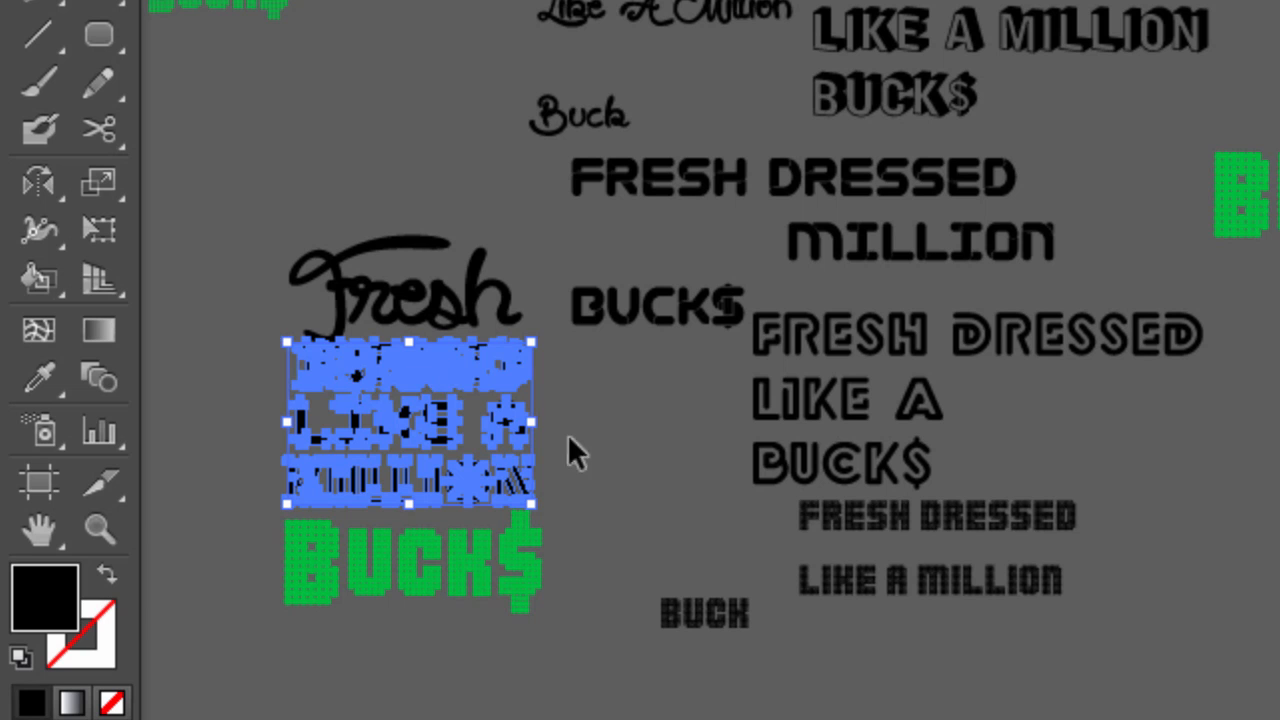
pyautogui.click(594, 400)
# Step: Move the script "Fresh" slightly up and left so its left edge lines up with the stacked words below
pyautogui.click(449, 289)
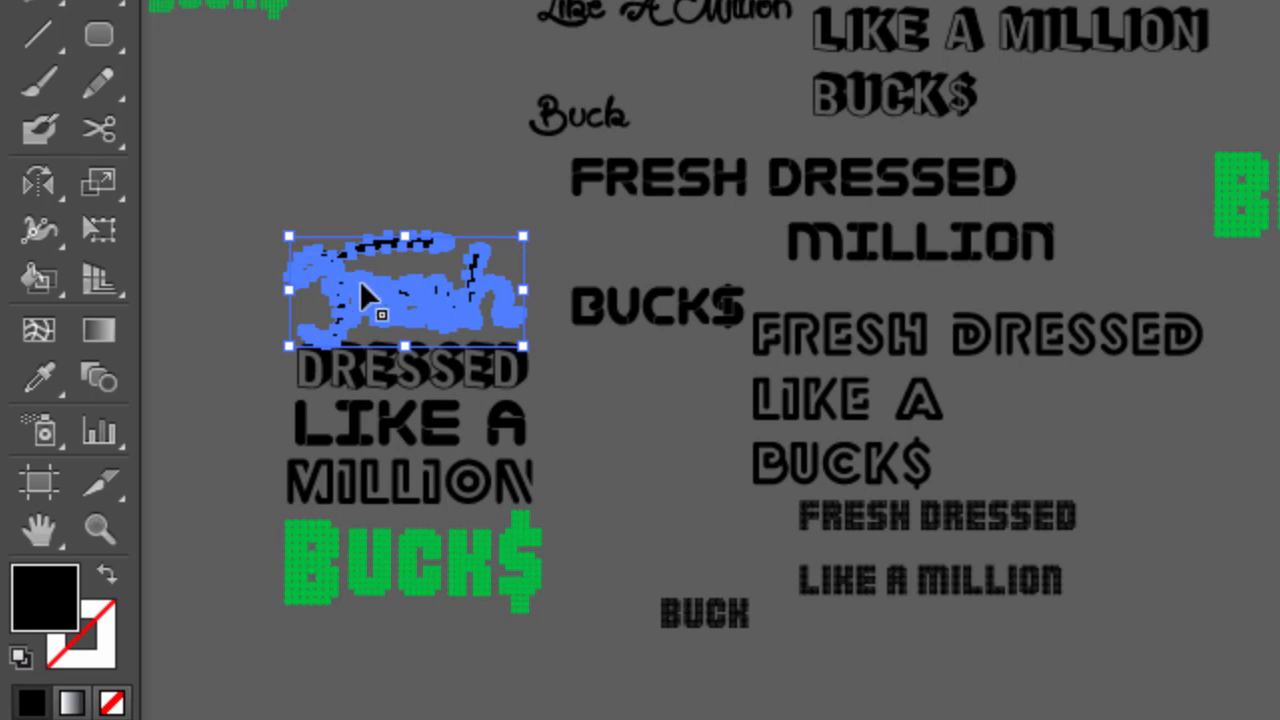
pyautogui.click(401, 189)
pyautogui.click(365, 305)
pyautogui.moveTo(362, 296); pyautogui.dragTo(356, 288)
pyautogui.click(611, 420)
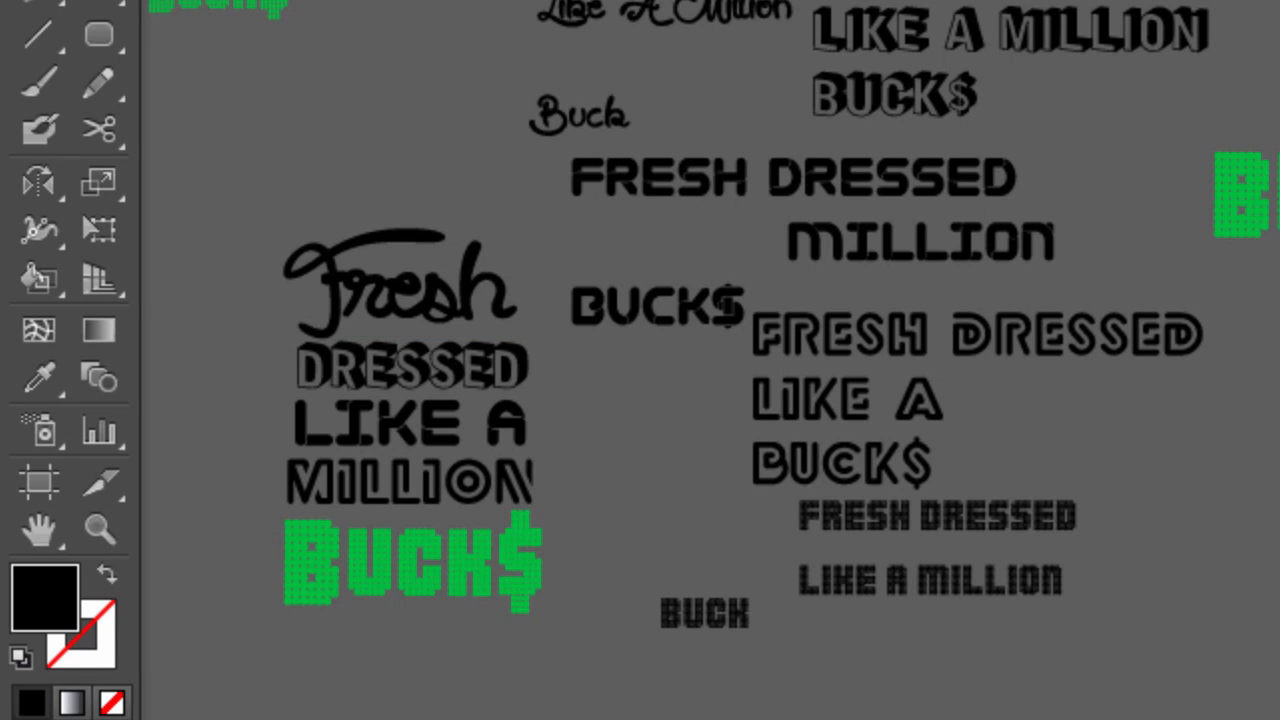
# Step: Place the finished version of the design beside the new stack and enlarge it to about the same size for comparison
pyautogui.click(288, 12)
pyautogui.moveTo(290, 16); pyautogui.dragTo(421, 227)
pyautogui.moveTo(420, 114); pyautogui.dragTo(692, 2)
pyautogui.moveTo(575, 3); pyautogui.dragTo(354, 311)
pyautogui.click(502, 528)
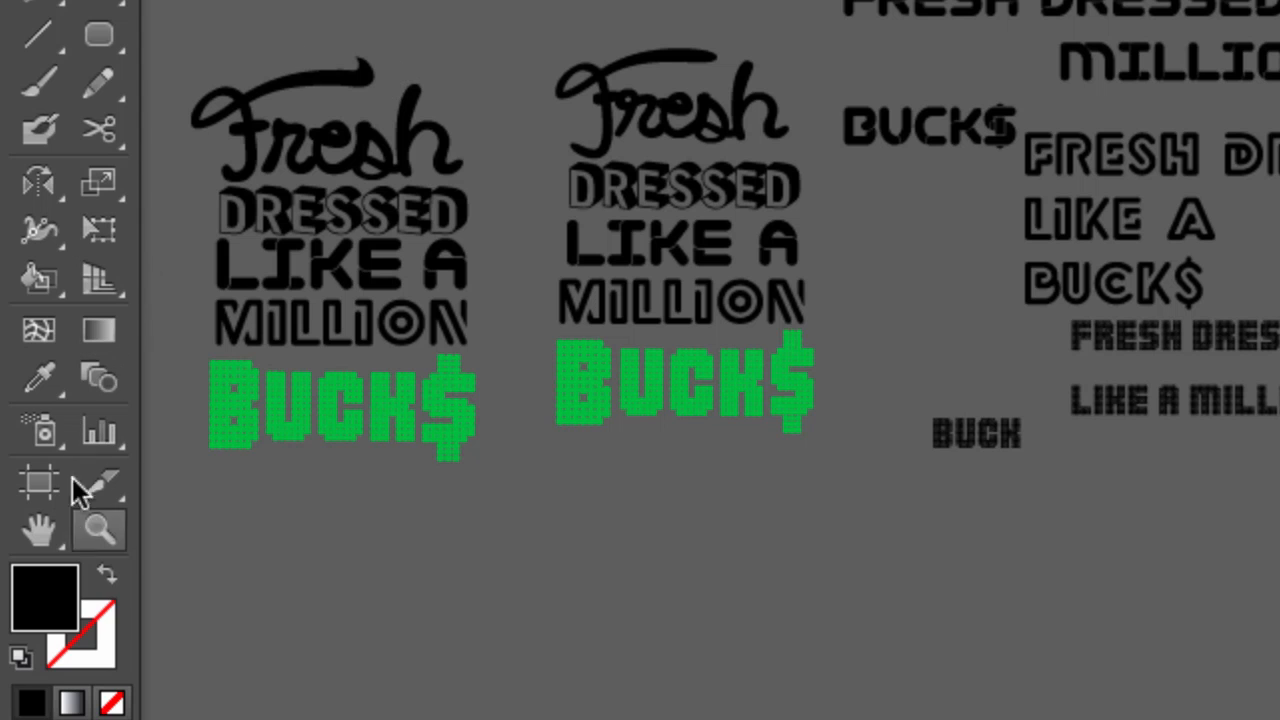
# Step: Redraw the end of the top stroke of the "F" in the new "Fresh" with the Pencil tool as an upturned pointed tip
pyautogui.click(99, 529)
pyautogui.moveTo(540, 20); pyautogui.dragTo(764, 347)
pyautogui.press('space')
pyautogui.moveTo(1062, 196); pyautogui.dragTo(656, 410)
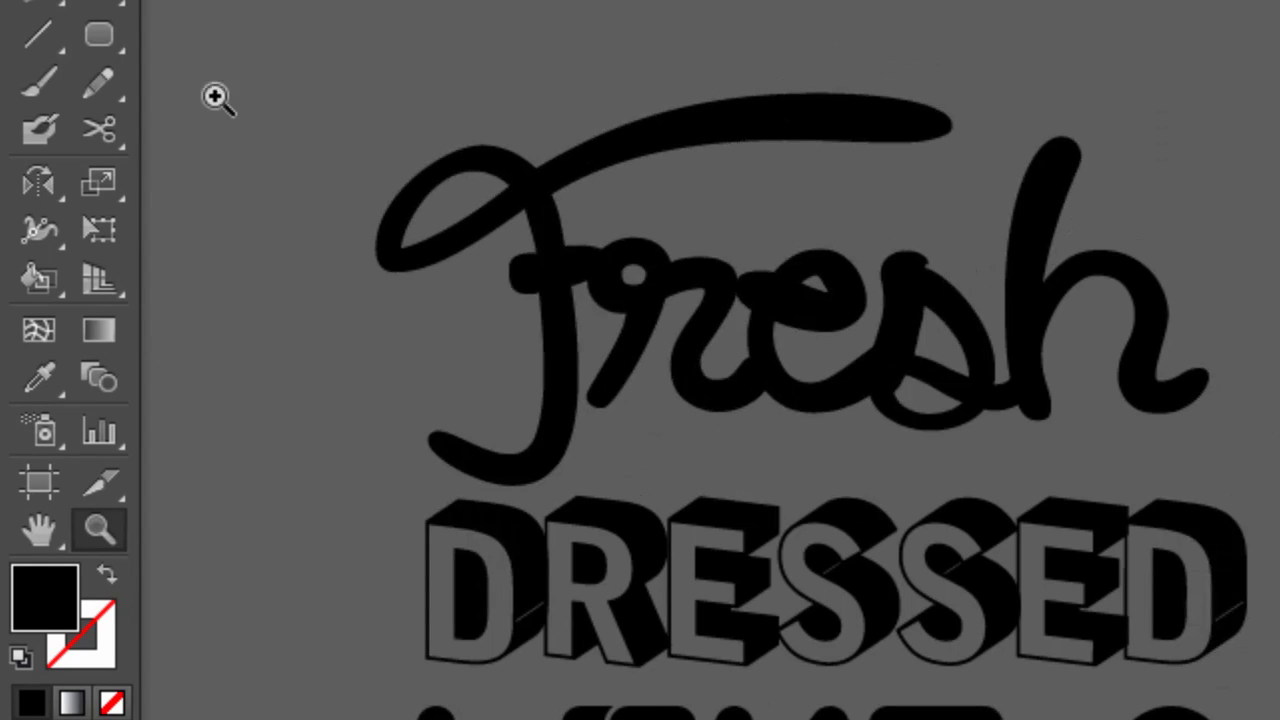
pyautogui.click(106, 87)
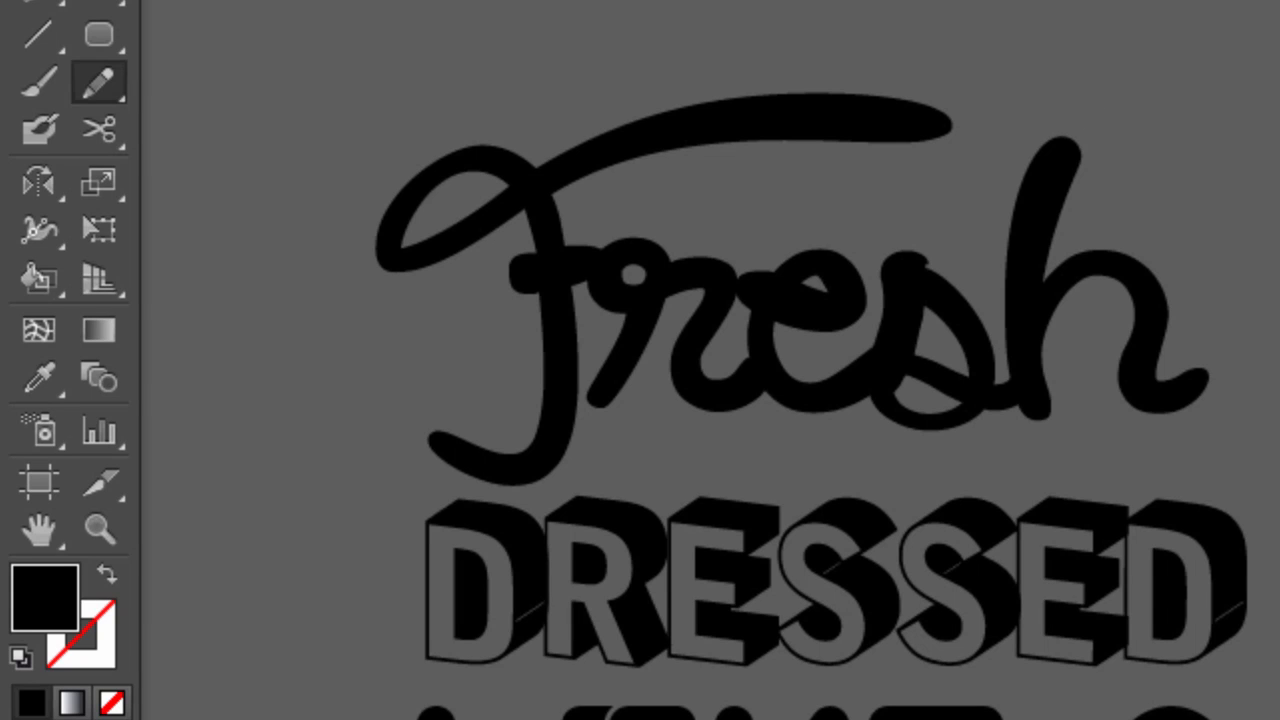
pyautogui.press('v')
pyautogui.click(762, 110)
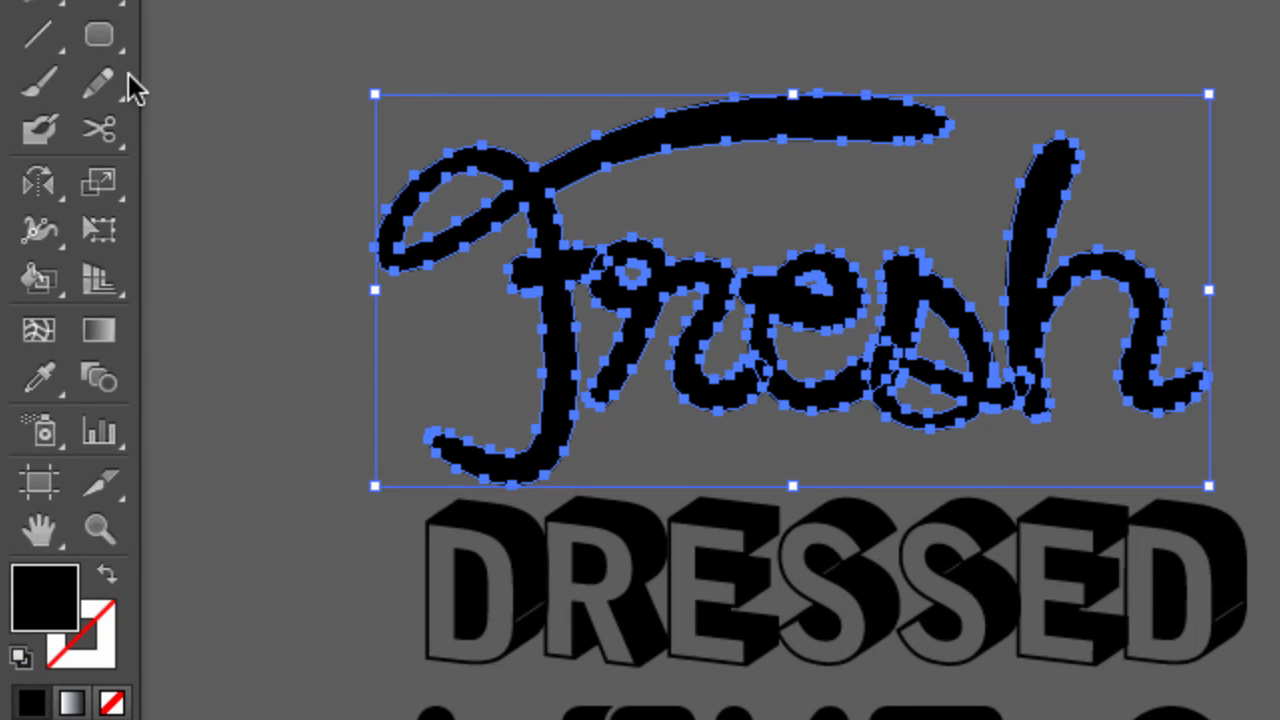
pyautogui.click(100, 80)
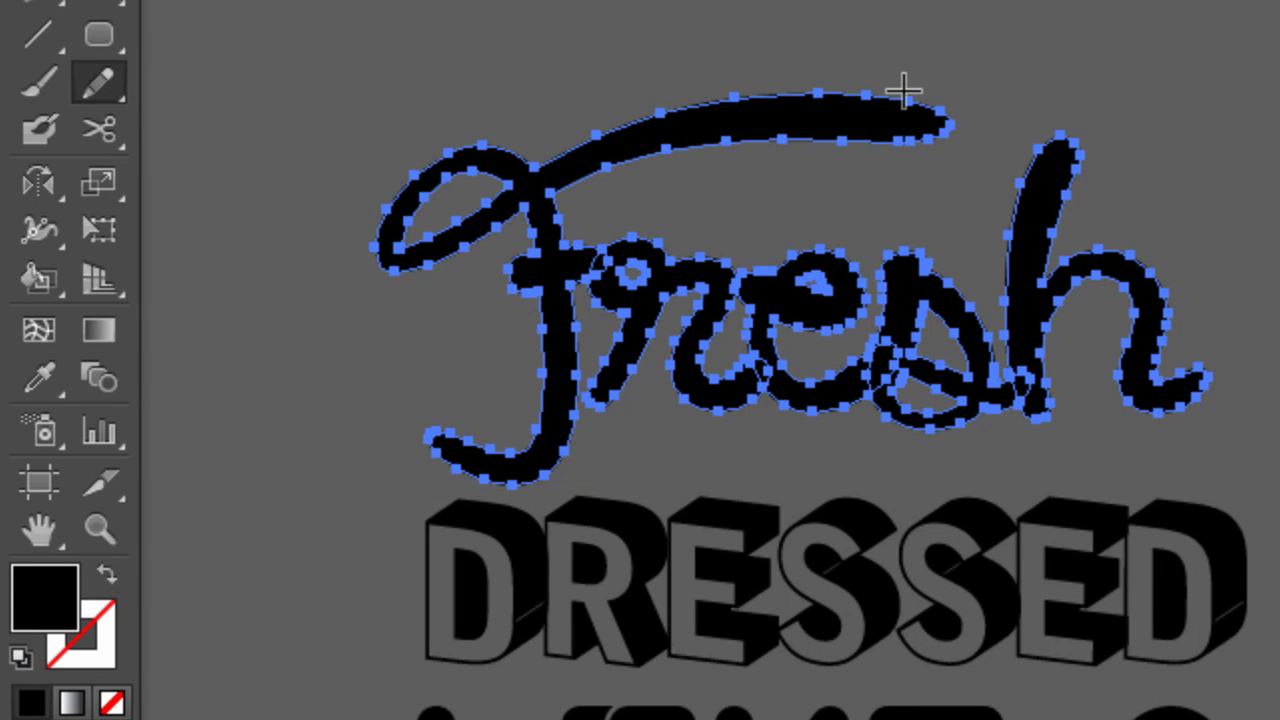
pyautogui.moveTo(908, 98)
pyautogui.mouseDown()
pyautogui.moveTo(917, 66)
pyautogui.moveTo(942, 102)
pyautogui.moveTo(935, 125)
pyautogui.mouseUp()
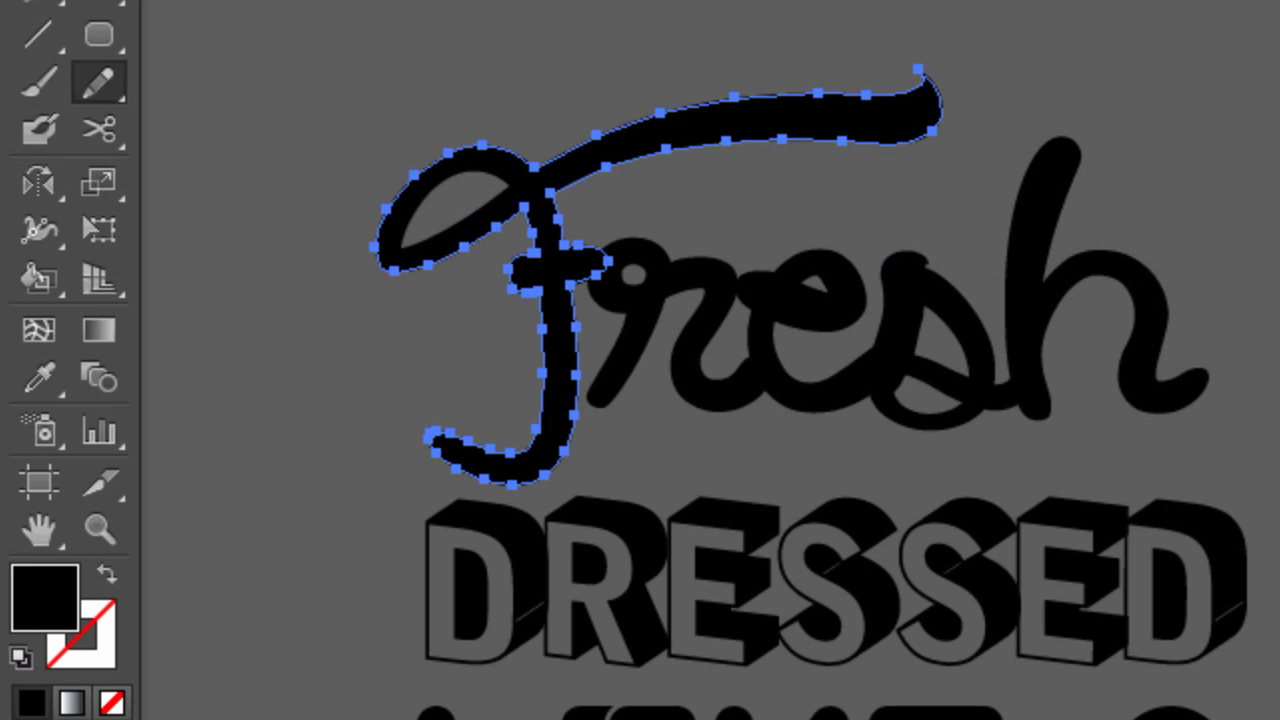
pyautogui.press('v')
pyautogui.hotkey('ctrl', 'shift', 'a')
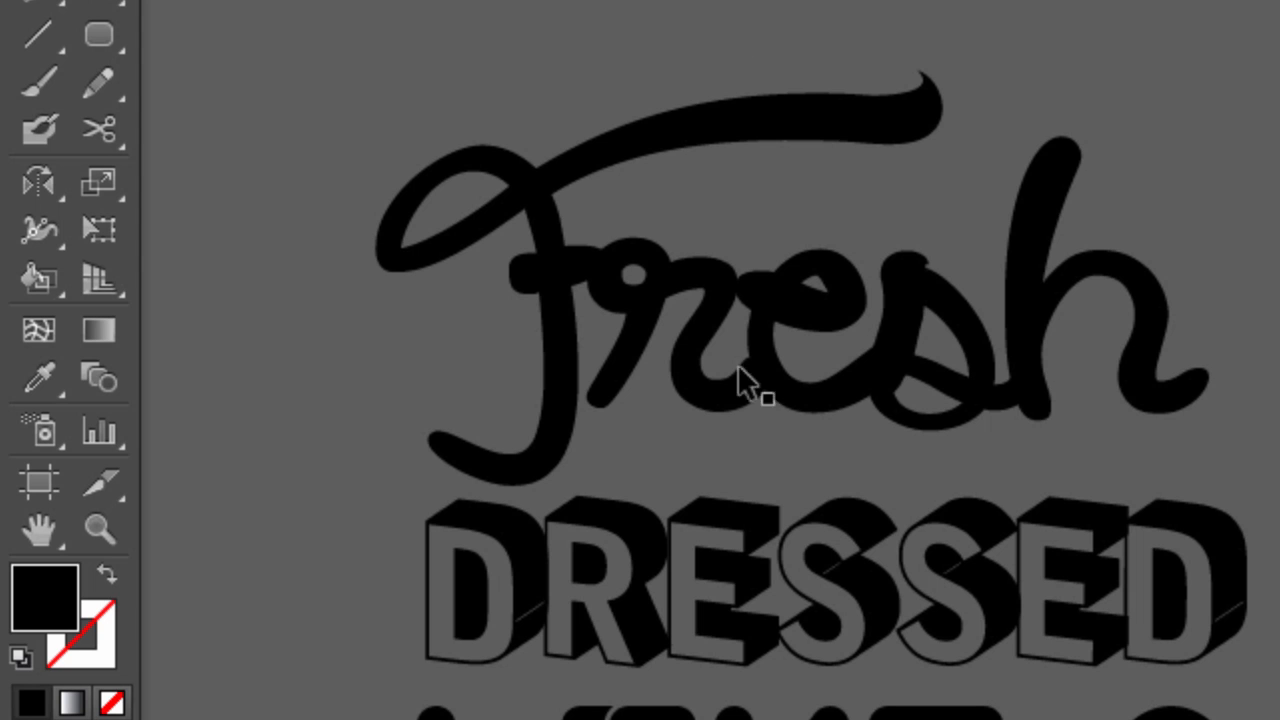
# Step: Examine the stacked words up close and compare them with the finished design on the white artboard
pyautogui.moveTo(686, 434); pyautogui.dragTo(680, 2)
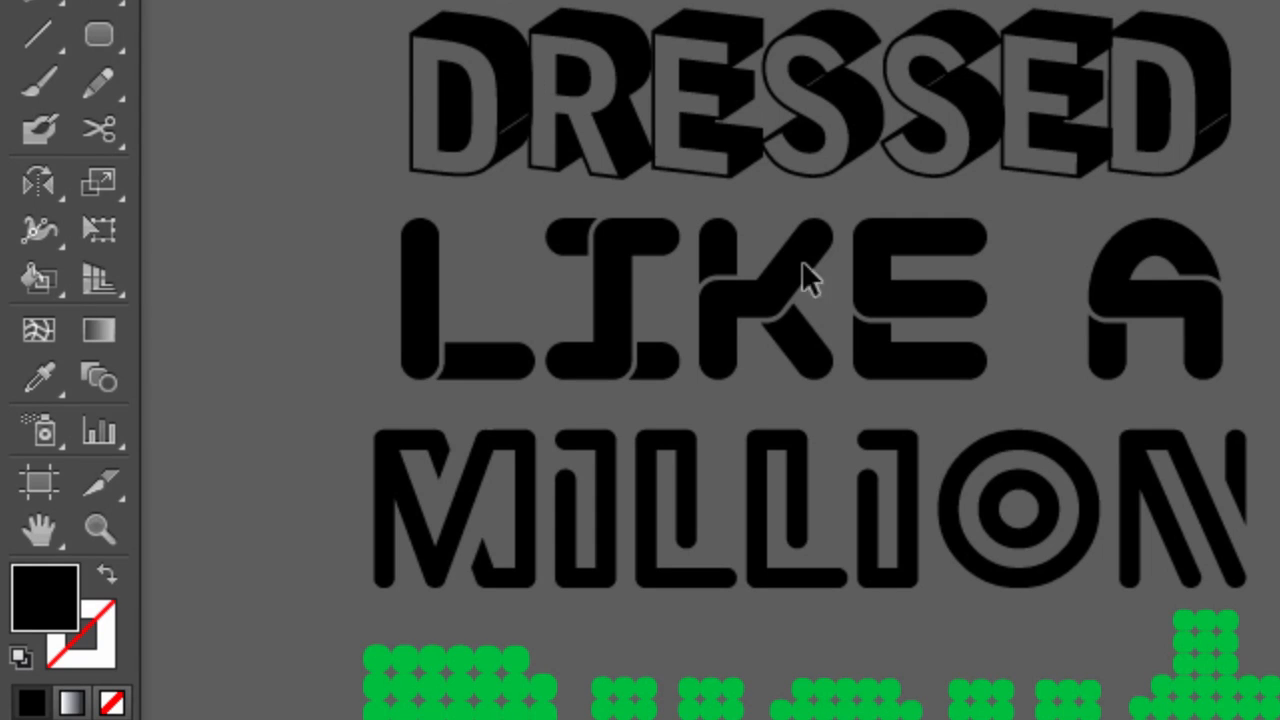
pyautogui.moveTo(1252, 650); pyautogui.dragTo(1227, 508)
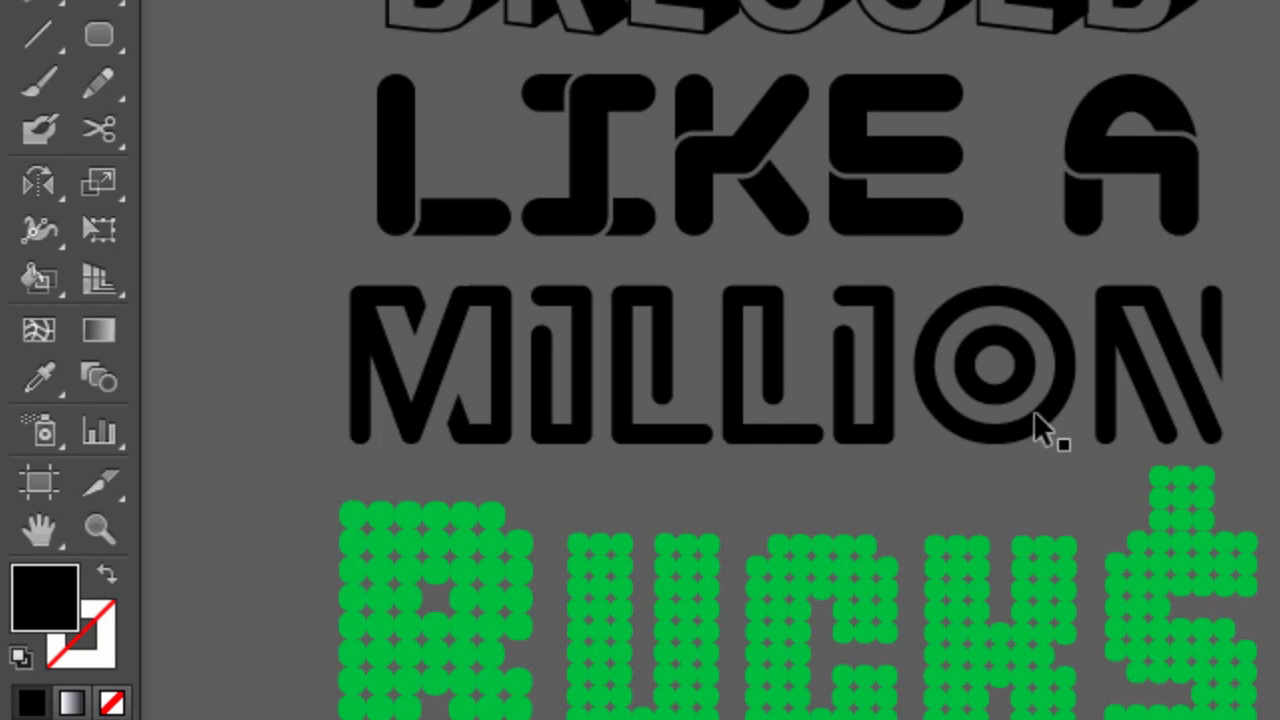
pyautogui.moveTo(1049, 249); pyautogui.dragTo(994, 477)
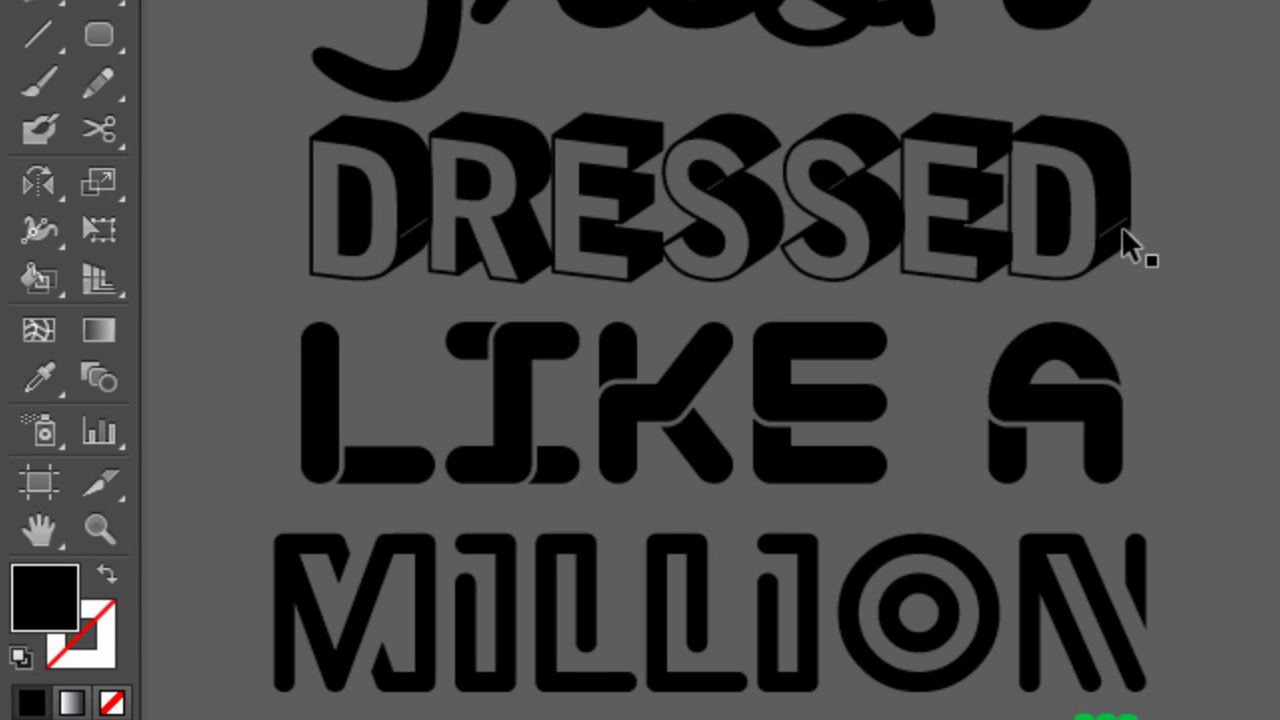
pyautogui.moveTo(1086, 420); pyautogui.dragTo(1094, 360)
pyautogui.hotkey('ctrl', '0')
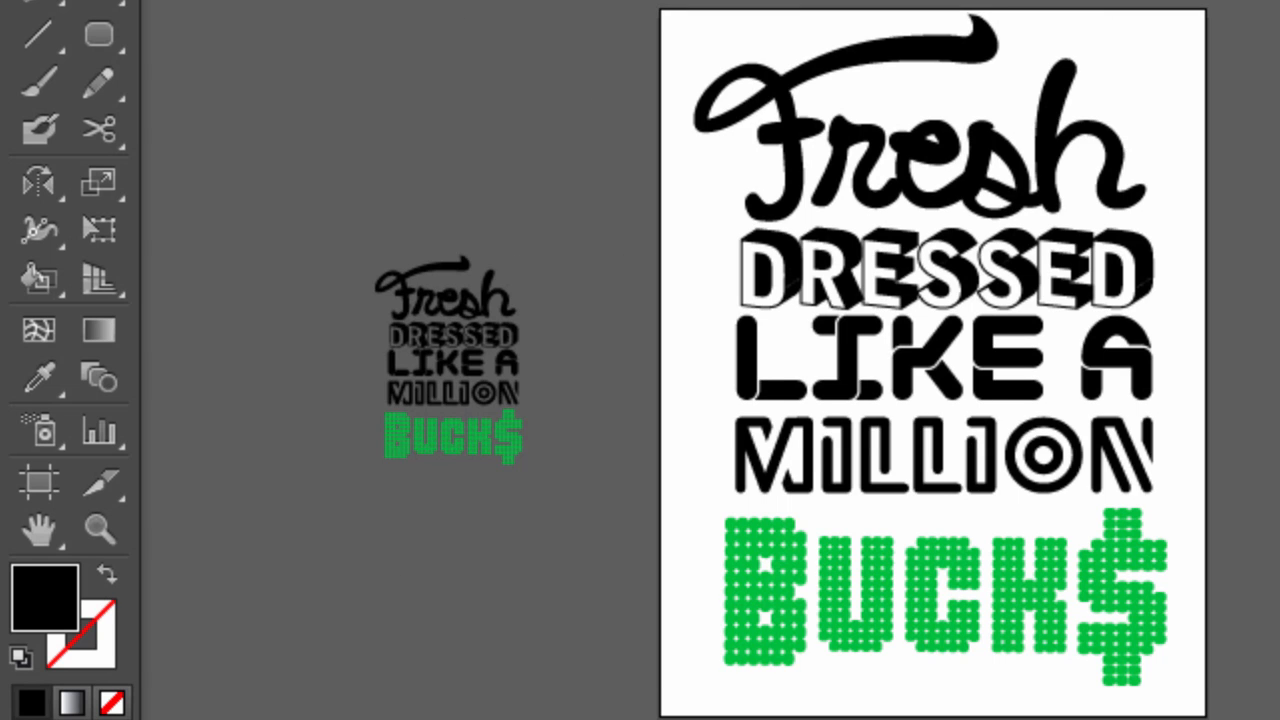
pyautogui.moveTo(1206, 410); pyautogui.dragTo(1177, 455)
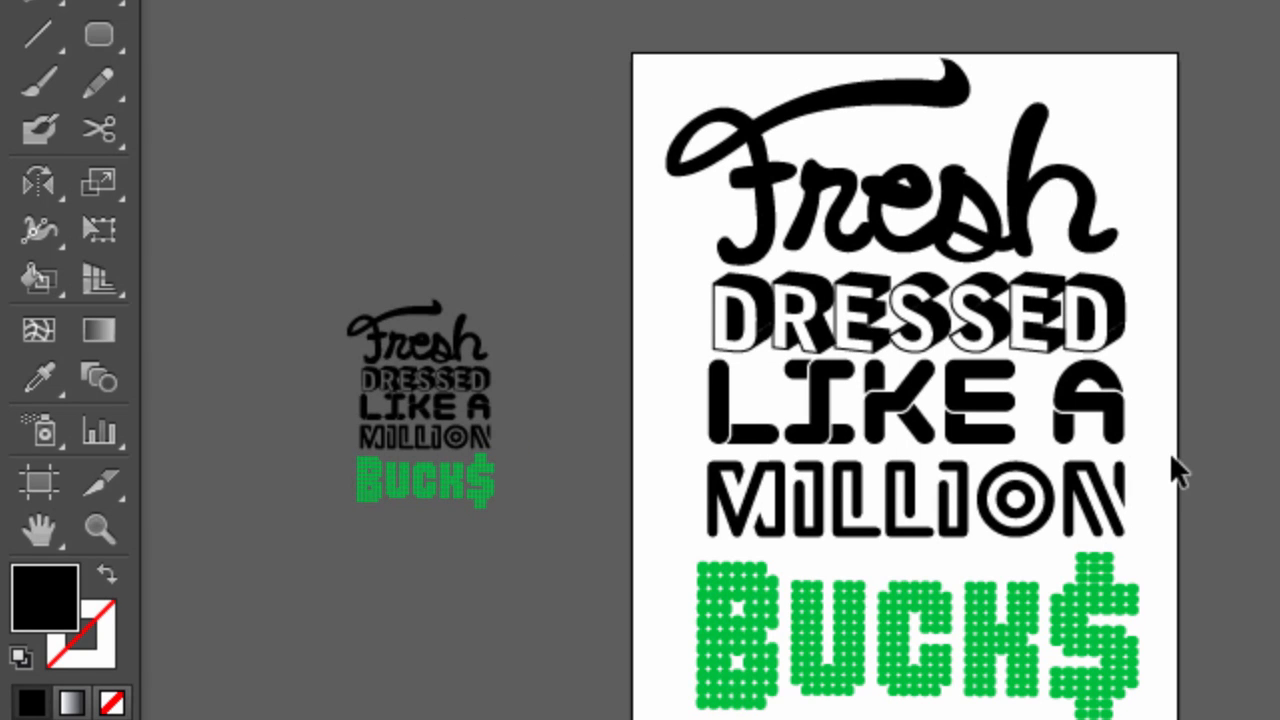